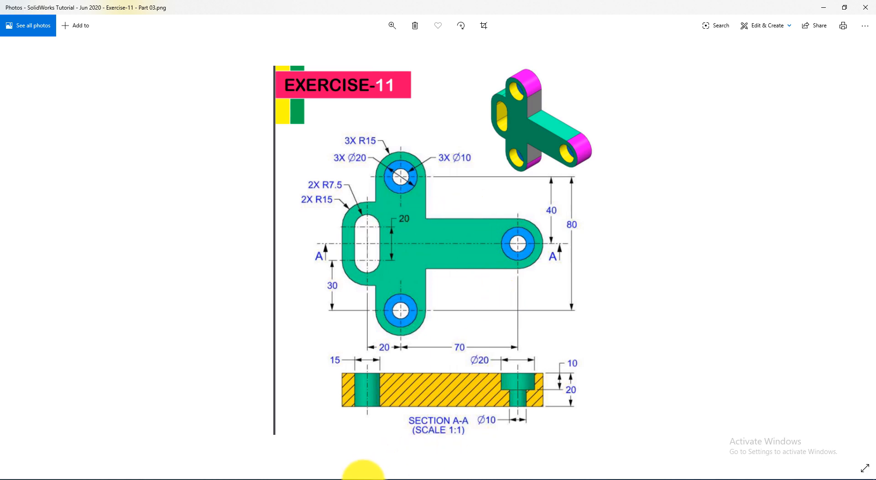
Switch to SOLIDWORKS, create a new part document and apply the Plain White scene
{"action": "left_click", "coordinate": [362, 477]}
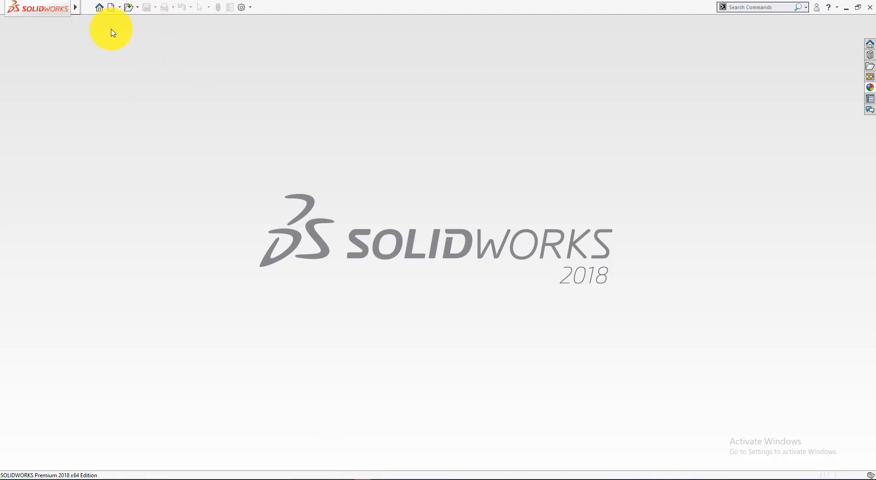
{"action": "left_click", "coordinate": [111, 8]}
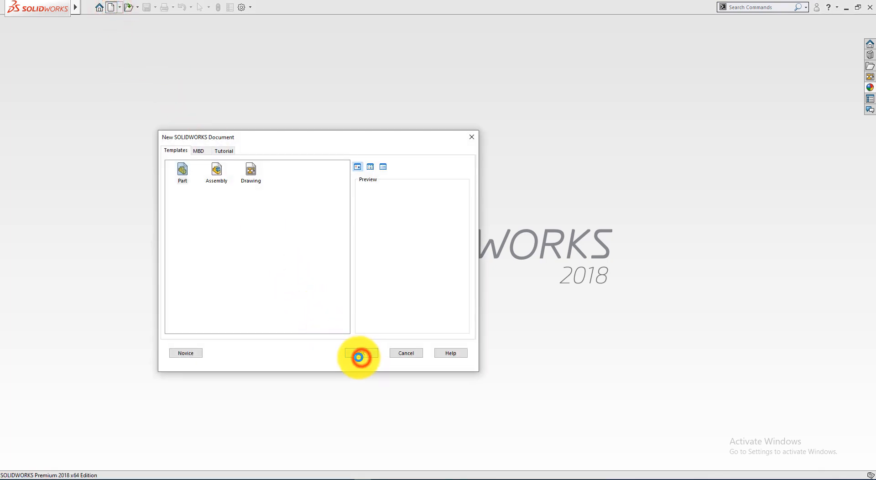
{"action": "left_click", "coordinate": [359, 356]}
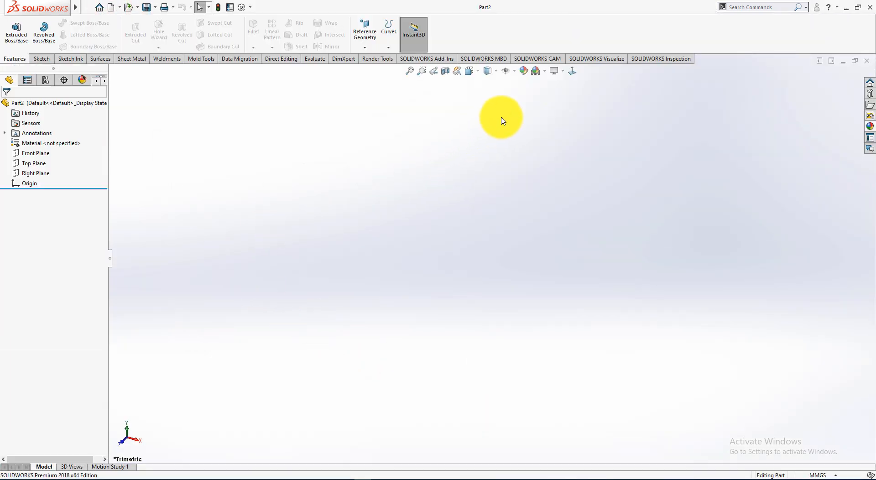
{"action": "left_click", "coordinate": [544, 75]}
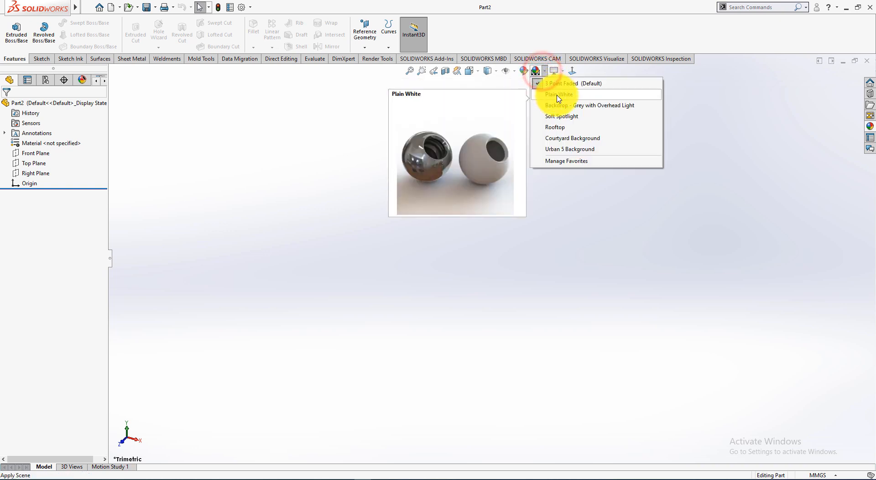
{"action": "left_click", "coordinate": [555, 93]}
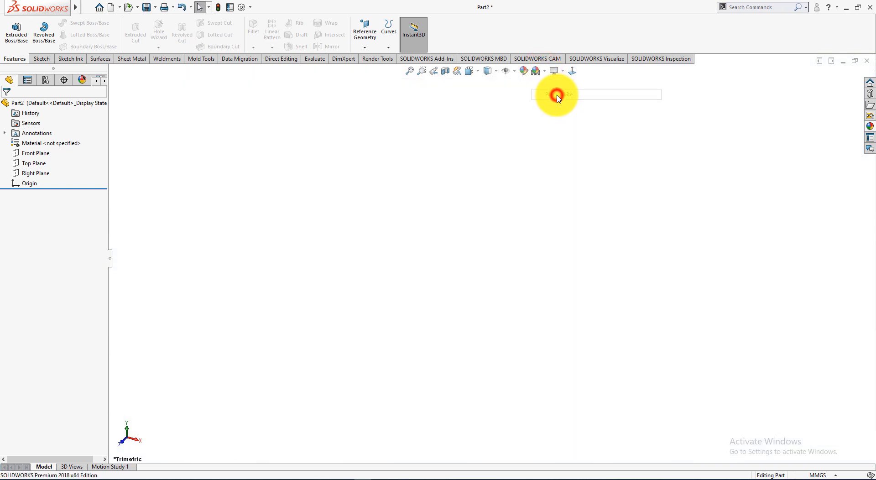
Assign AISI Type 316L stainless steel from the Steel library as the part's material
{"action": "right_click", "coordinate": [40, 147]}
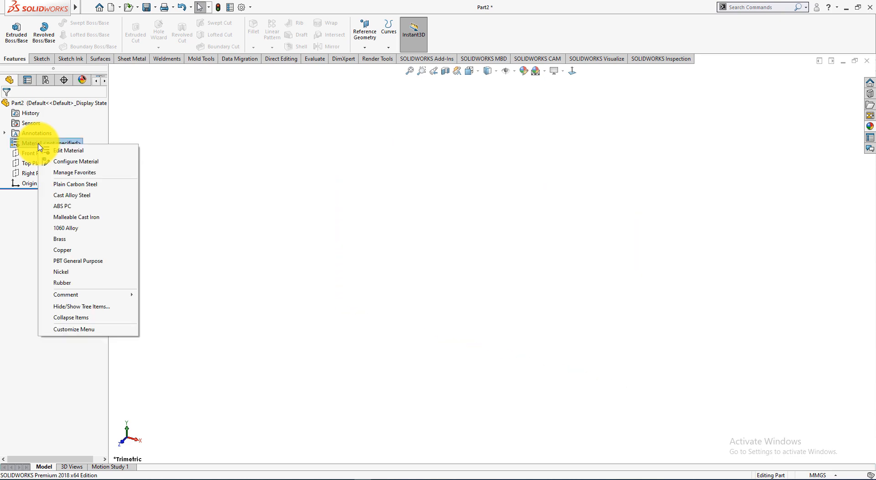
{"action": "left_click", "coordinate": [60, 150]}
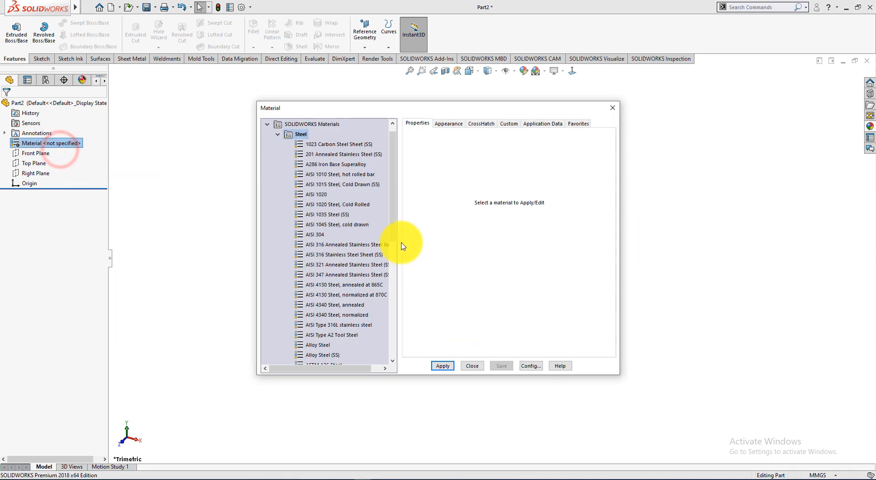
{"action": "left_click", "coordinate": [329, 326]}
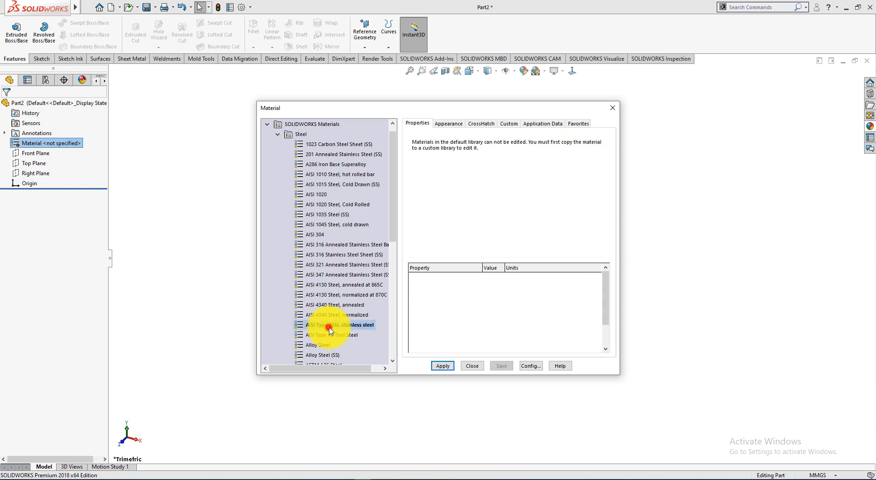
{"action": "left_click", "coordinate": [443, 366]}
{"action": "left_click", "coordinate": [472, 366]}
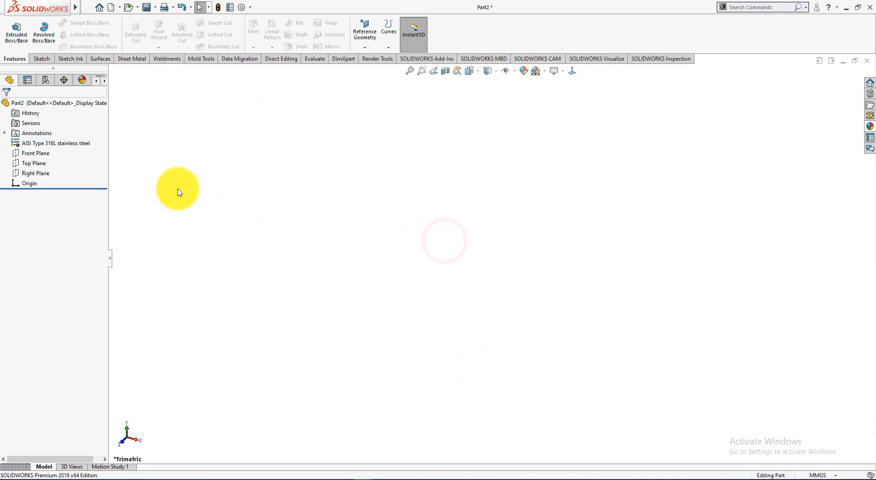
Start a new sketch on the Front Plane and consult the Exercise-11 reference drawing
{"action": "left_click", "coordinate": [38, 153]}
{"action": "left_click", "coordinate": [44, 136]}
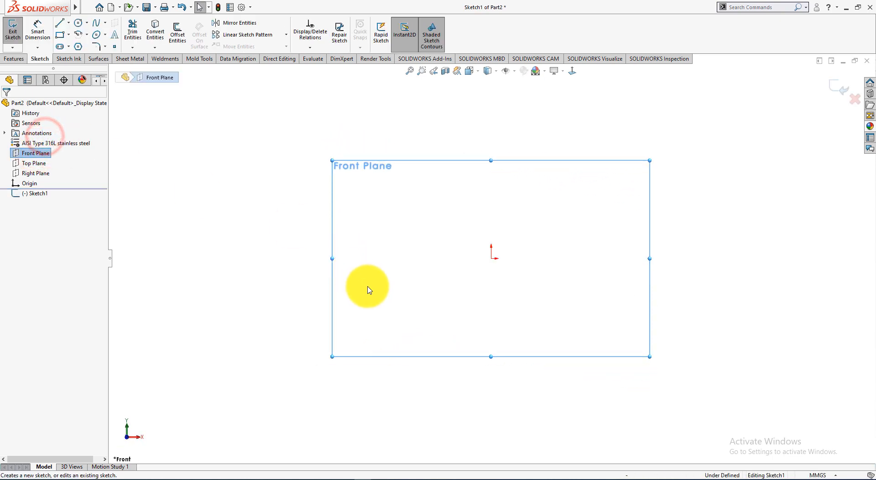
{"action": "key", "text": "alt+Tab"}
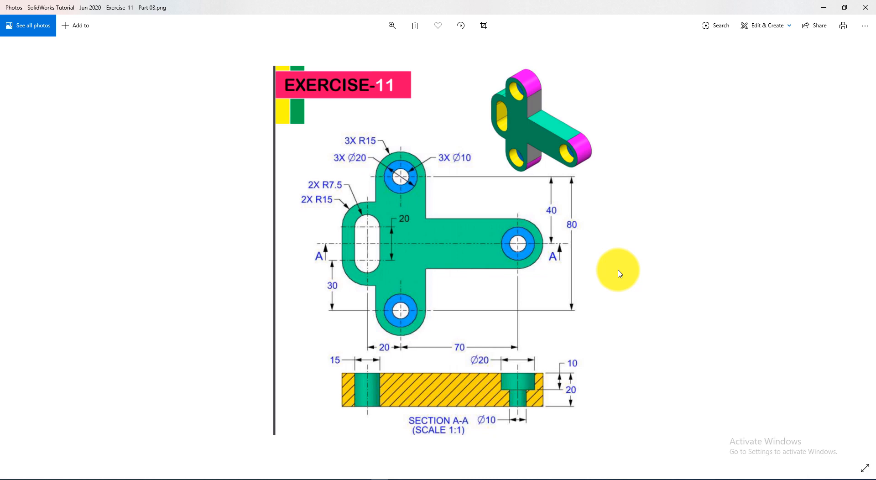
{"action": "key", "text": "alt+Tab"}
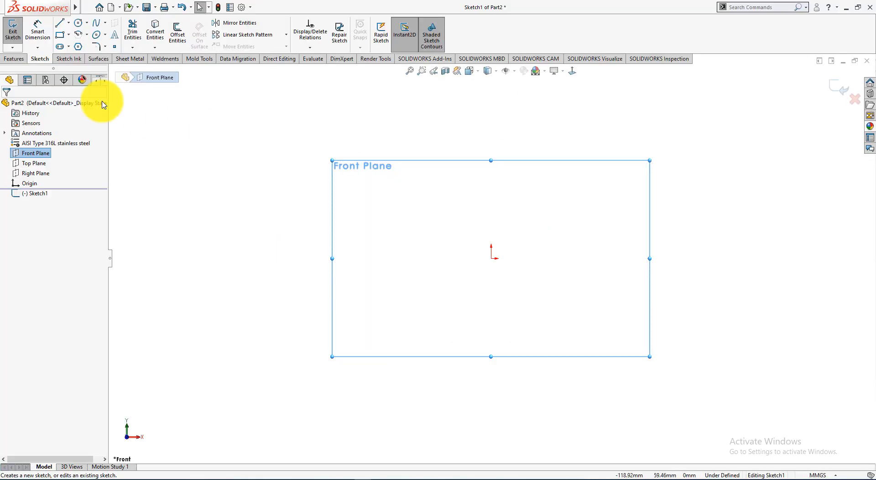
Sketch a vertical centerline about 86 mm long to the left of the origin
{"action": "left_click", "coordinate": [70, 24]}
{"action": "left_click", "coordinate": [78, 45]}
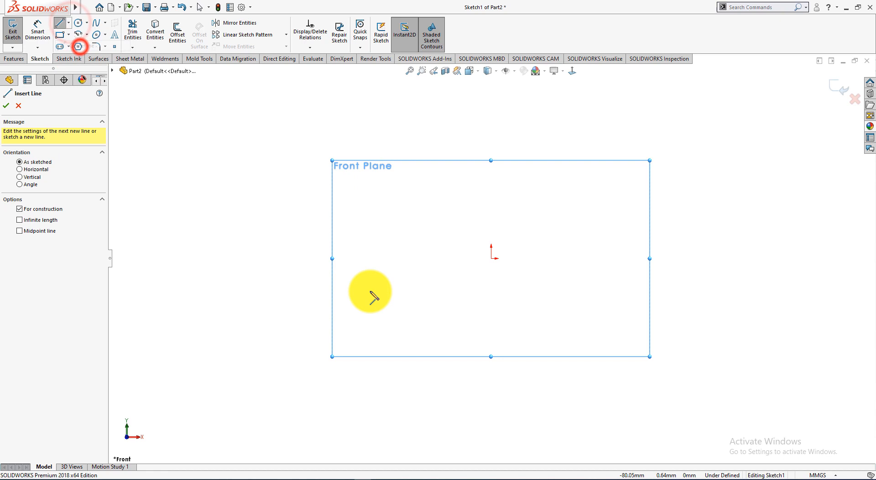
{"action": "left_click", "coordinate": [393, 198]}
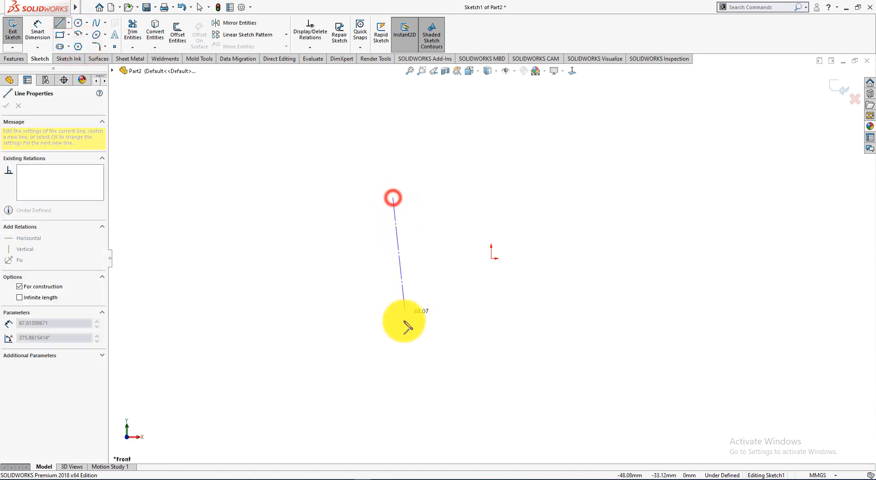
{"action": "left_click", "coordinate": [392, 351]}
{"action": "right_click", "coordinate": [443, 321]}
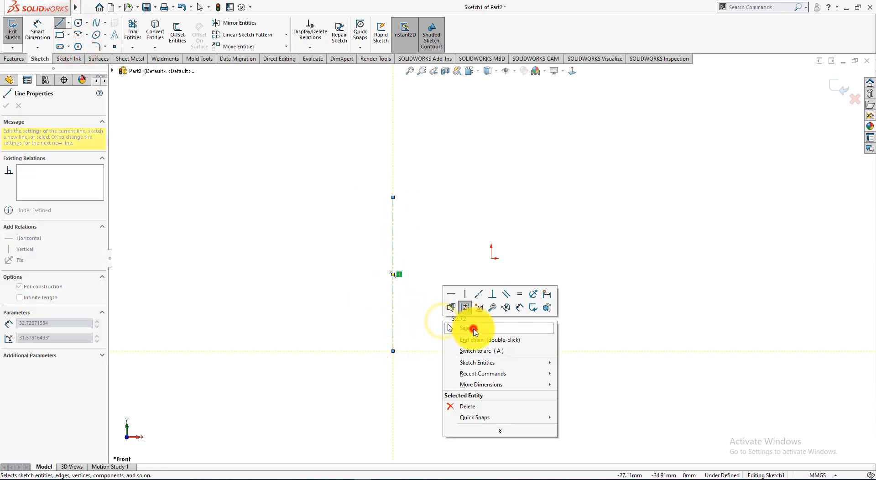
{"action": "left_click", "coordinate": [474, 328]}
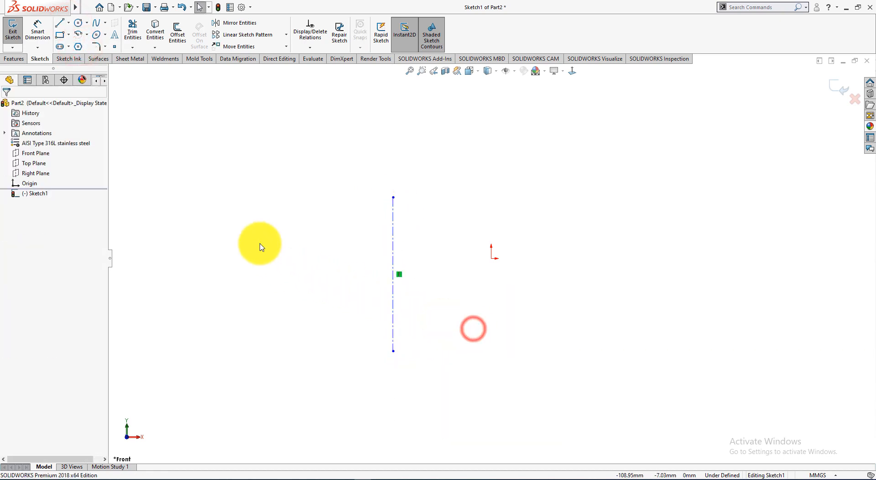
Sketch a horizontal centerline about 148 mm long across the lower half of the vertical centerline, extending past the origin
{"action": "left_click", "coordinate": [69, 25]}
{"action": "left_click", "coordinate": [77, 46]}
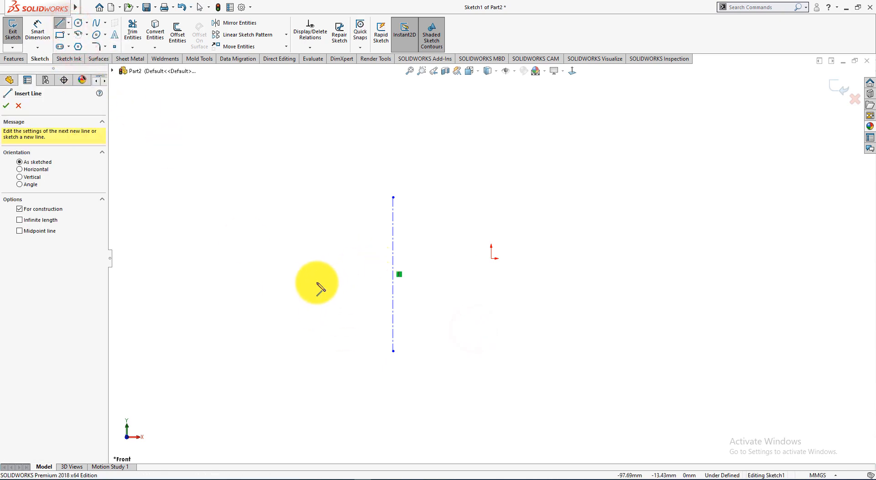
{"action": "left_click", "coordinate": [311, 308]}
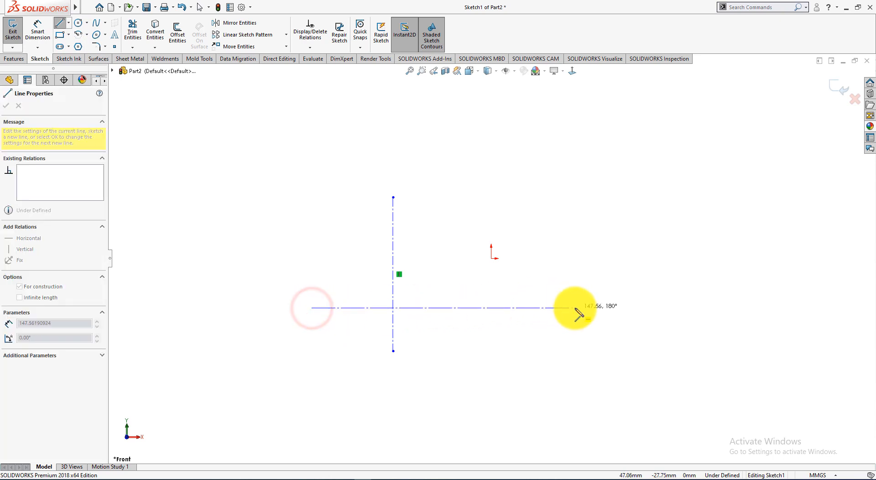
{"action": "left_click", "coordinate": [575, 307]}
{"action": "right_click", "coordinate": [588, 268]}
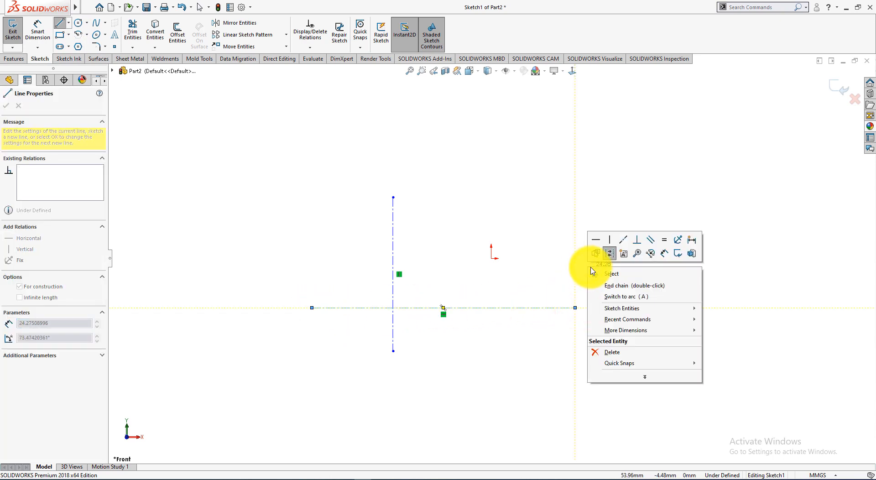
{"action": "left_click", "coordinate": [617, 273]}
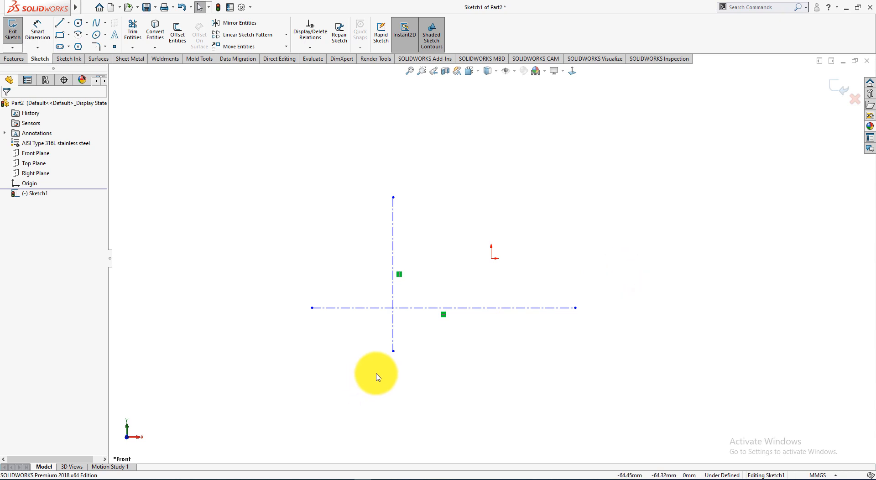
Make the midpoint of the vertical centerline coincident with the horizontal centerline
{"action": "left_click", "coordinate": [393, 276]}
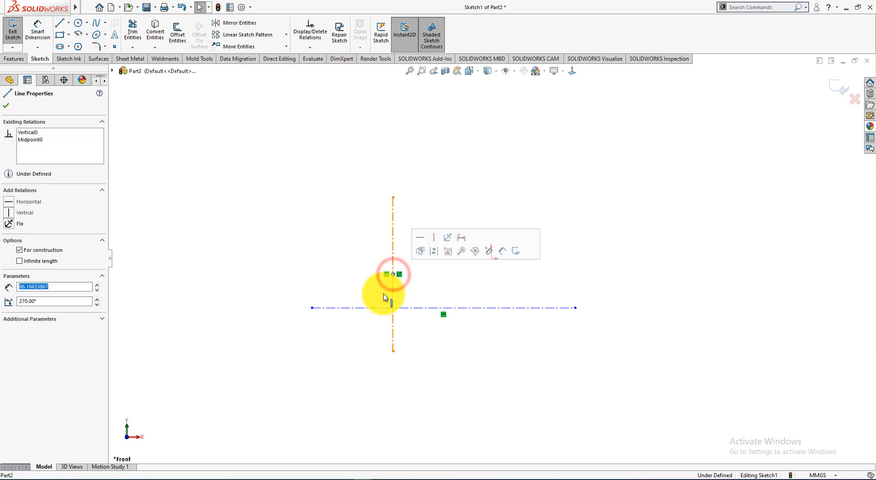
{"action": "left_click", "coordinate": [376, 308], "text": "ctrl"}
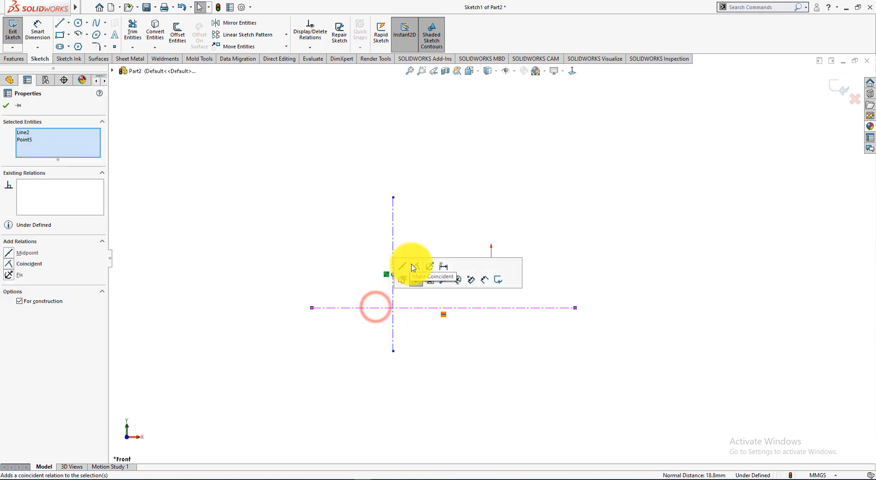
{"action": "left_click", "coordinate": [468, 359]}
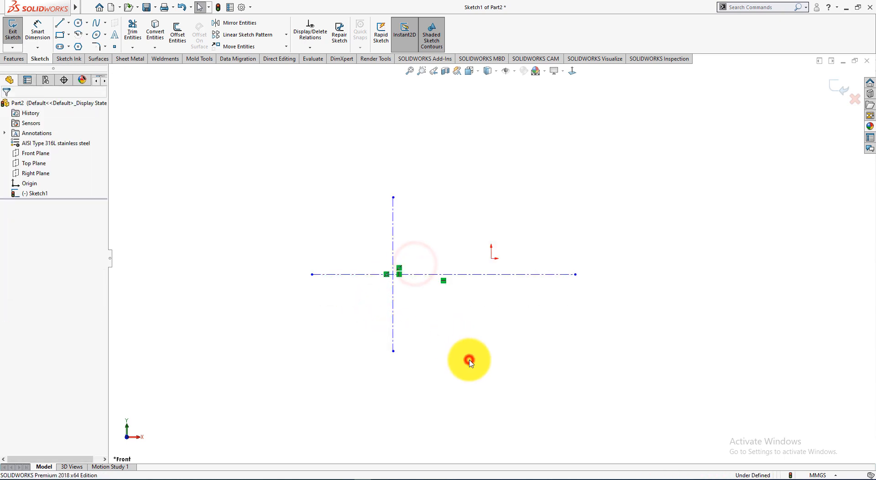
Make the midpoint of the vertical centerline coincident with the sketch origin
{"action": "left_click", "coordinate": [393, 274]}
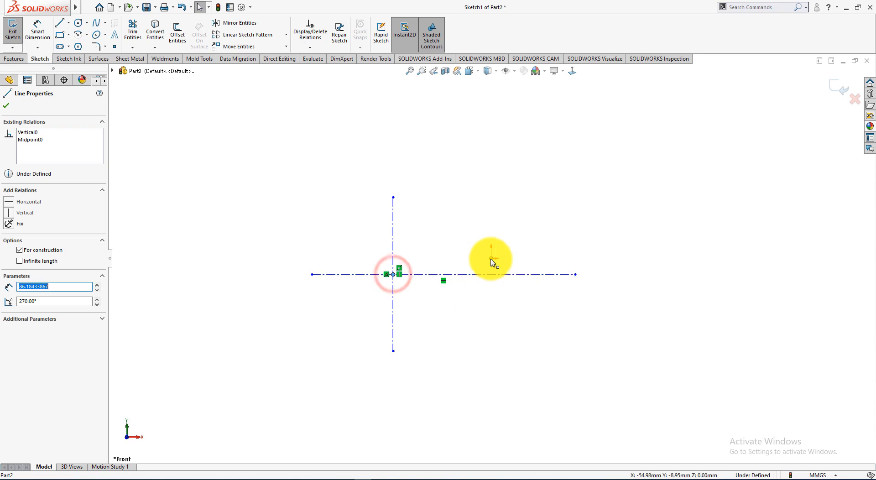
{"action": "left_click", "coordinate": [491, 258], "text": "ctrl"}
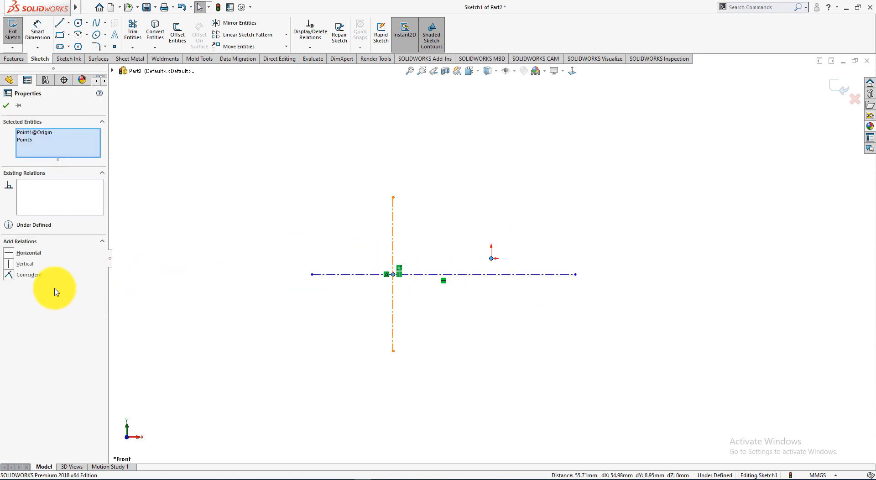
{"action": "left_click", "coordinate": [12, 276]}
{"action": "left_click", "coordinate": [358, 334]}
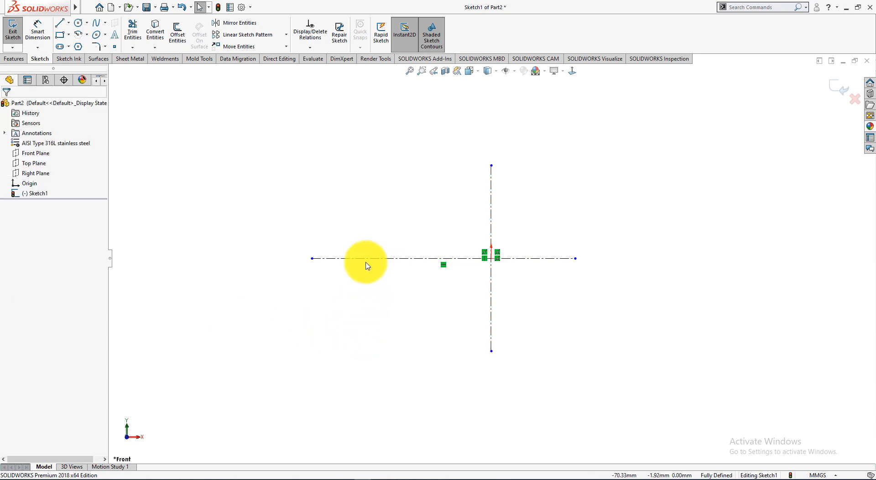
Check the reference drawing and dimension the vertical centerline's length to 80 mm
{"action": "key", "text": "alt+Tab"}
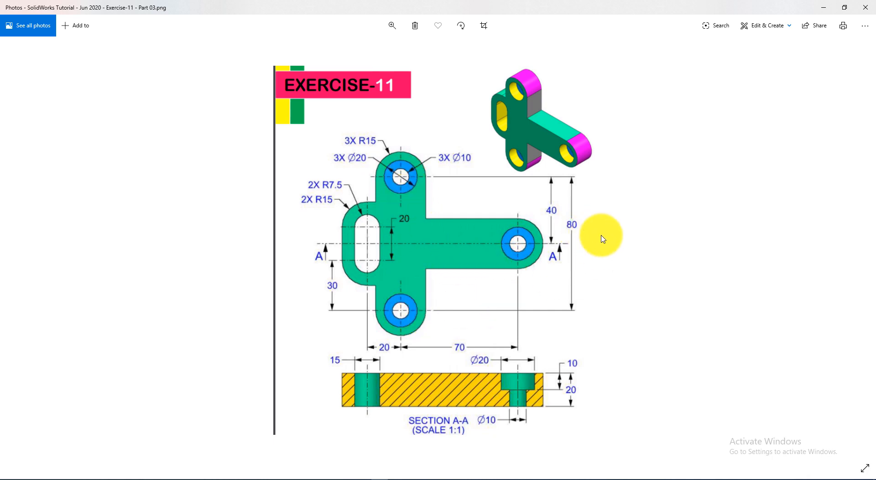
{"action": "key", "text": "alt+Tab"}
{"action": "left_click", "coordinate": [38, 27]}
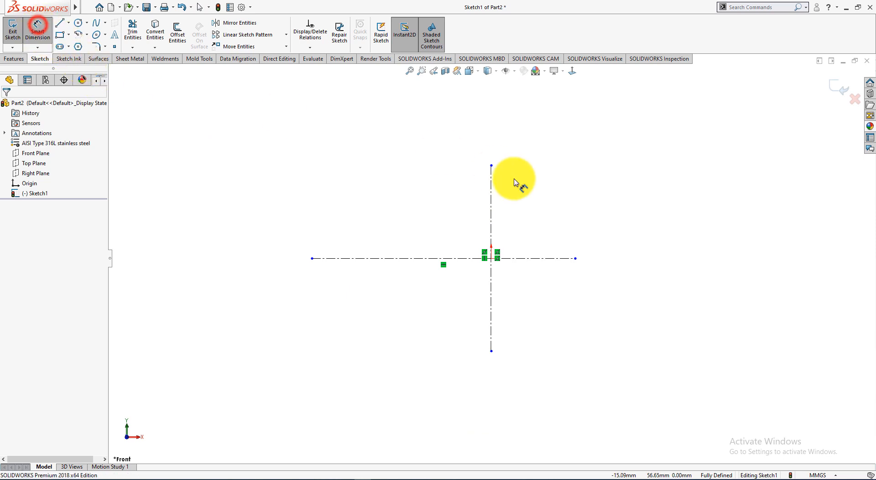
{"action": "left_click", "coordinate": [492, 191]}
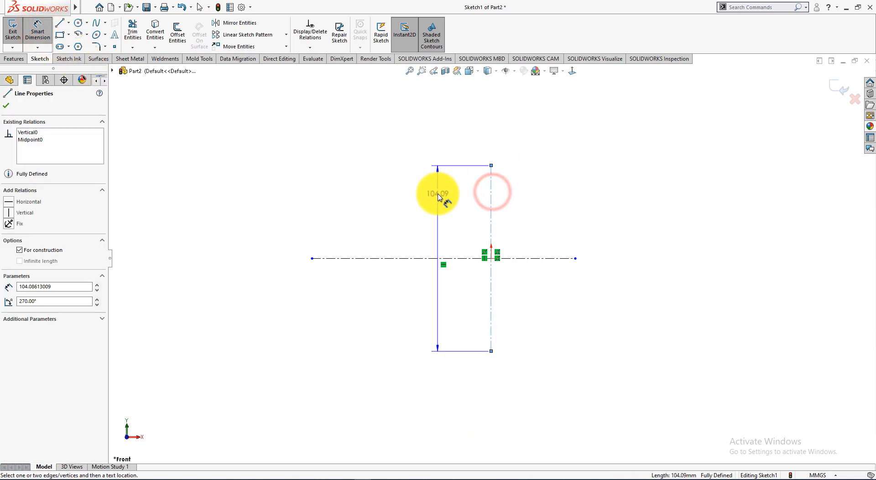
{"action": "left_click", "coordinate": [440, 212]}
{"action": "type", "text": "80"}
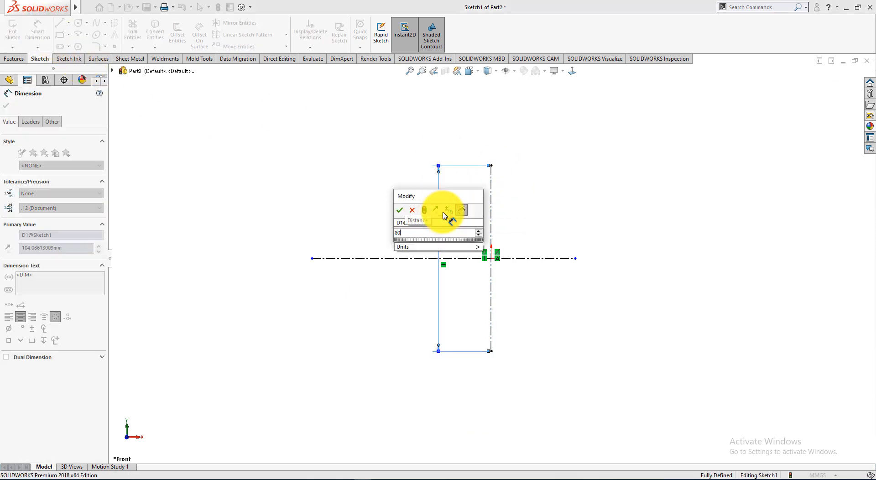
{"action": "key", "text": "Return"}
Check the reference drawing and dimension the distance from the vertical centerline to the horizontal centerline's right endpoint as 70 mm
{"action": "key", "text": "alt+Tab"}
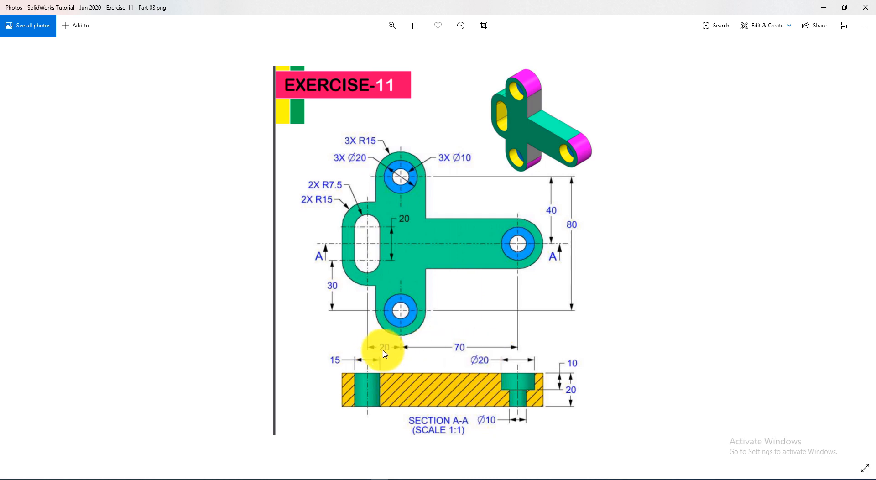
{"action": "key", "text": "alt+Tab"}
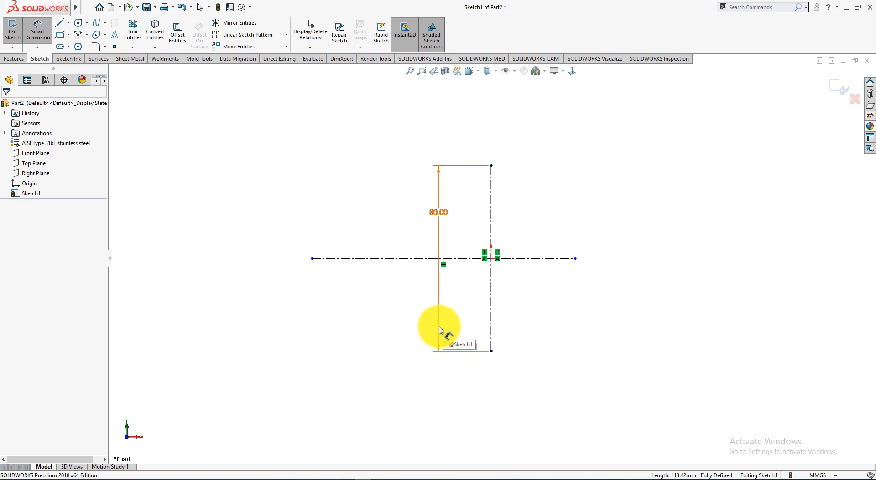
{"action": "left_click", "coordinate": [491, 324]}
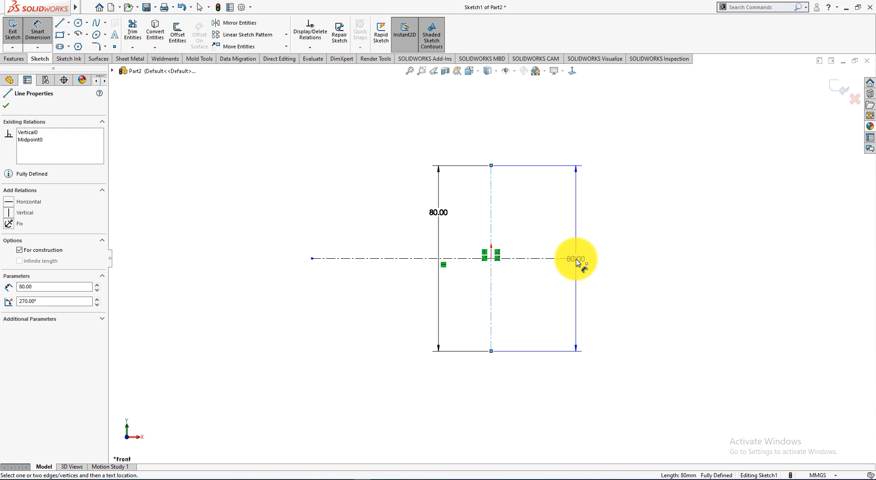
{"action": "left_click", "coordinate": [575, 259]}
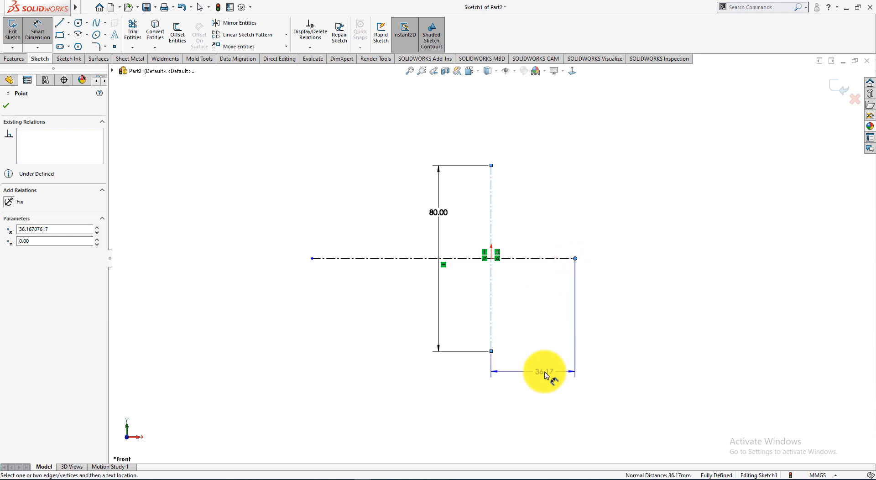
{"action": "left_click", "coordinate": [544, 372]}
{"action": "type", "text": "70"}
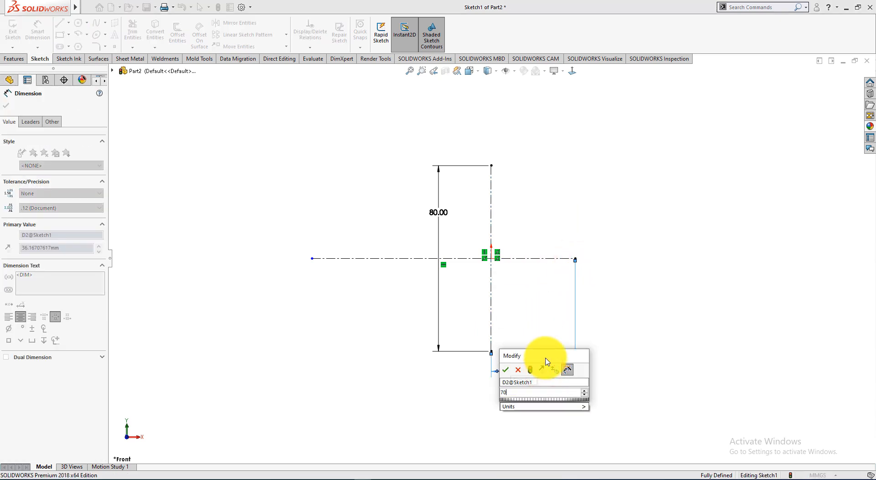
{"action": "key", "text": "Return"}
Check the reference drawing and dimension the distance from the horizontal centerline's left endpoint to the vertical centerline as 20 mm
{"action": "key", "text": "alt+Tab"}
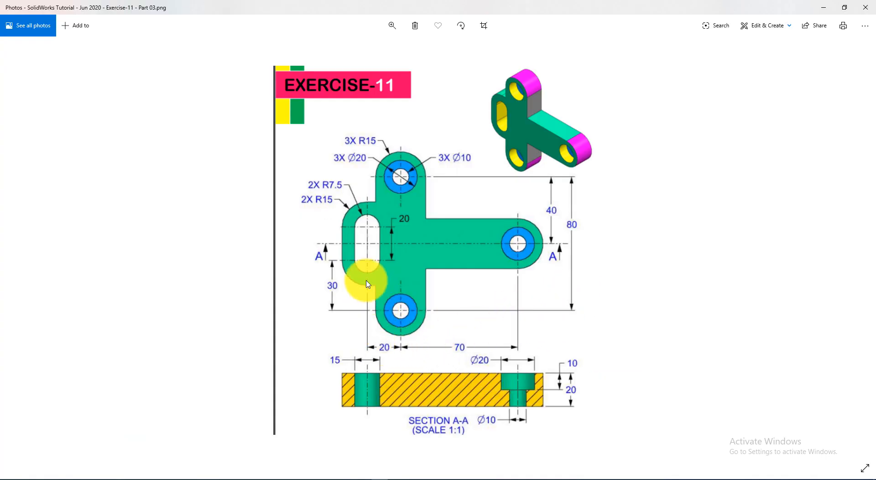
{"action": "key", "text": "alt+Tab"}
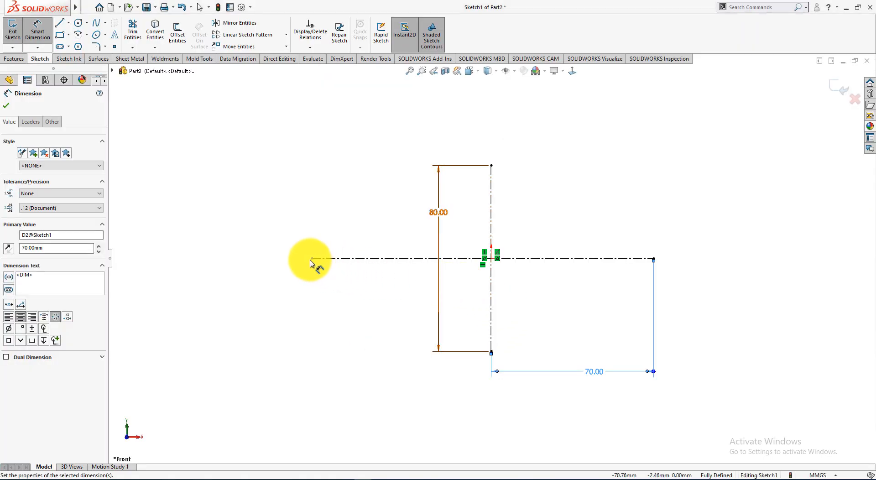
{"action": "left_click", "coordinate": [312, 259]}
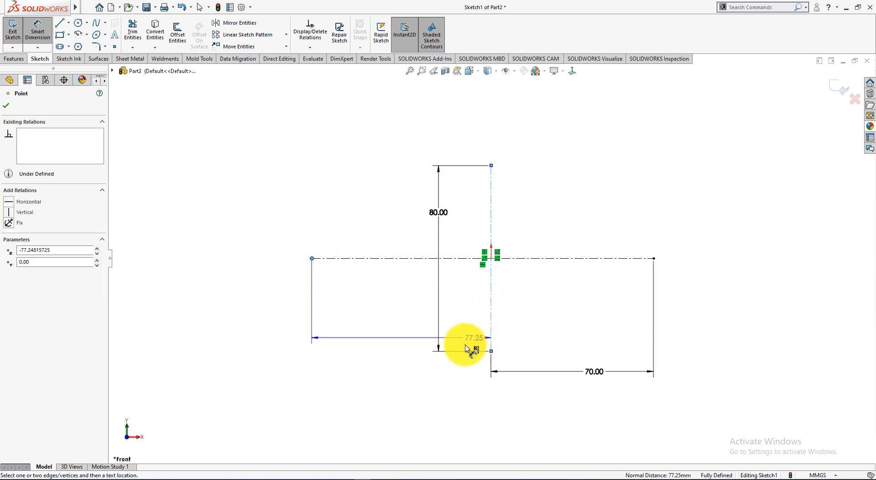
{"action": "left_click", "coordinate": [406, 372]}
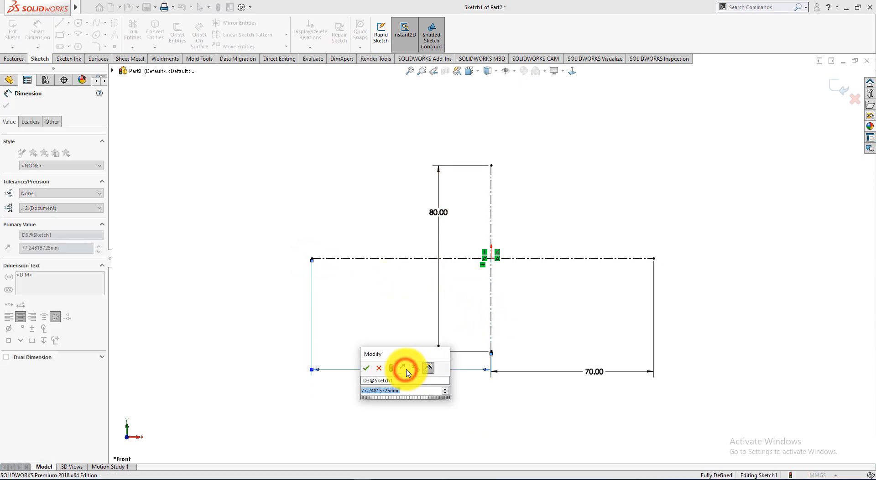
{"action": "type", "text": "70"}
{"action": "key", "text": "Return"}
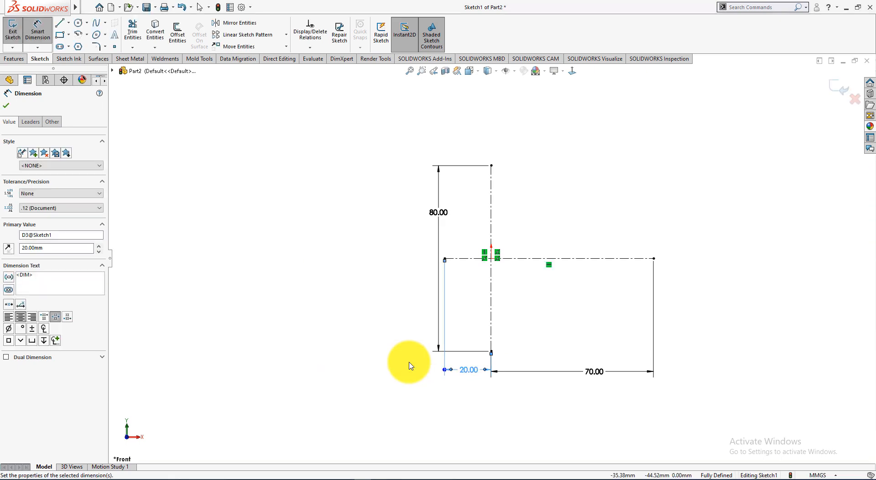
{"action": "left_click", "coordinate": [6, 106]}
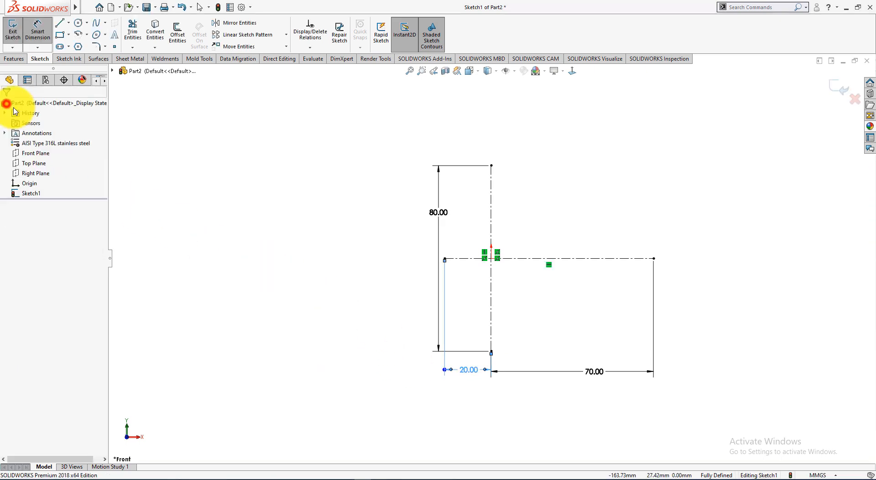
Sketch circles of about 7 mm radius centered on both vertical centerline endpoints and the horizontal centerline's right endpoint
{"action": "key", "text": "alt+Tab"}
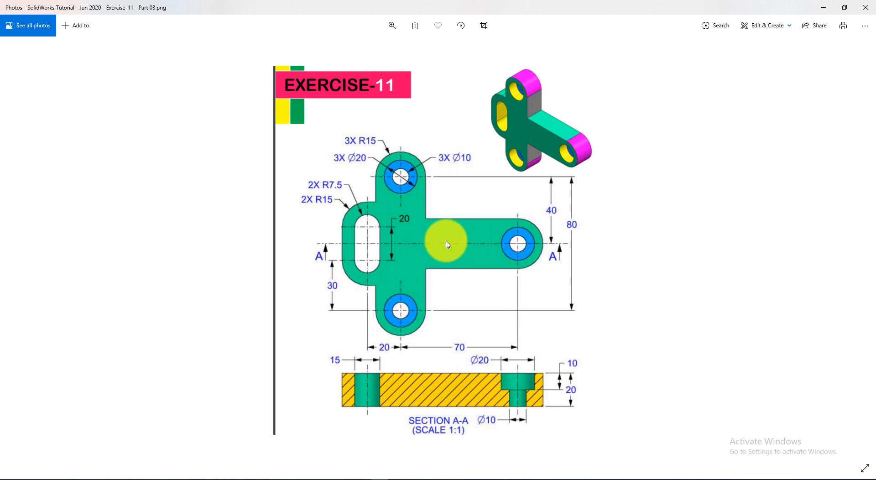
{"action": "key", "text": "alt+Tab"}
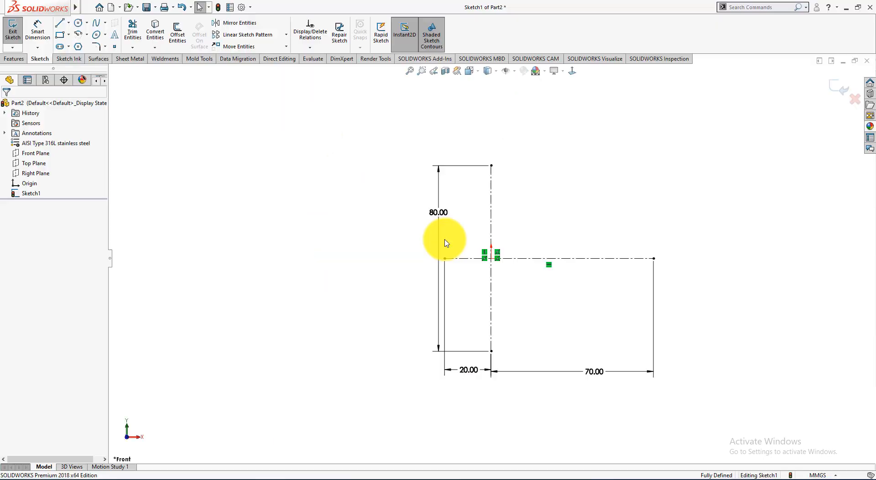
{"action": "left_click", "coordinate": [77, 21]}
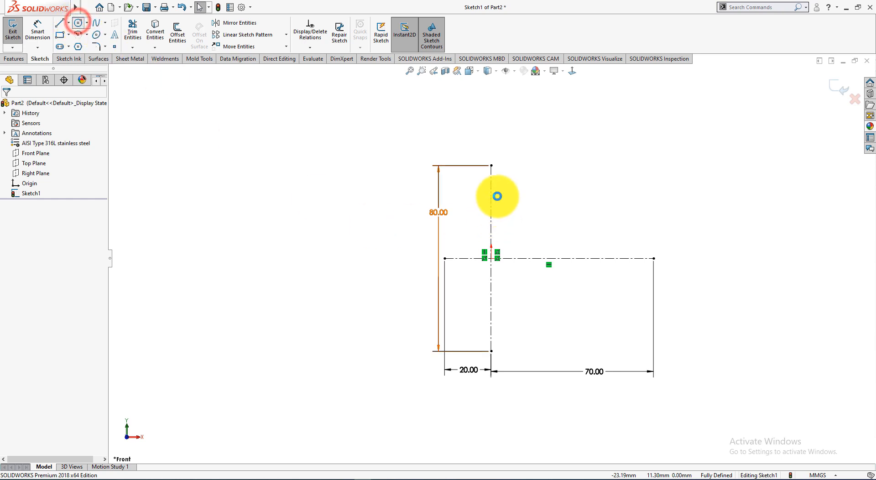
{"action": "left_click", "coordinate": [491, 166]}
{"action": "left_click", "coordinate": [502, 178]}
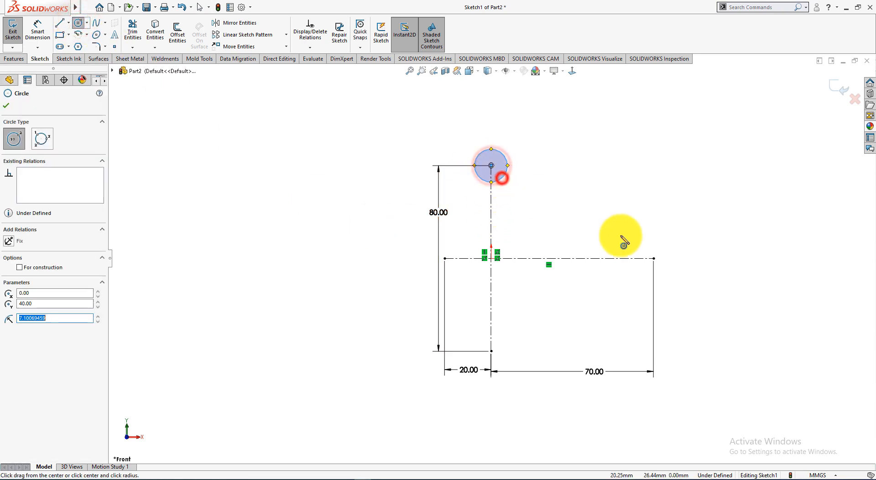
{"action": "left_click", "coordinate": [653, 258]}
{"action": "left_click", "coordinate": [657, 274]}
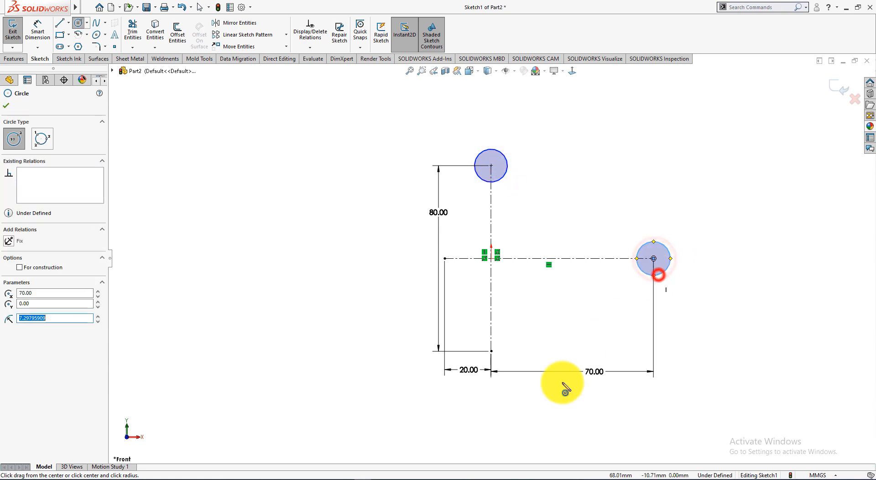
{"action": "left_click", "coordinate": [491, 351]}
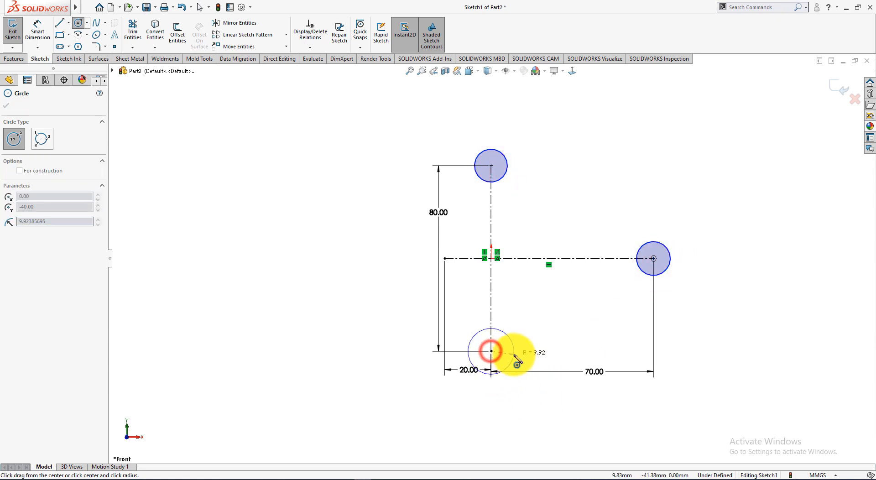
{"action": "left_click", "coordinate": [508, 351]}
Sketch a larger concentric circle around each of the three small circles, with radii of about 13.5, 12.5 and 13.6 mm
{"action": "key", "text": "alt+Tab"}
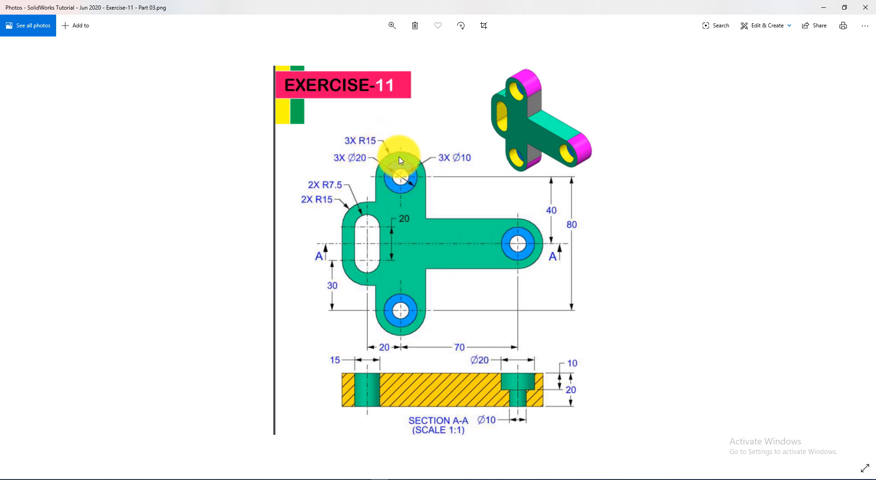
{"action": "key", "text": "alt+Tab"}
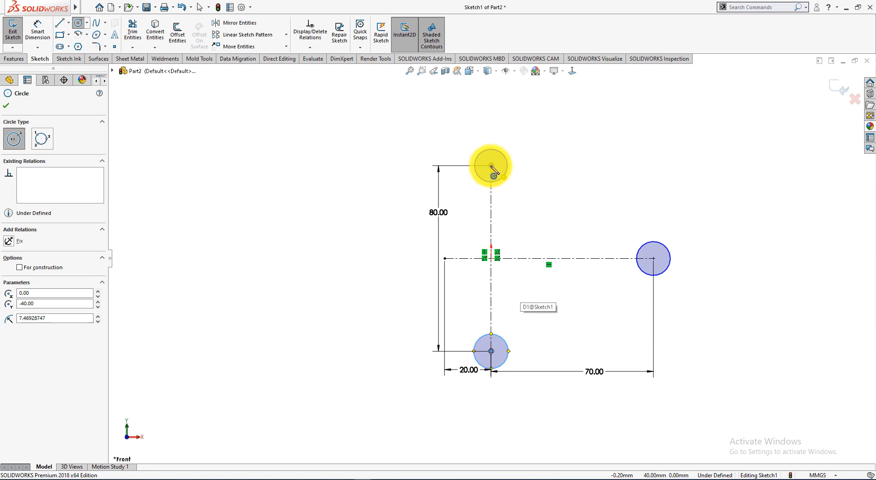
{"action": "left_click", "coordinate": [490, 165]}
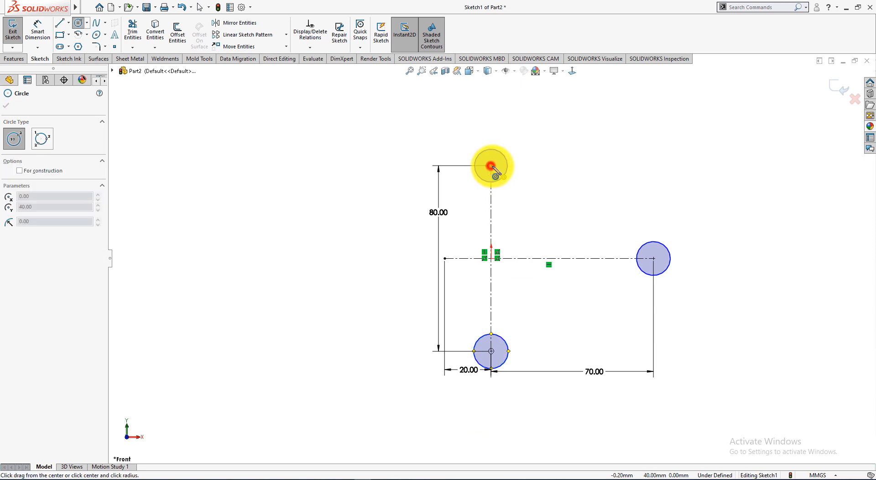
{"action": "left_click", "coordinate": [516, 184]}
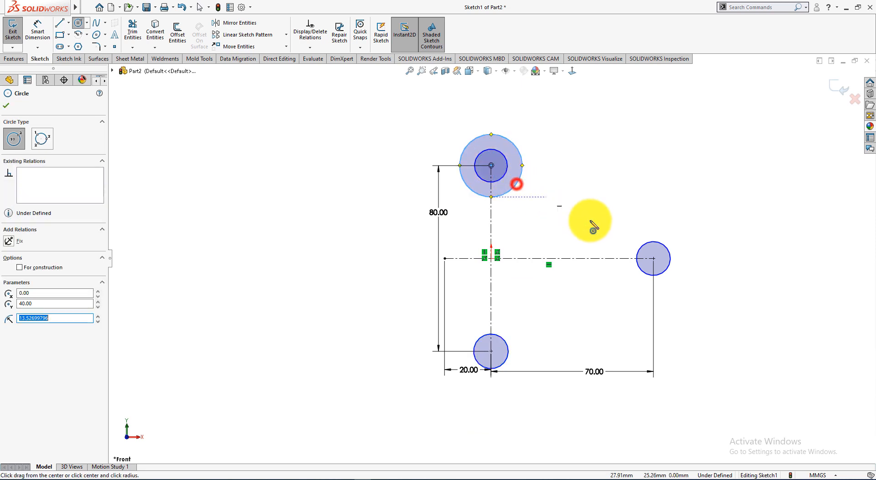
{"action": "left_click", "coordinate": [654, 259]}
{"action": "left_click", "coordinate": [670, 282]}
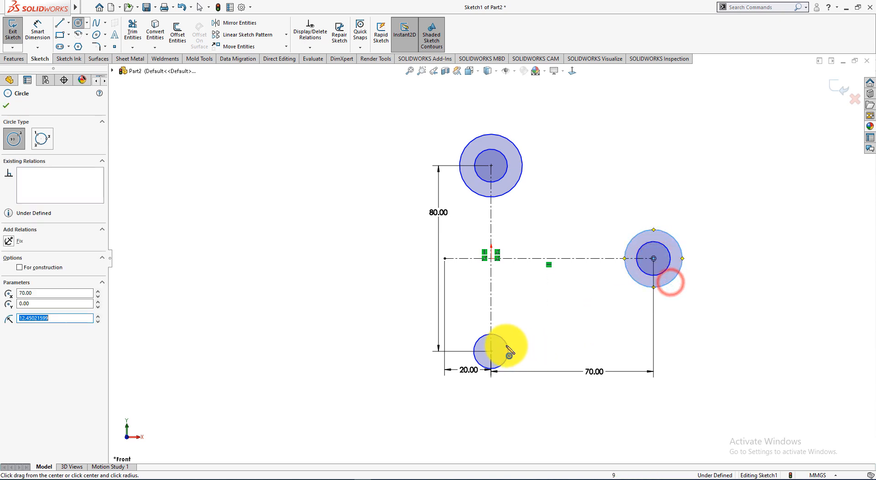
{"action": "left_click", "coordinate": [507, 378]}
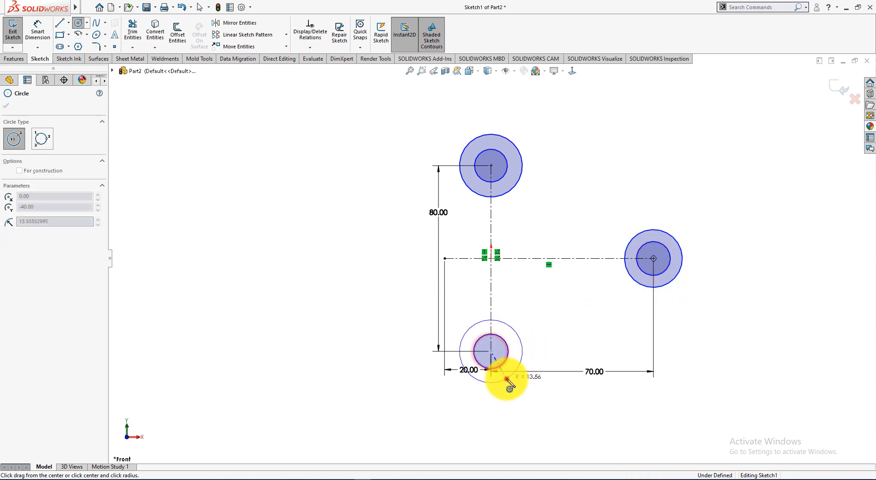
{"action": "left_click", "coordinate": [6, 106]}
Check the hole callouts in the reference drawing and apply an Equal relation to the three small inner circles
{"action": "key", "text": "alt+Tab"}
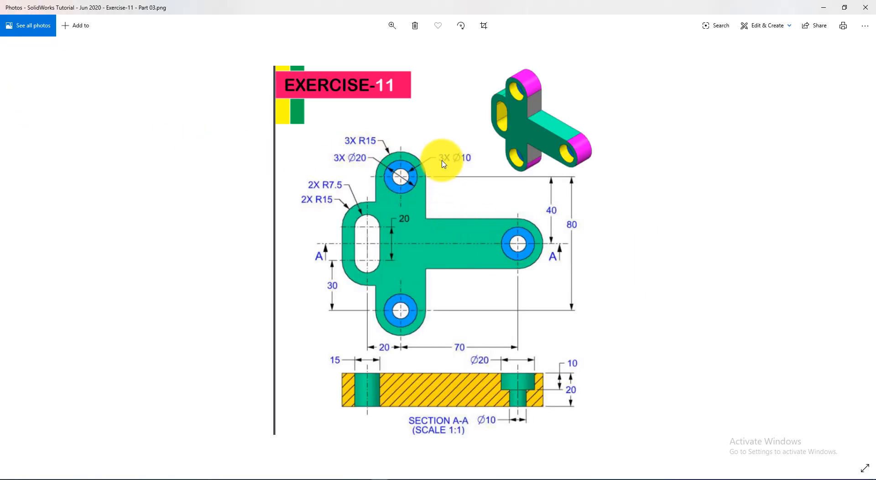
{"action": "key", "text": "alt+Tab"}
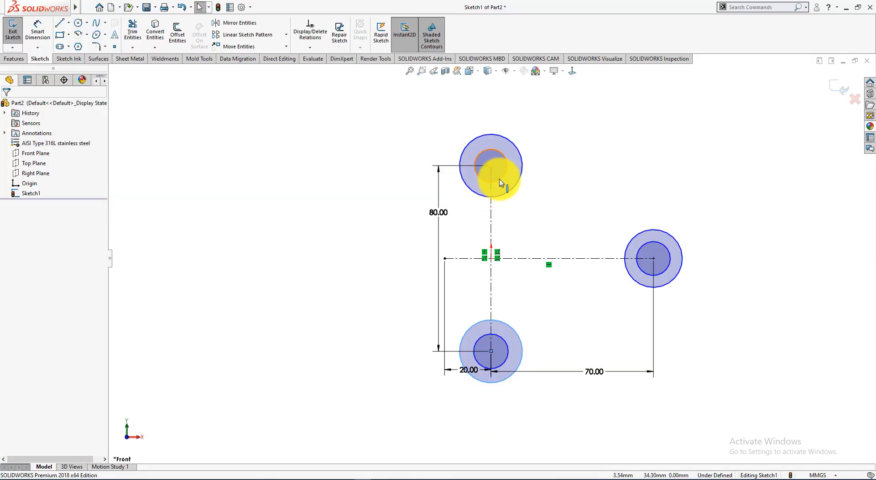
{"action": "left_click", "coordinate": [501, 183]}
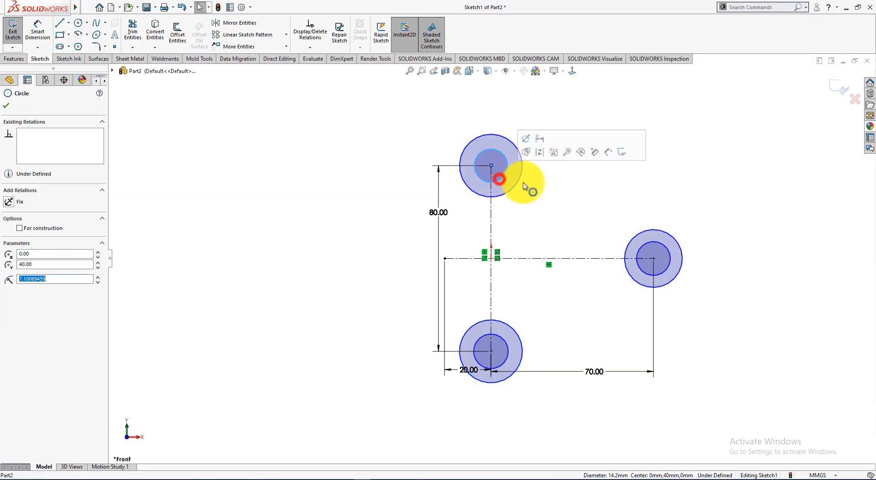
{"action": "left_click", "coordinate": [643, 274], "text": "ctrl"}
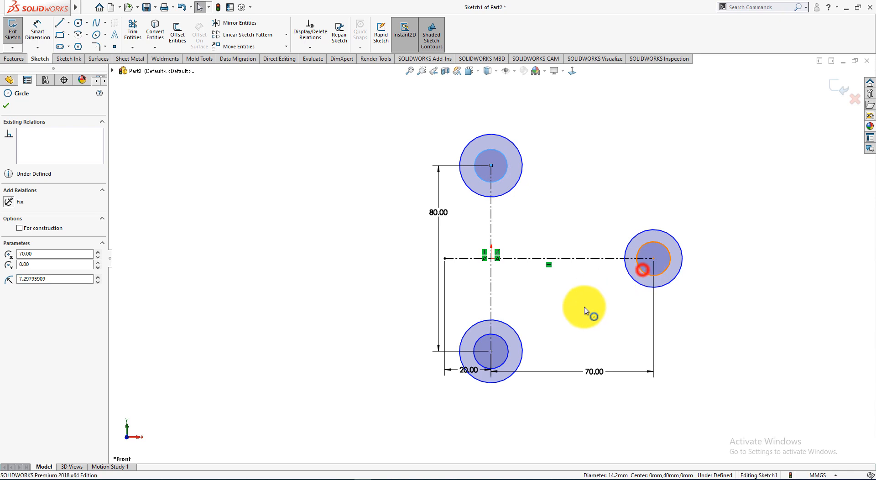
{"action": "left_click", "coordinate": [507, 353], "text": "ctrl"}
{"action": "left_click", "coordinate": [561, 311]}
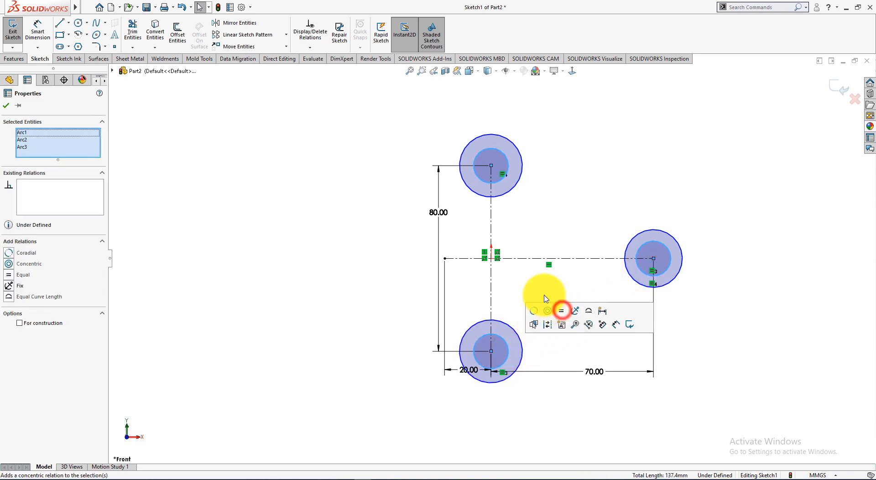
{"action": "left_click", "coordinate": [550, 213]}
Apply an Equal relation to the three large outer circles
{"action": "left_click", "coordinate": [519, 179]}
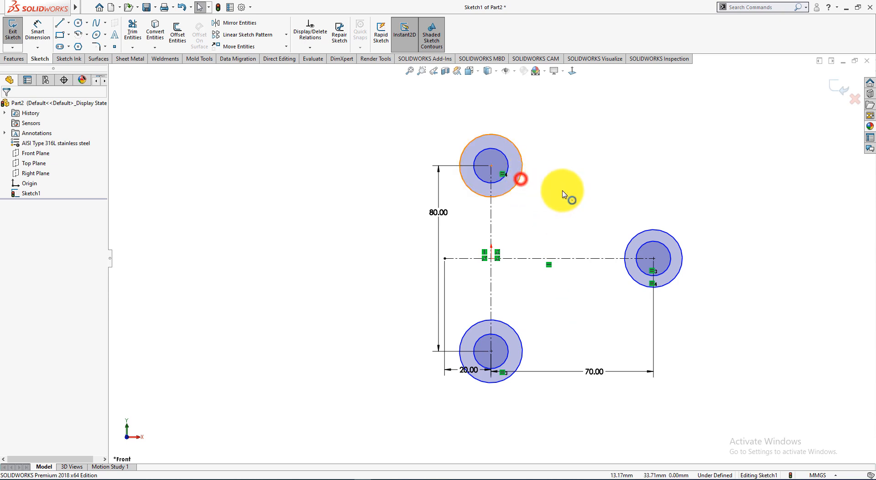
{"action": "left_click", "coordinate": [636, 237], "text": "ctrl"}
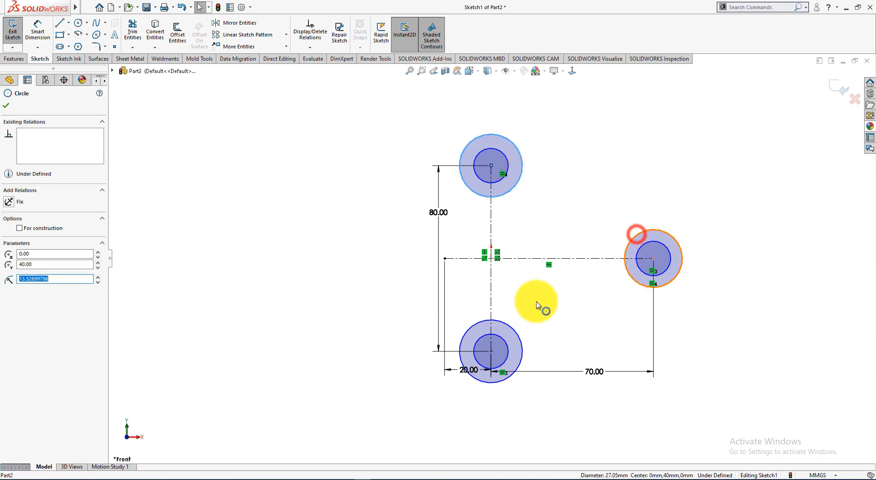
{"action": "left_click", "coordinate": [517, 333], "text": "ctrl"}
{"action": "left_click", "coordinate": [570, 292]}
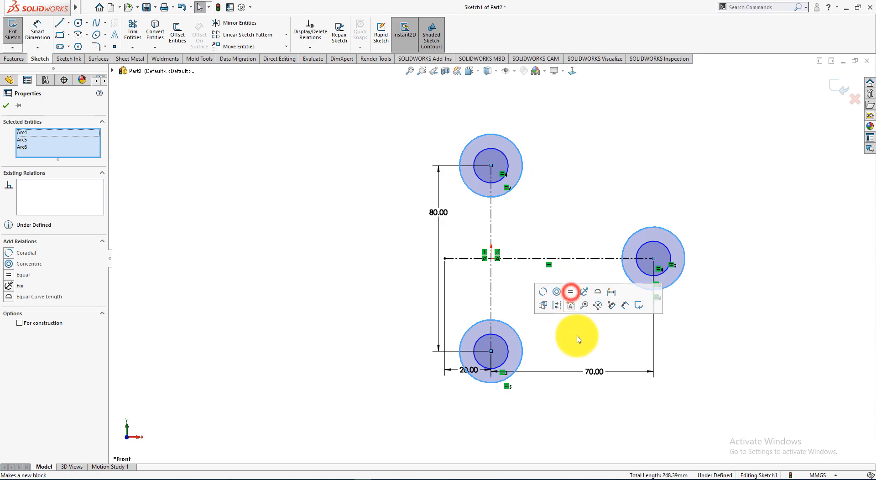
{"action": "left_click", "coordinate": [576, 345]}
Check the small hole callout in the reference drawing and dimension the upper inner circle's diameter as 10 mm
{"action": "key", "text": "alt+Tab"}
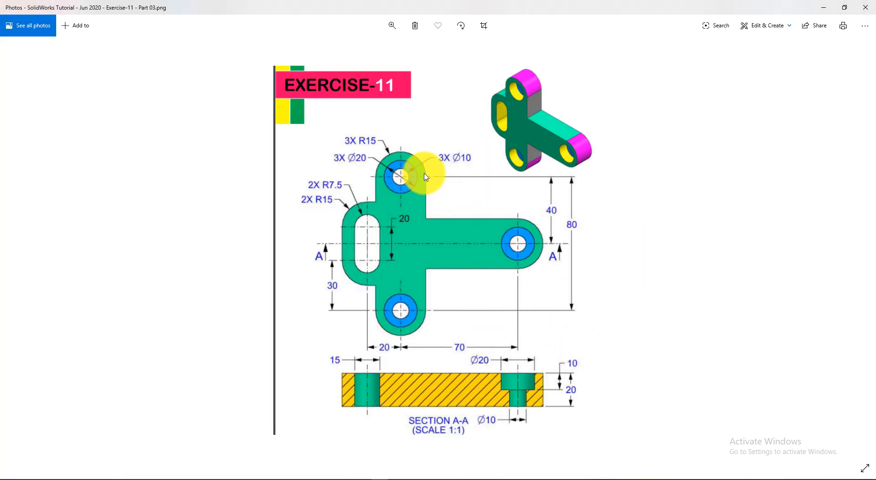
{"action": "key", "text": "alt+Tab"}
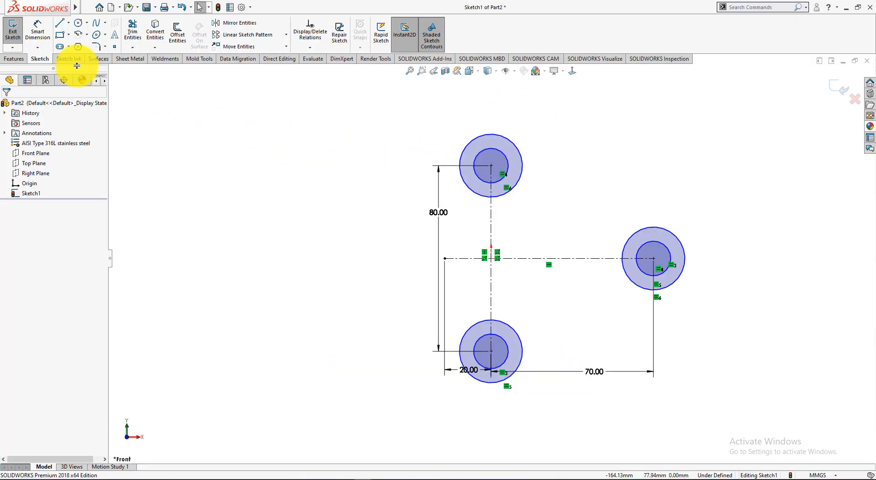
{"action": "left_click", "coordinate": [37, 28]}
{"action": "left_click", "coordinate": [502, 155]}
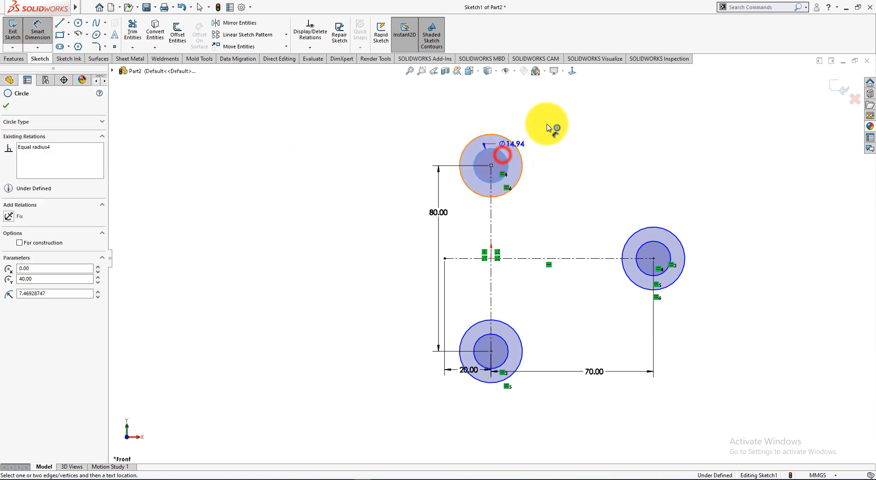
{"action": "left_click", "coordinate": [555, 122]}
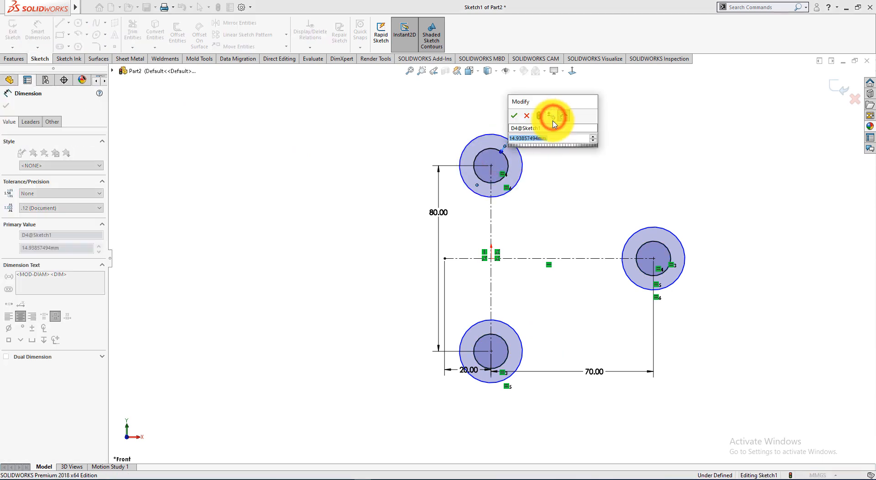
{"action": "type", "text": "10"}
{"action": "key", "text": "Return"}
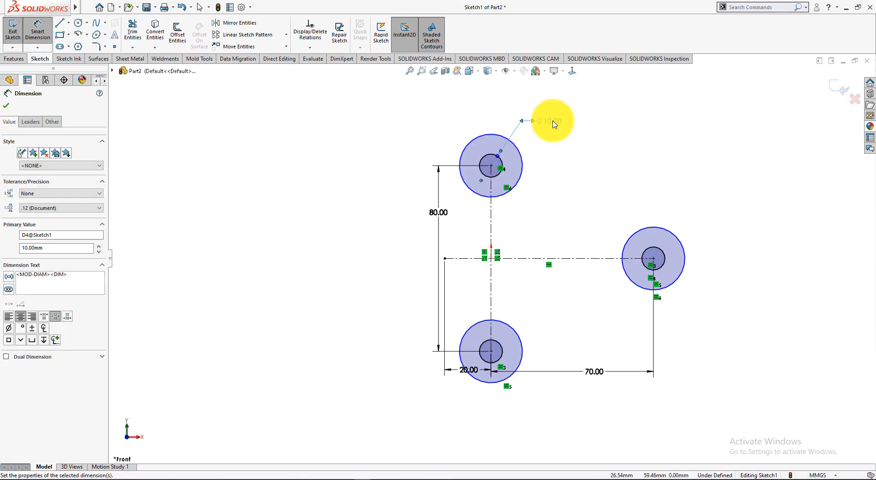
Check the outer radius in the reference drawing and dimension the upper outer circle's diameter as 2*15 mm
{"action": "key", "text": "alt+Tab"}
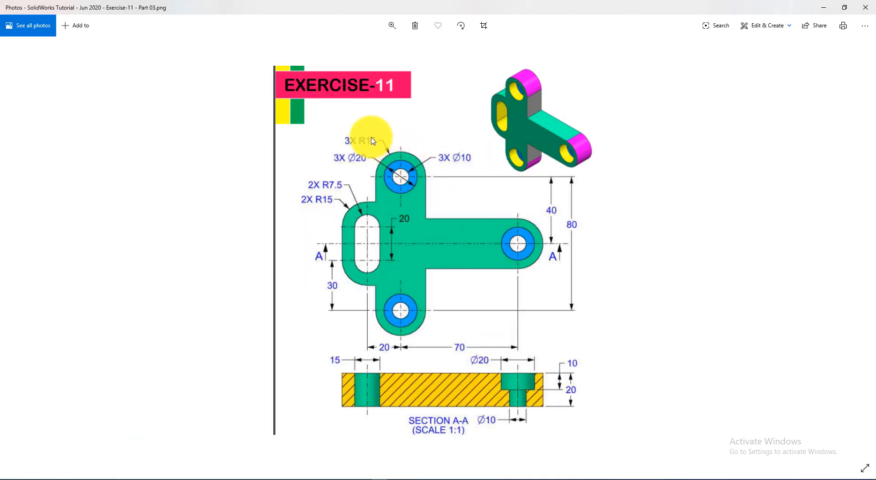
{"action": "key", "text": "alt+Tab"}
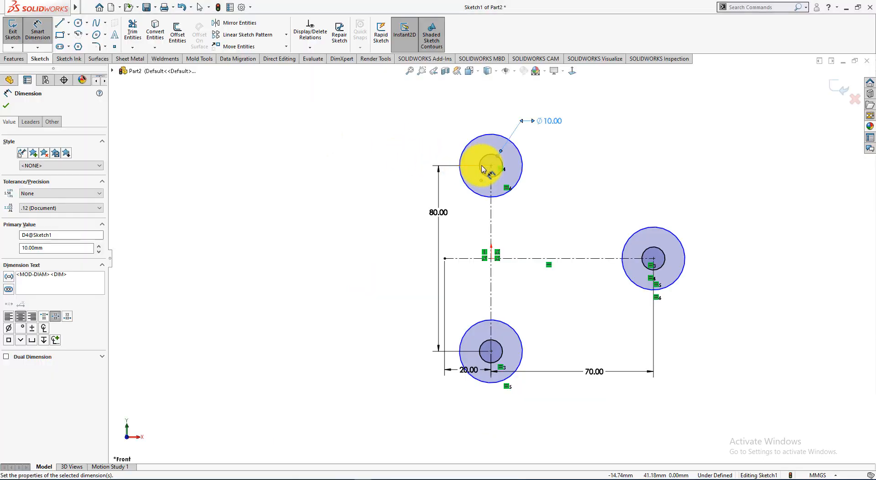
{"action": "left_click", "coordinate": [480, 140]}
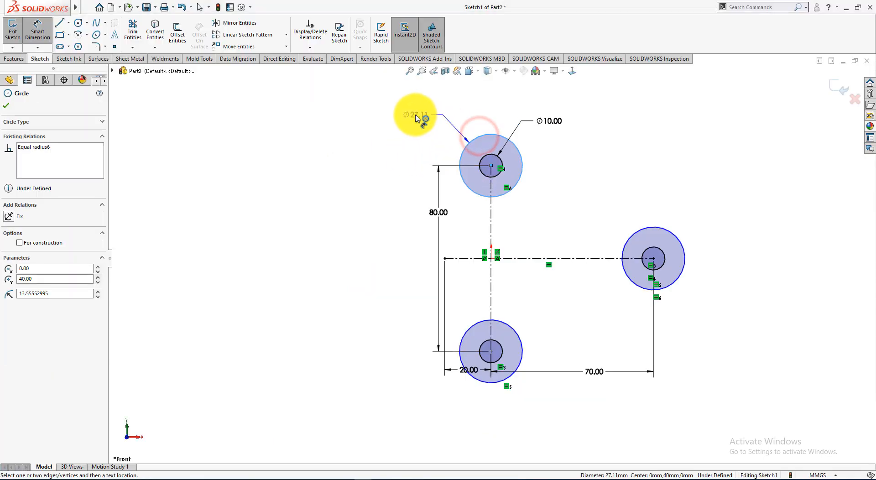
{"action": "left_click", "coordinate": [416, 117]}
{"action": "type", "text": "2*"}
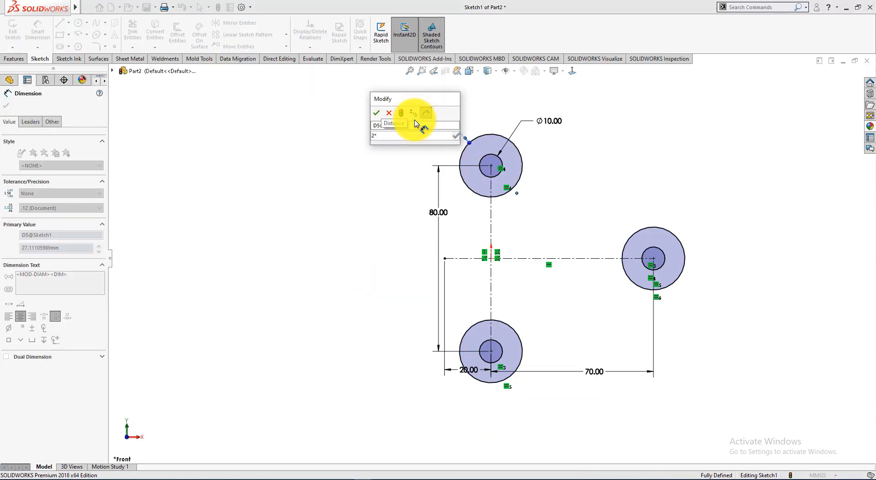
{"action": "type", "text": "15"}
{"action": "key", "text": "Return"}
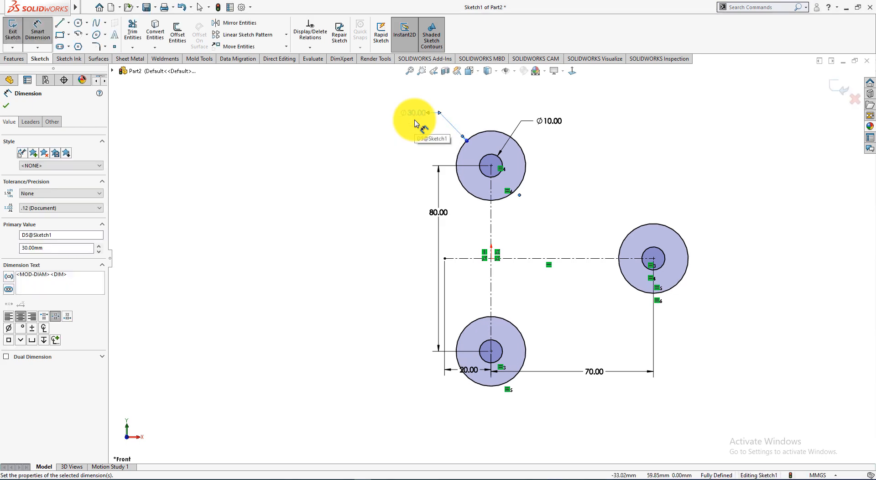
Consult the reference drawing and sketch an 80 mm vertical line tangent to the right sides of the upper and lower outer circles
{"action": "key", "text": "alt+Tab"}
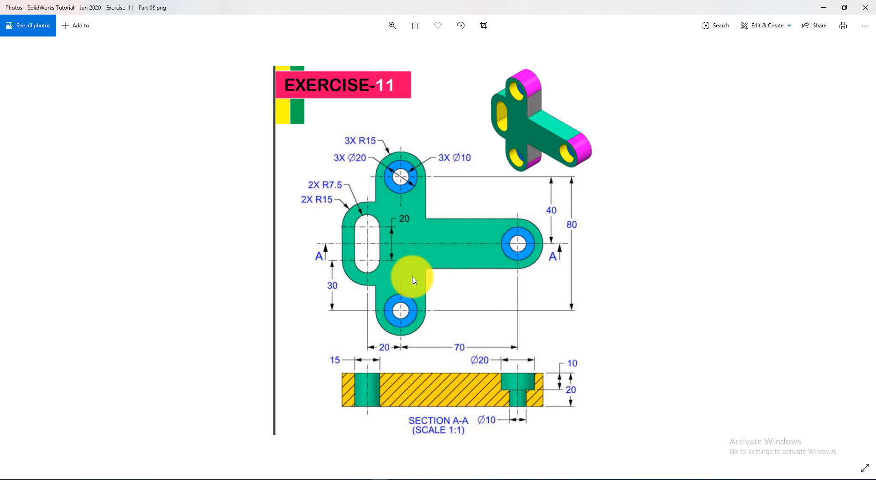
{"action": "key", "text": "alt+Tab"}
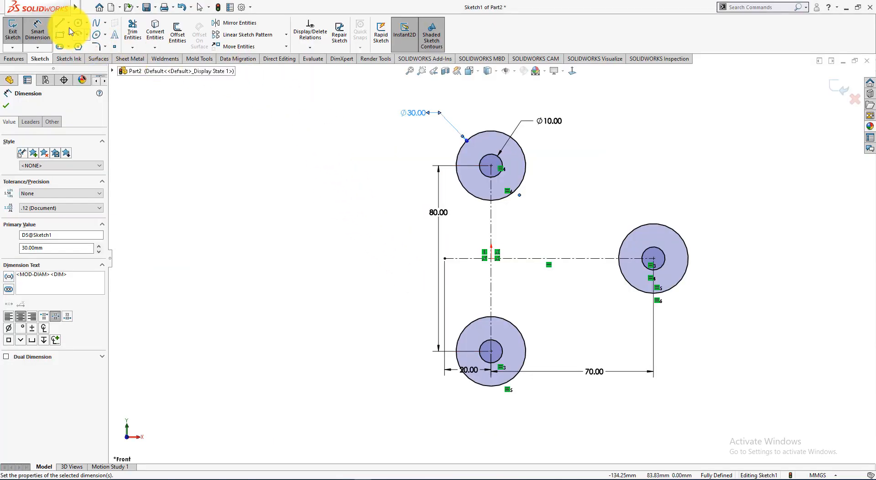
{"action": "left_click", "coordinate": [62, 21]}
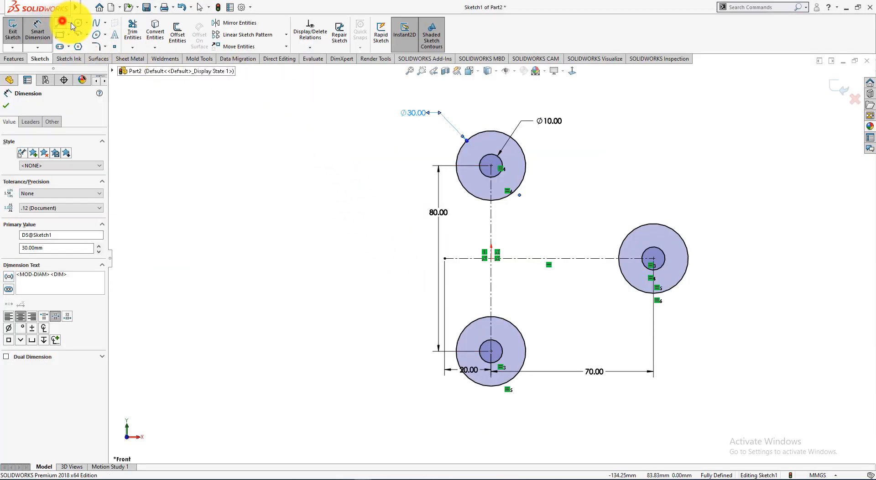
{"action": "left_click", "coordinate": [524, 154]}
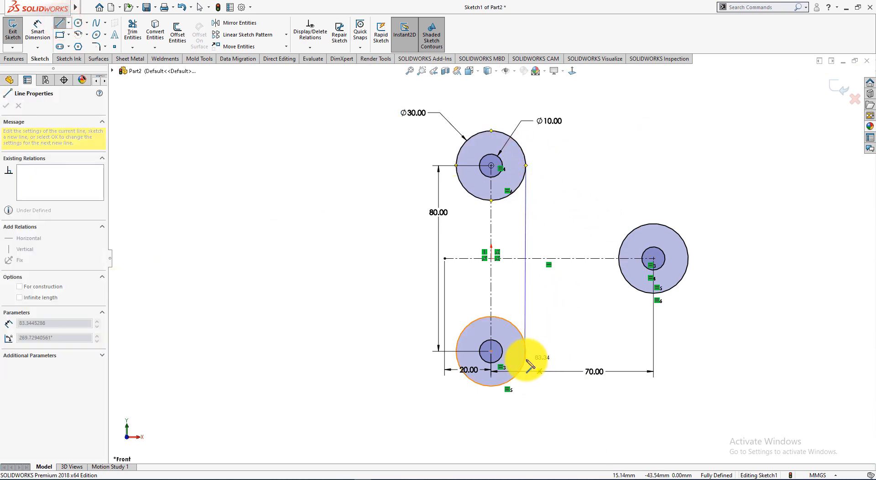
{"action": "left_click", "coordinate": [526, 361]}
{"action": "right_click", "coordinate": [588, 304]}
{"action": "left_click", "coordinate": [595, 310]}
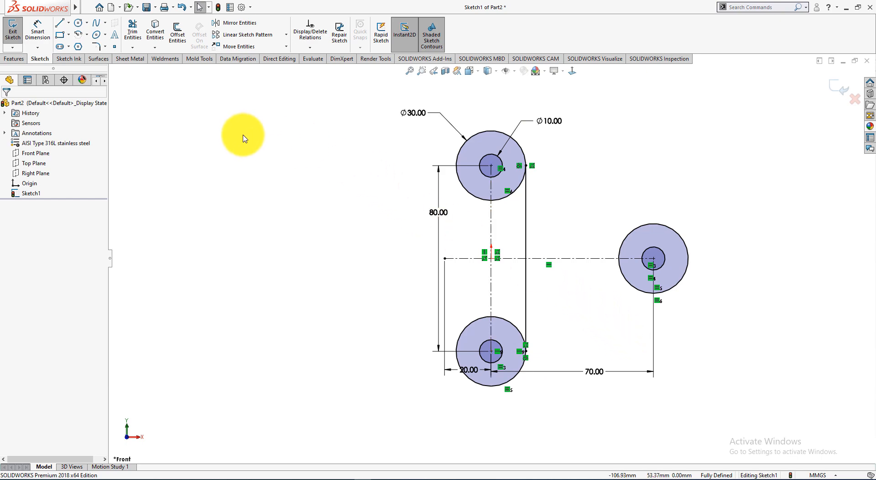
Sketch a matching vertical line tangent to the left sides of the upper and lower outer circles
{"action": "key", "text": "alt+Tab"}
{"action": "key", "text": "alt+Tab"}
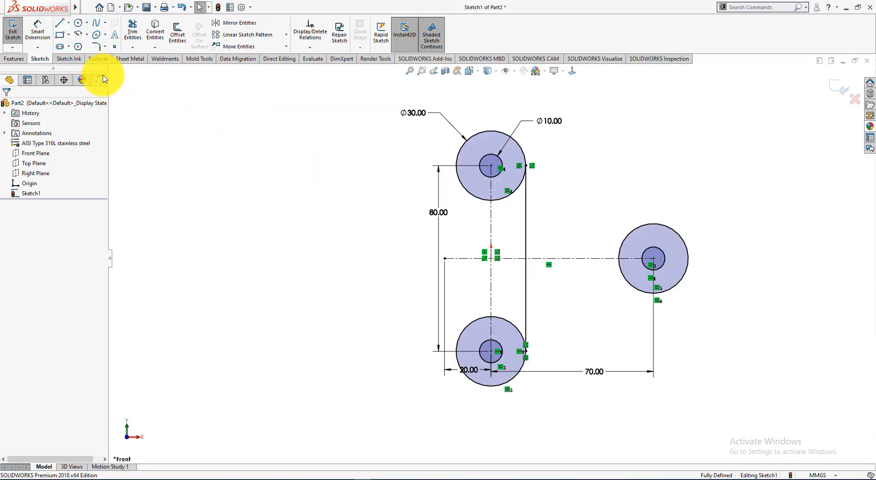
{"action": "left_click", "coordinate": [59, 23]}
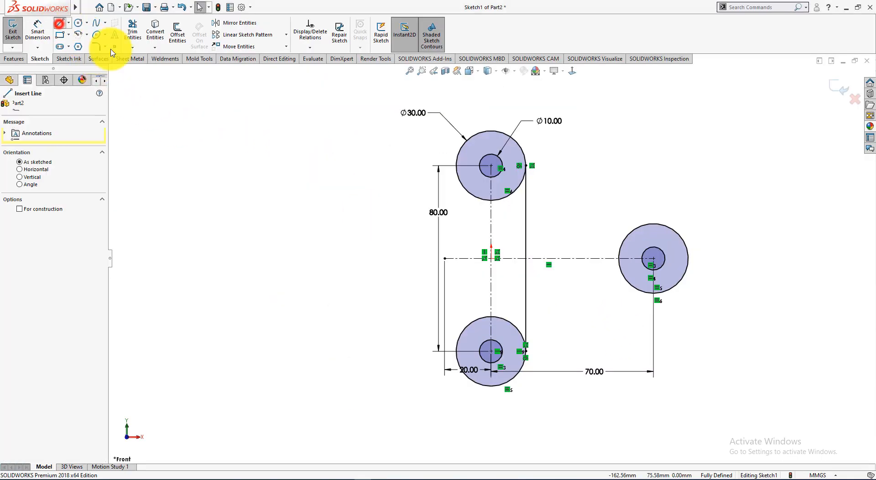
{"action": "left_click", "coordinate": [458, 181]}
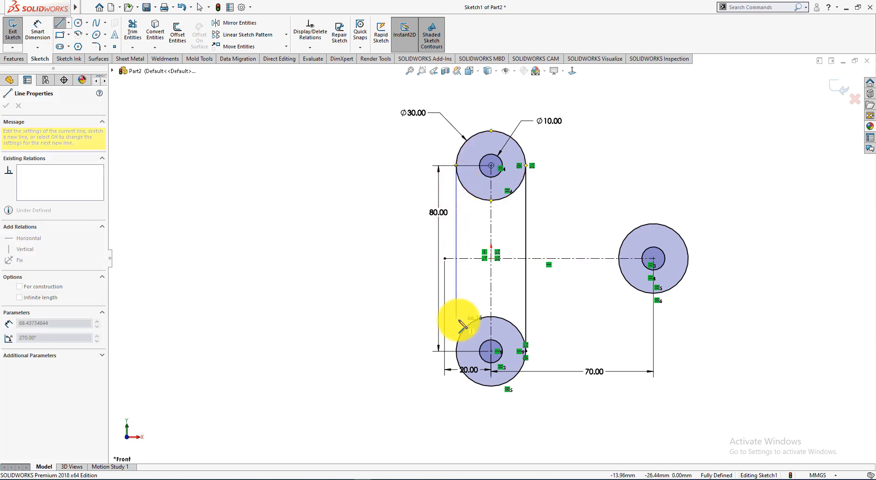
{"action": "left_click", "coordinate": [455, 358]}
{"action": "right_click", "coordinate": [564, 291]}
{"action": "left_click", "coordinate": [578, 295]}
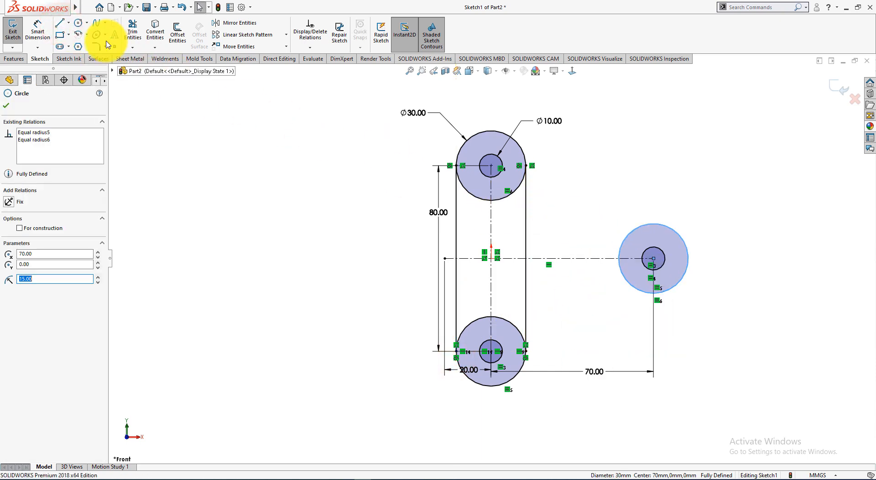
Sketch a horizontal line about 45 mm long from the right outer circle's upper edge to the right vertical line
{"action": "left_click", "coordinate": [60, 22]}
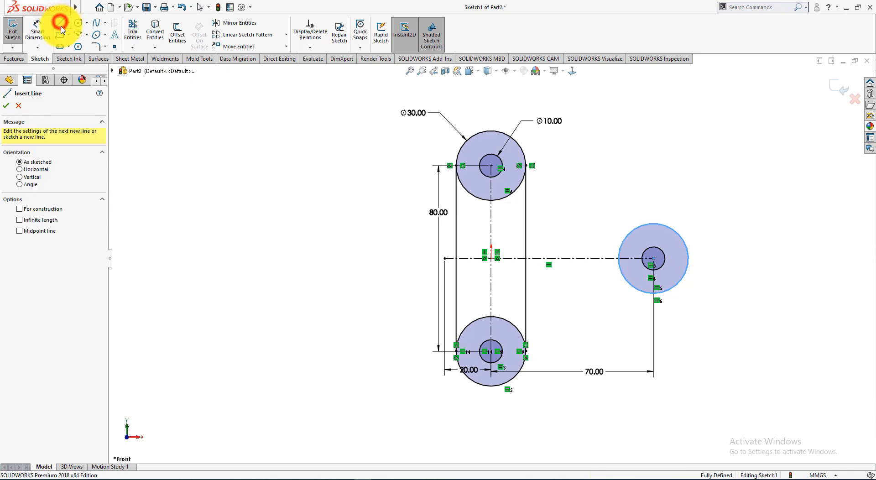
{"action": "left_click", "coordinate": [631, 231]}
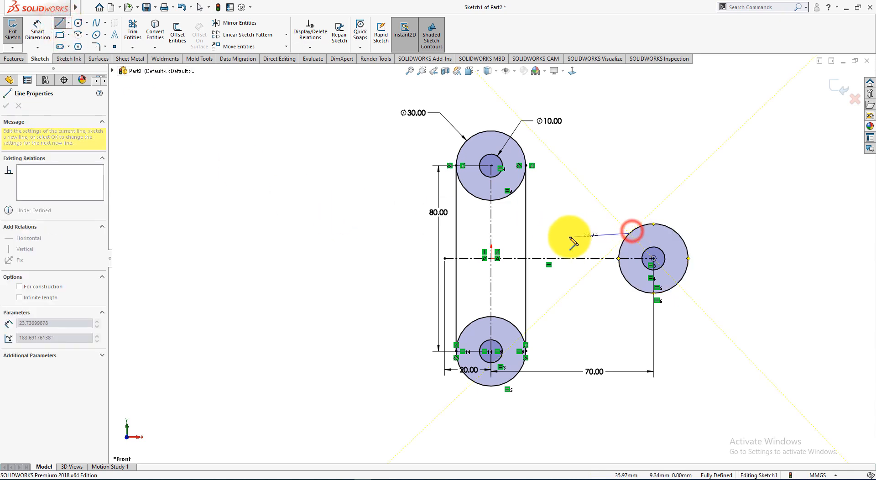
{"action": "left_click", "coordinate": [529, 234]}
{"action": "right_click", "coordinate": [565, 196]}
{"action": "left_click", "coordinate": [581, 199]}
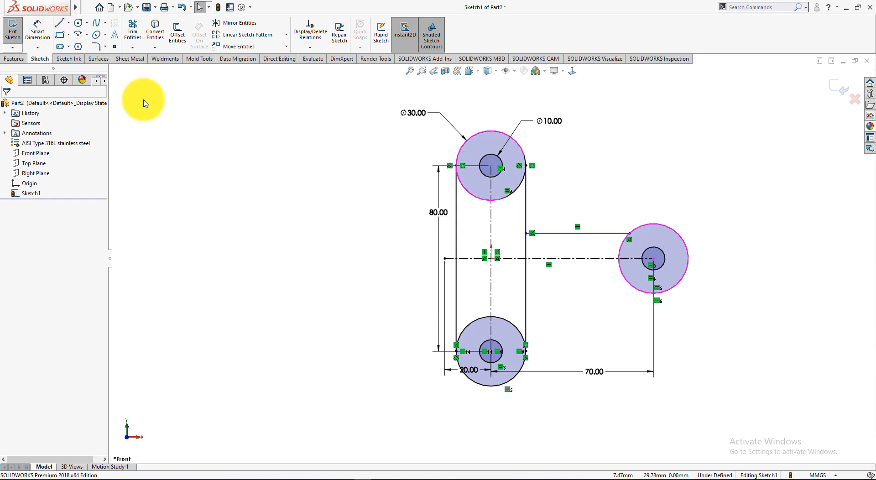
Sketch a 55 mm line from the lowest point of the right outer circle straight across to the right vertical line
{"action": "left_click", "coordinate": [60, 23]}
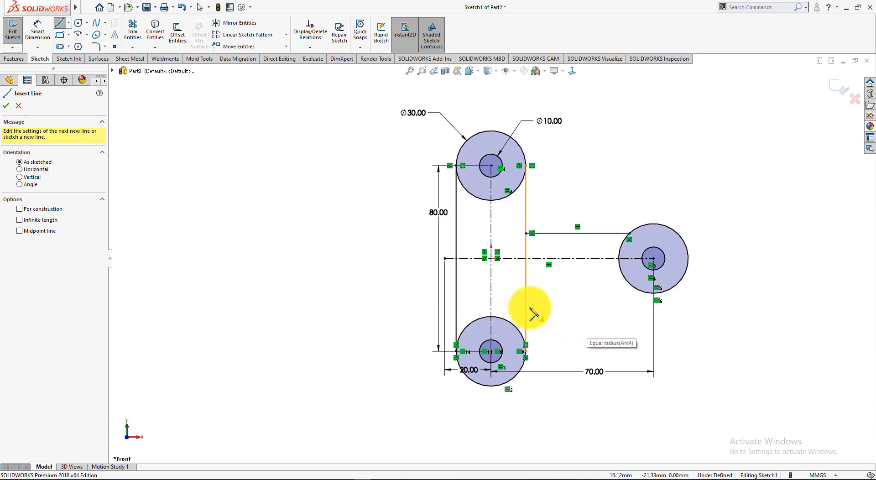
{"action": "left_click", "coordinate": [653, 292]}
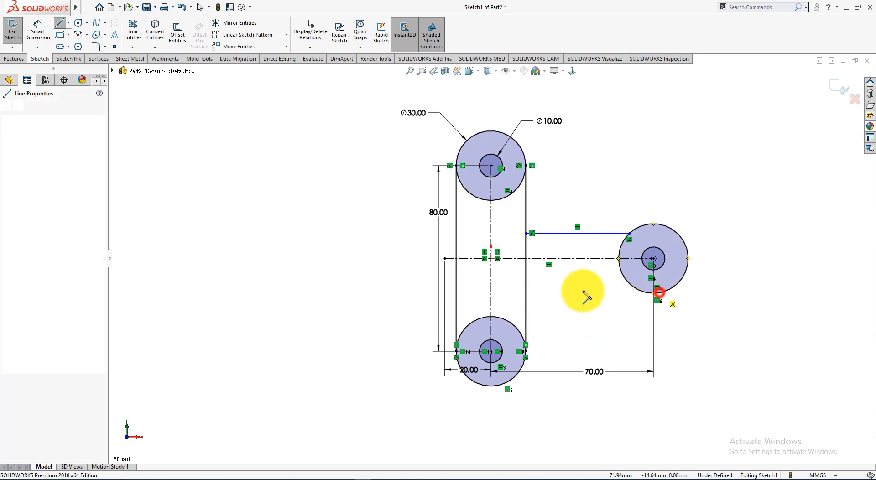
{"action": "left_click", "coordinate": [527, 294]}
{"action": "right_click", "coordinate": [593, 309]}
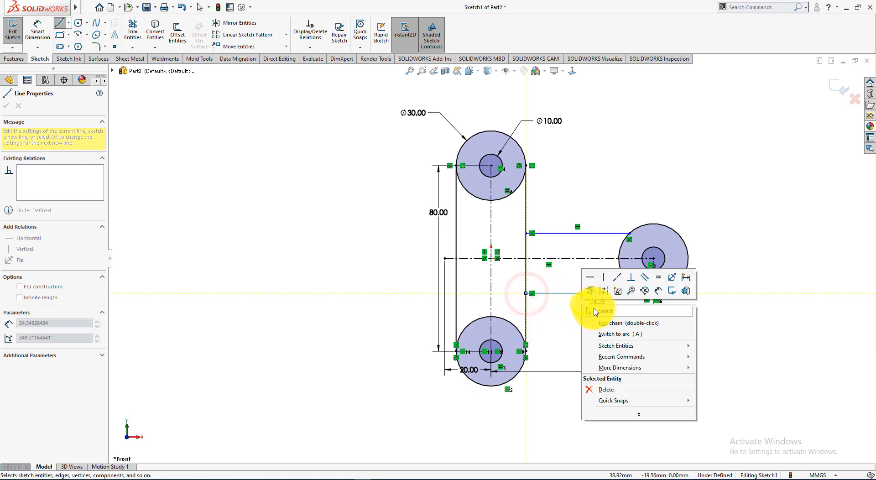
{"action": "left_click", "coordinate": [611, 316]}
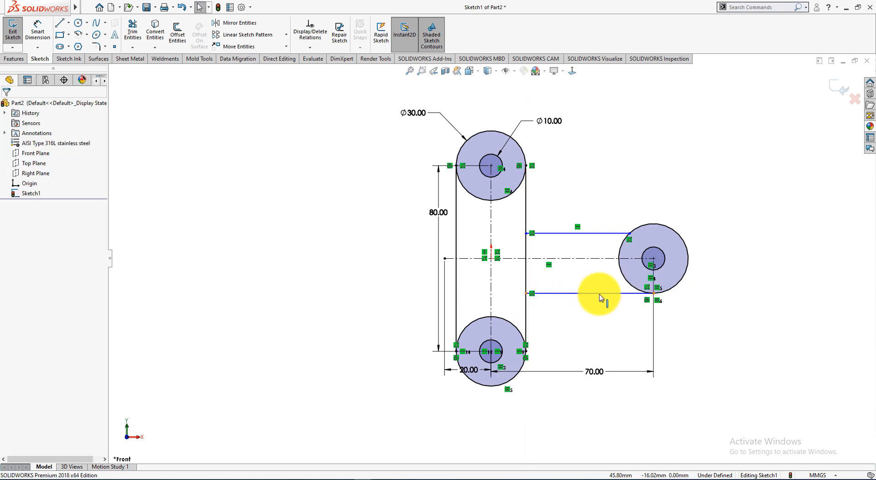
Apply Tangent relations between the right outer circle and the lower and upper arm lines
{"action": "left_click", "coordinate": [599, 293]}
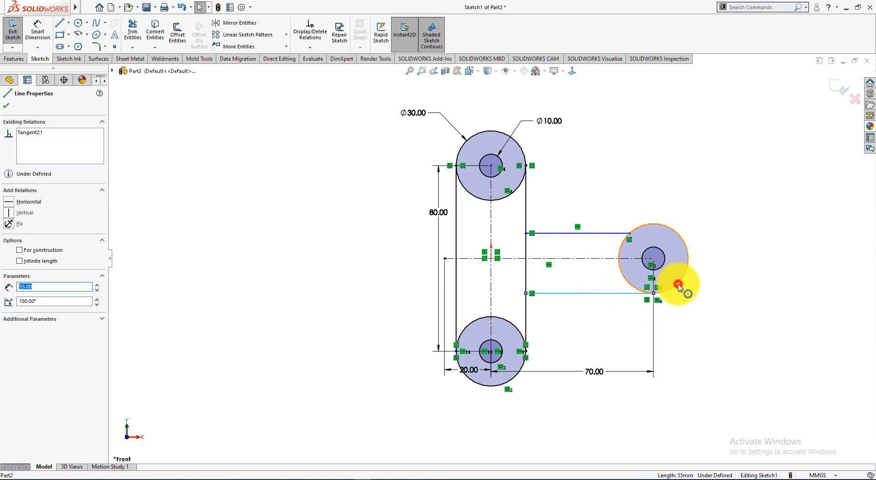
{"action": "left_click", "coordinate": [678, 285], "text": "ctrl"}
{"action": "left_click", "coordinate": [704, 242]}
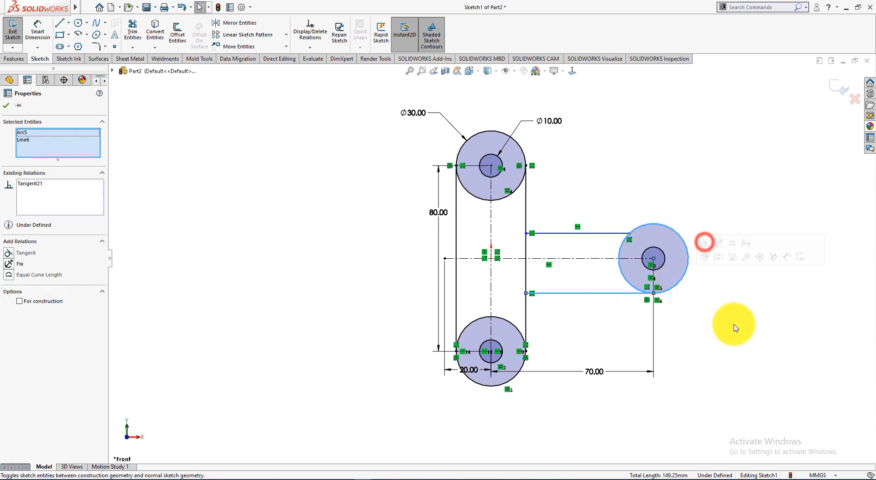
{"action": "left_click", "coordinate": [735, 328]}
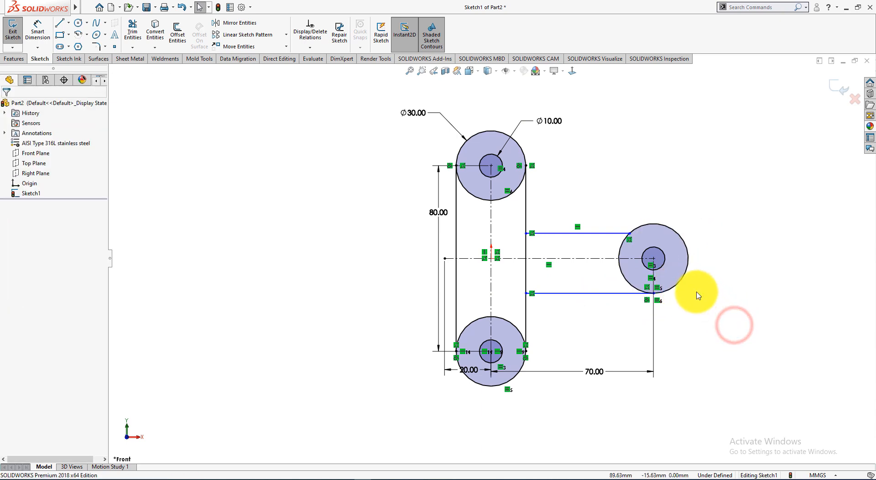
{"action": "left_click", "coordinate": [601, 233]}
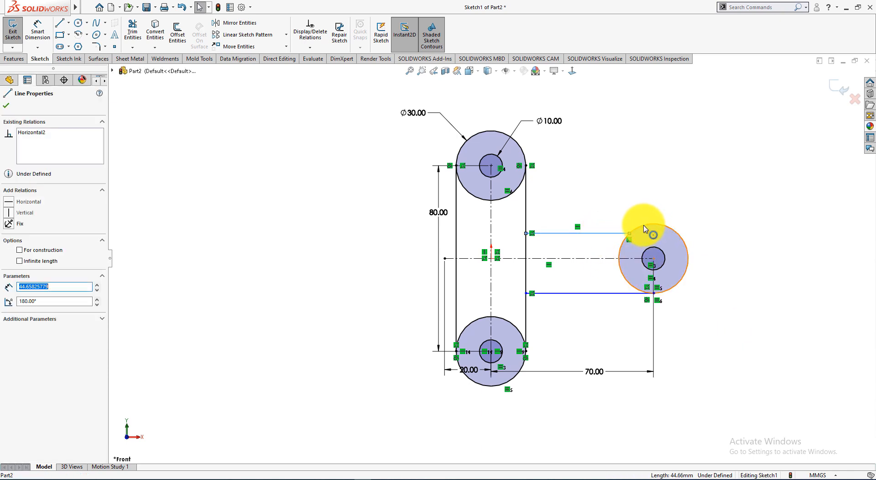
{"action": "left_click", "coordinate": [643, 227], "text": "ctrl"}
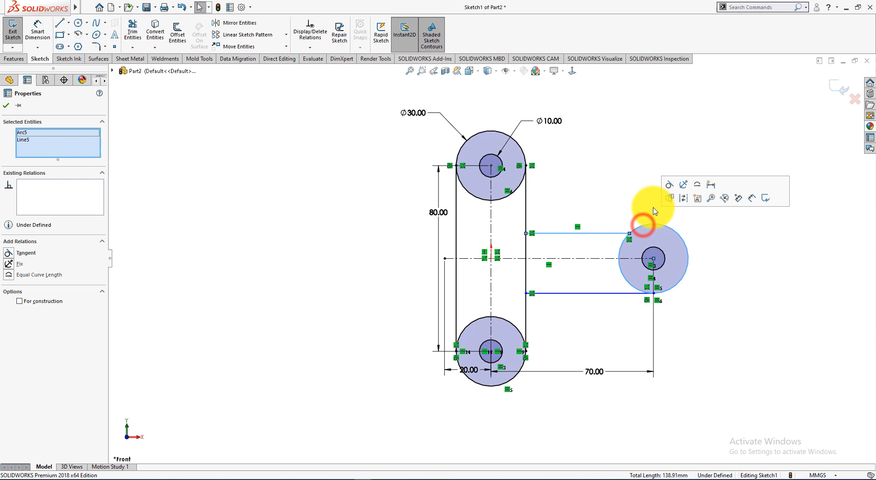
{"action": "left_click", "coordinate": [667, 185]}
{"action": "left_click", "coordinate": [736, 266]}
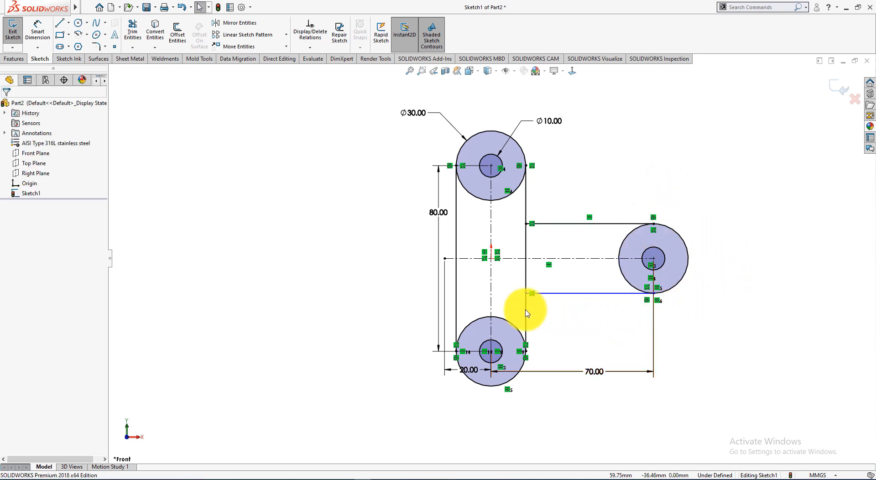
Apply a Perpendicular relation between the right vertical line and the lower arm line
{"action": "left_click", "coordinate": [526, 310]}
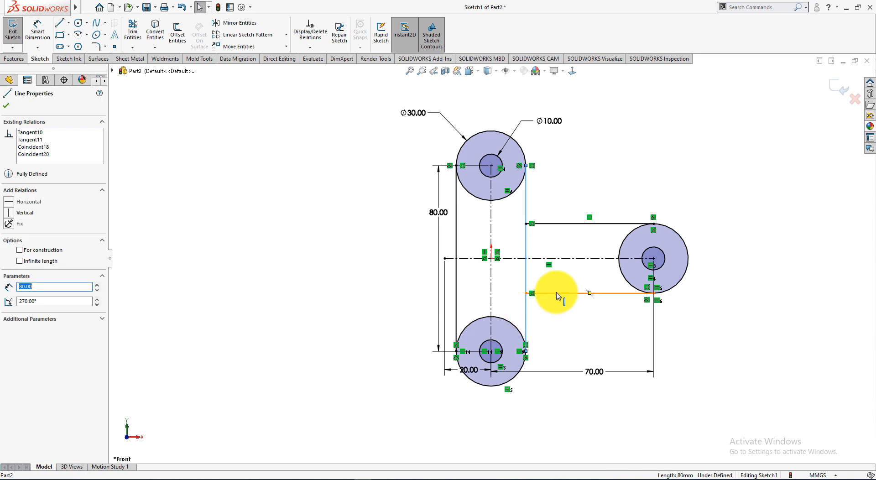
{"action": "left_click", "coordinate": [564, 294], "text": "ctrl"}
{"action": "left_click", "coordinate": [623, 251]}
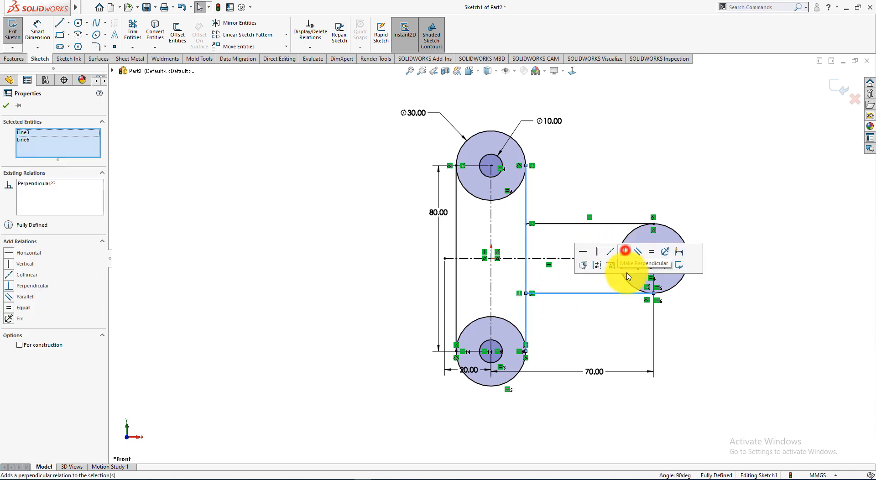
{"action": "left_click", "coordinate": [607, 314]}
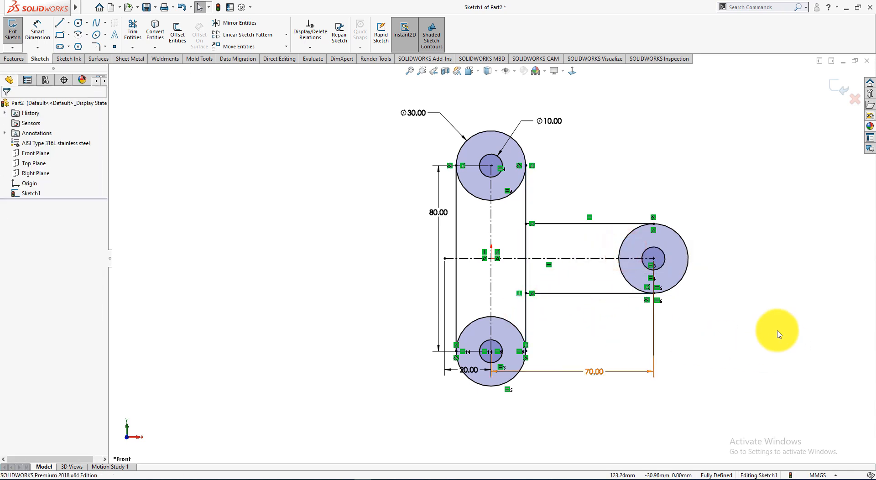
Sketch a vertical centerpoint straight slot at the horizontal centerline's left endpoint, 30 mm between arc centers and about 13.5 mm wide
{"action": "key", "text": "alt+Tab"}
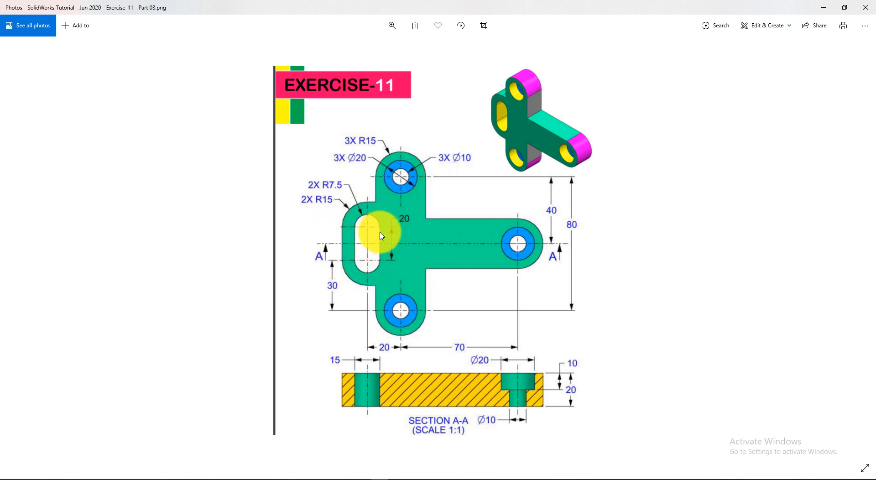
{"action": "key", "text": "alt+Tab"}
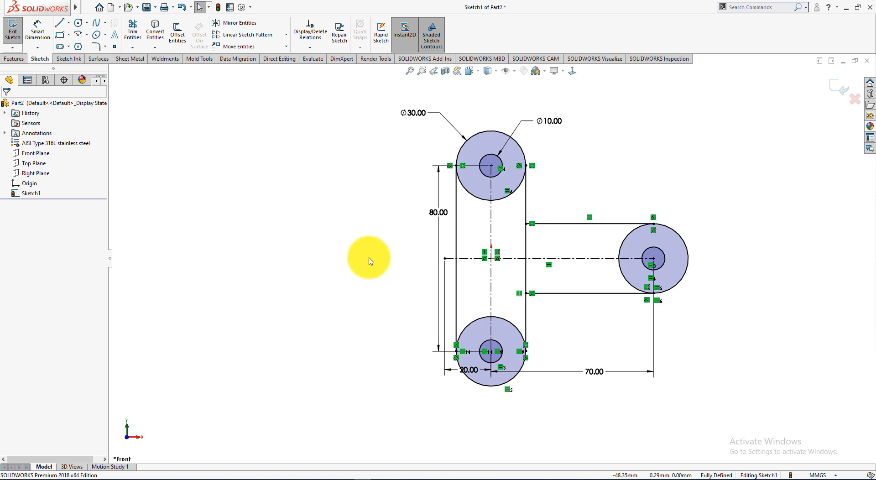
{"action": "left_click", "coordinate": [69, 47]}
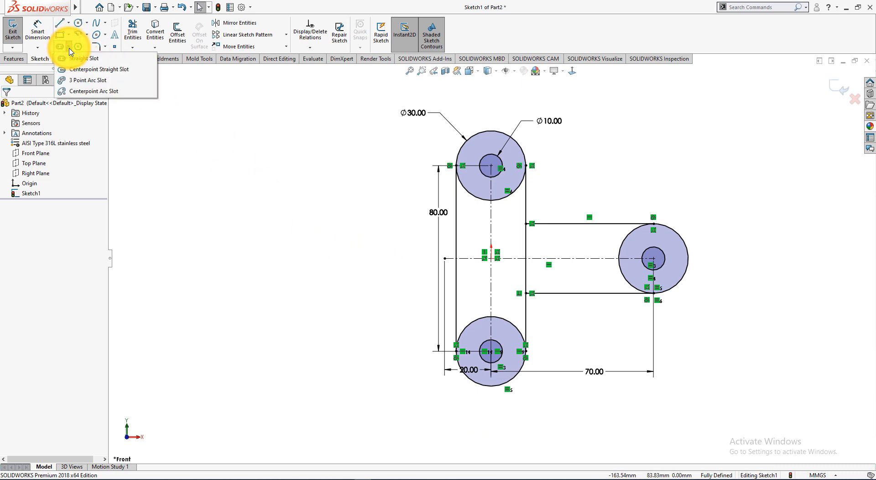
{"action": "left_click", "coordinate": [92, 69]}
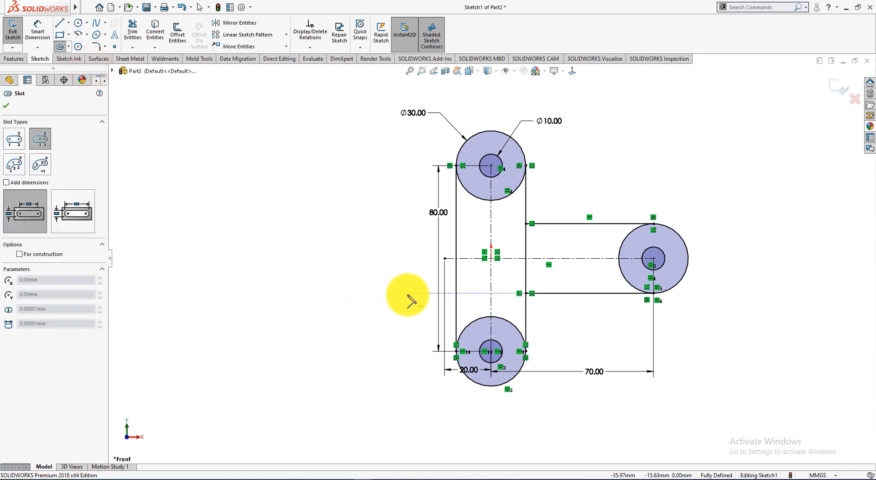
{"action": "left_click", "coordinate": [445, 259]}
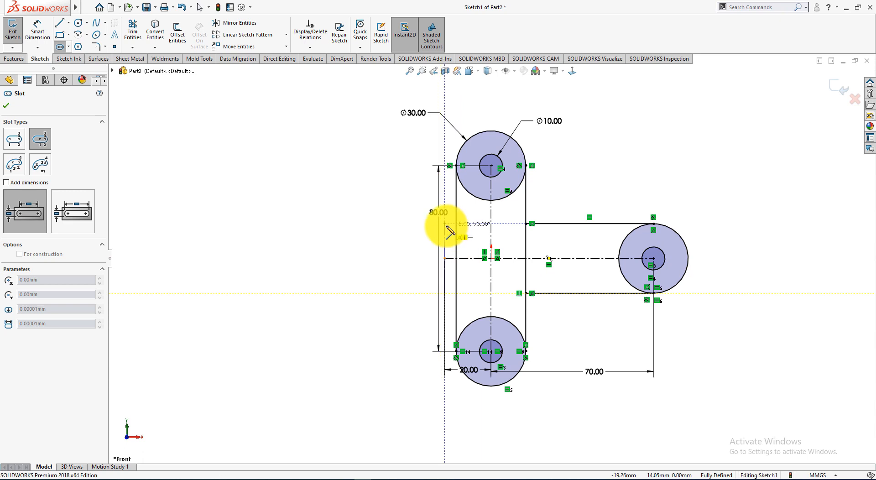
{"action": "left_click", "coordinate": [445, 224]}
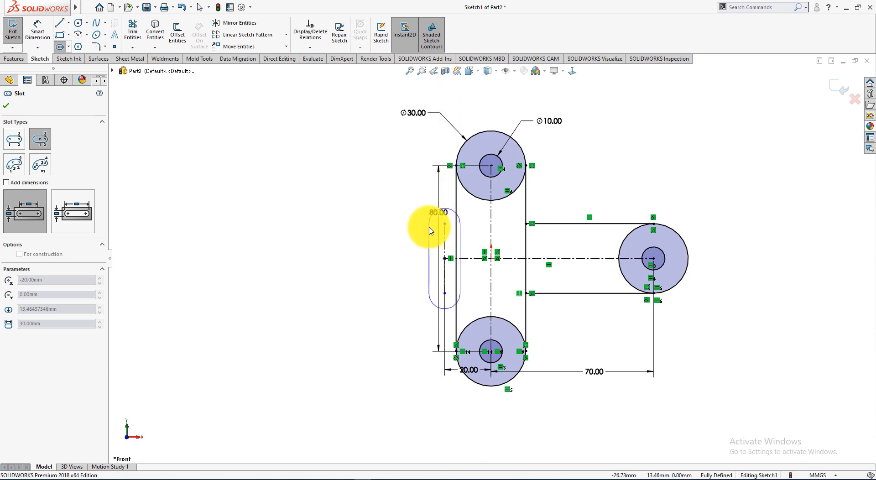
{"action": "left_click", "coordinate": [429, 226]}
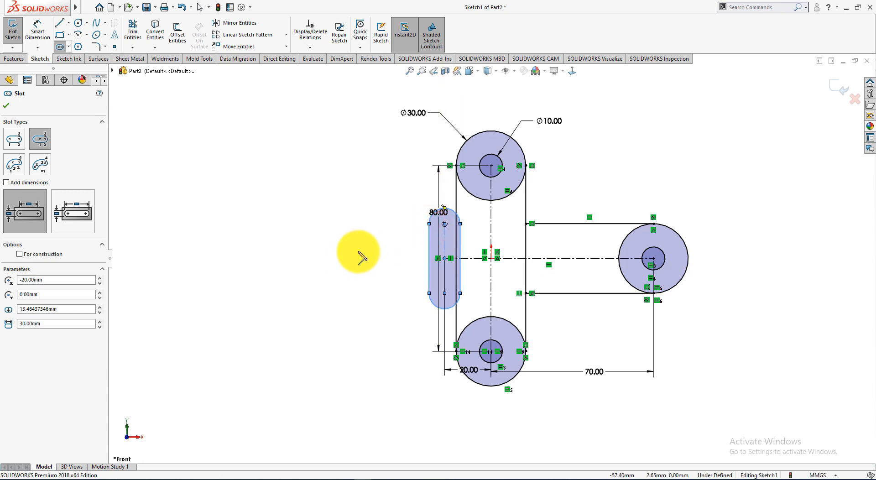
Dimension the distance between the slot's arc centers as 20 mm
{"action": "key", "text": "alt+Tab"}
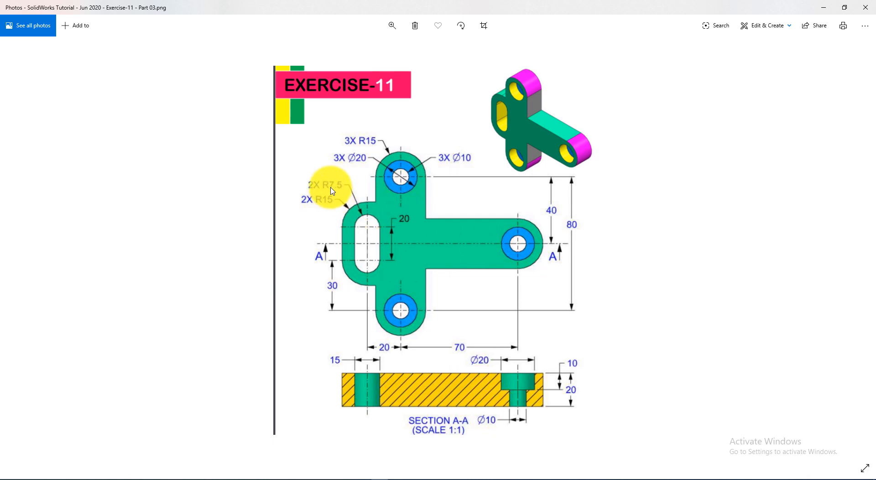
{"action": "key", "text": "alt+Tab"}
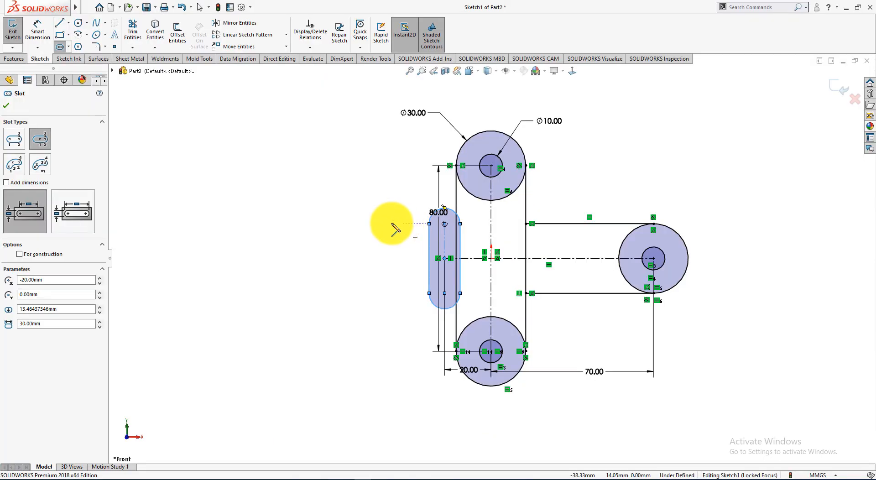
{"action": "left_click", "coordinate": [44, 28]}
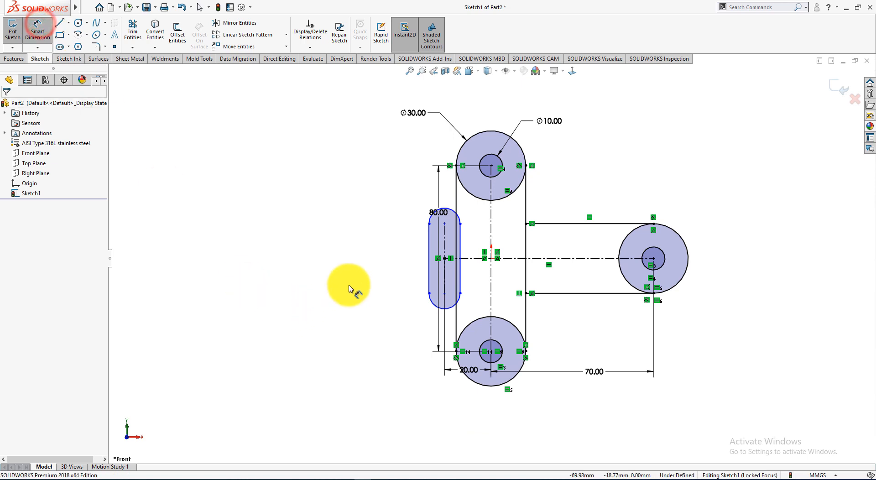
{"action": "left_click", "coordinate": [447, 294]}
{"action": "left_click", "coordinate": [447, 228]}
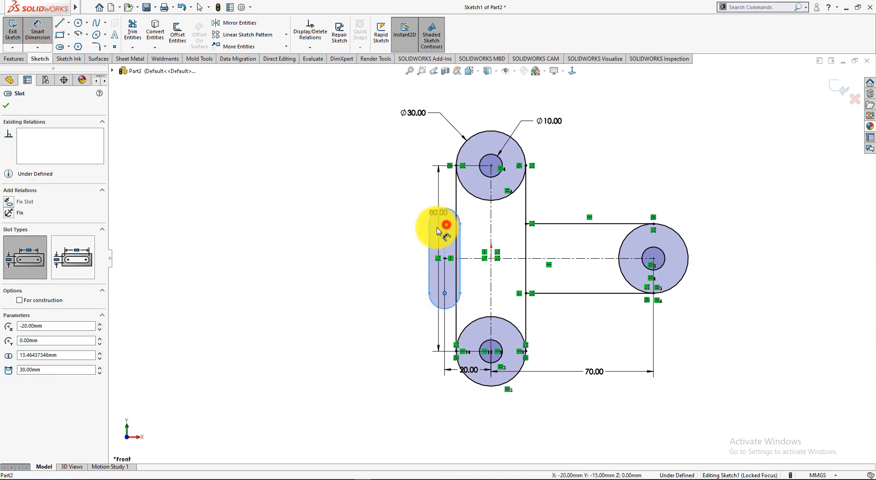
{"action": "left_click", "coordinate": [399, 250]}
{"action": "type", "text": "2"}
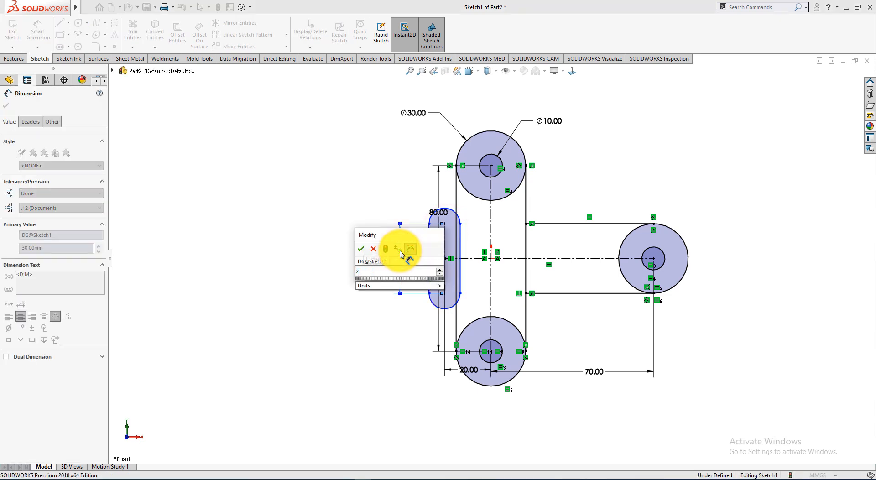
{"action": "type", "text": "0"}
{"action": "key", "text": "Return"}
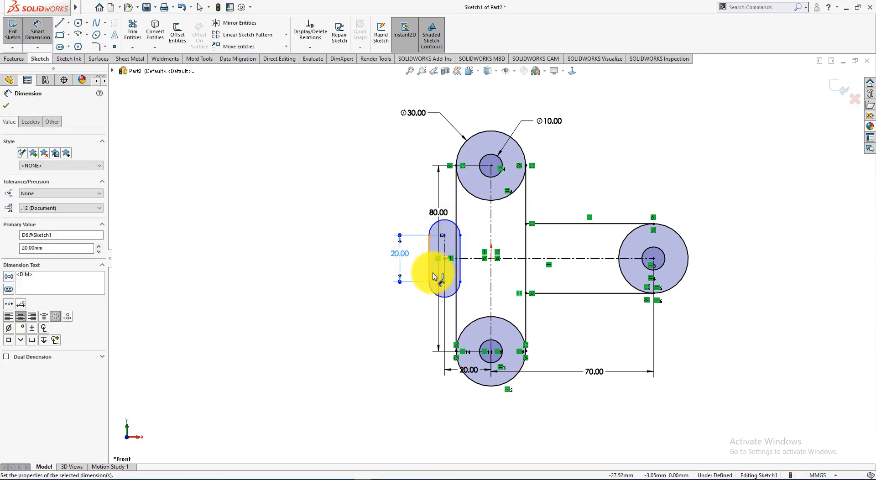
Dimension the slot's upper end arc with a radius of 7.5 mm, following the reference drawing
{"action": "left_click", "coordinate": [434, 228]}
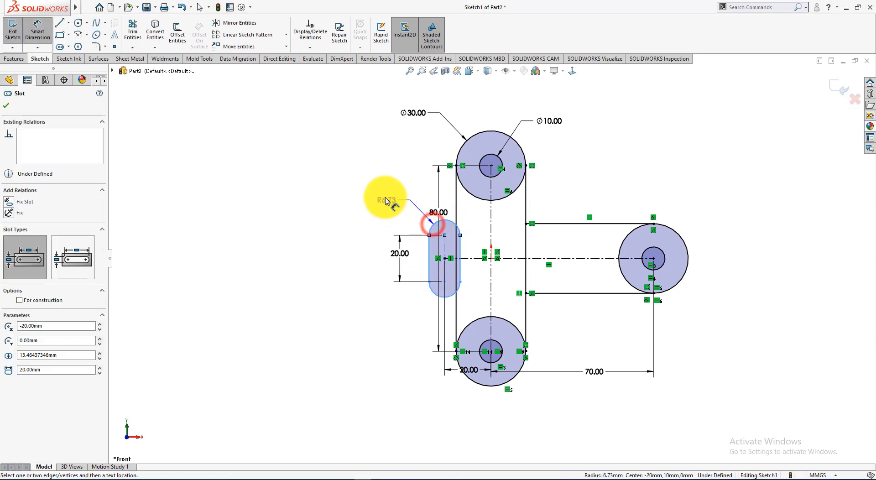
{"action": "left_click", "coordinate": [385, 196]}
{"action": "key", "text": "alt+Tab"}
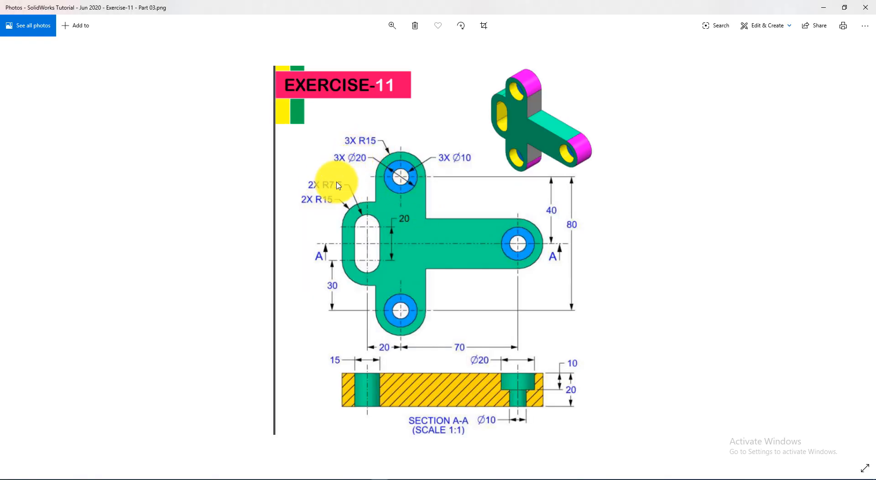
{"action": "key", "text": "alt+Tab"}
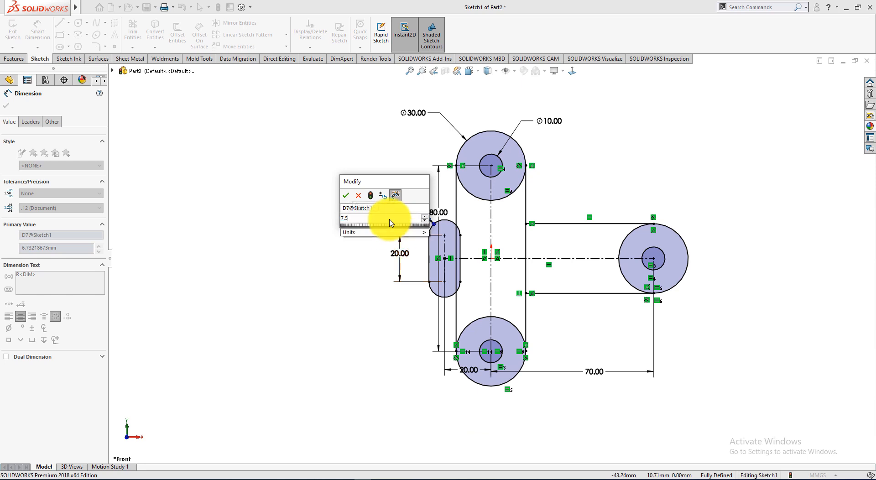
{"action": "key", "text": "Return"}
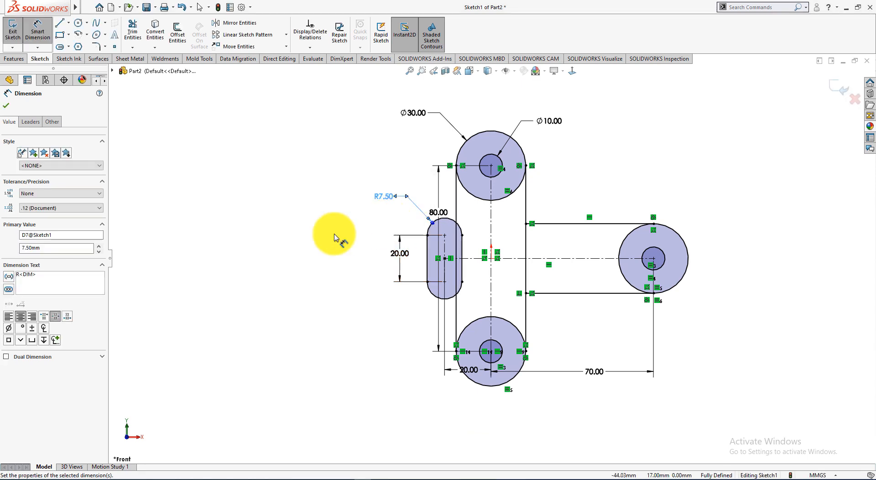
Offset the whole slot outline outward by 15/2 mm, with dimensions added
{"action": "key", "text": "alt+Tab"}
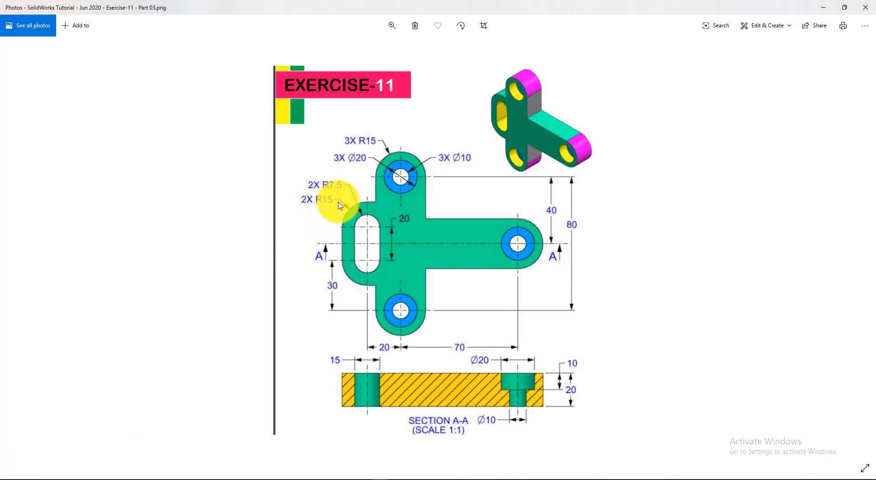
{"action": "key", "text": "alt+Tab"}
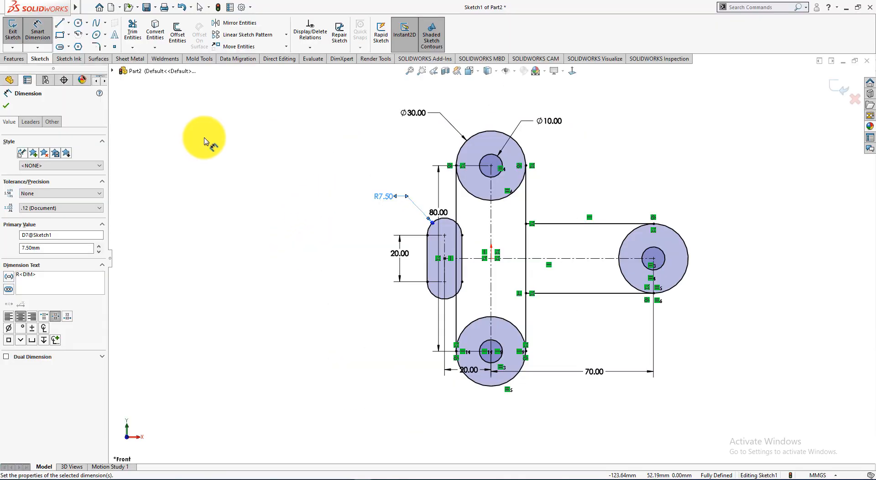
{"action": "left_click", "coordinate": [176, 32]}
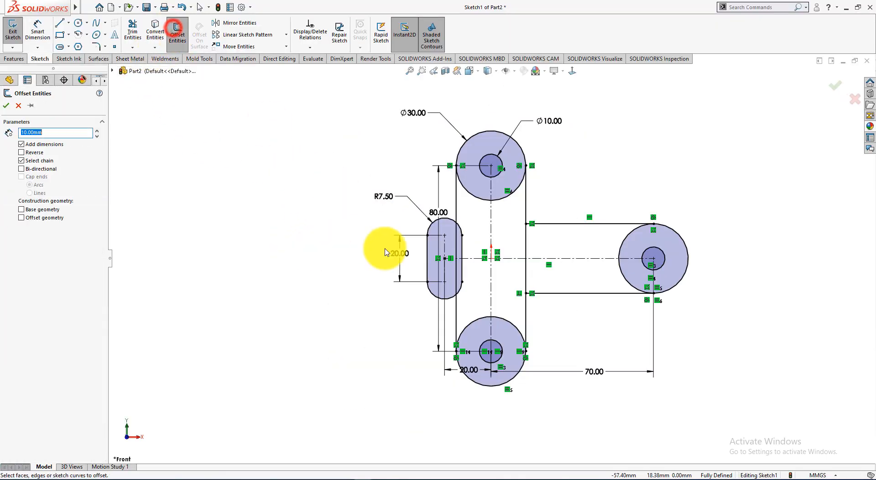
{"action": "left_click", "coordinate": [427, 257]}
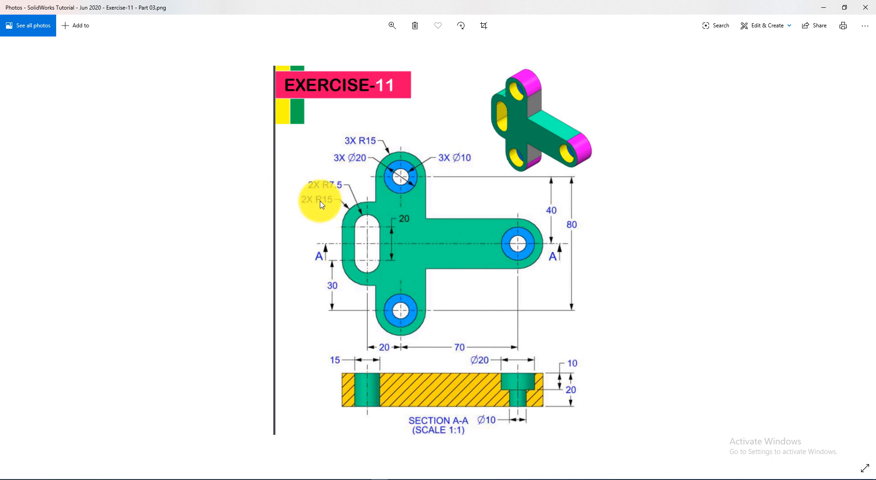
{"action": "key", "text": "alt+Tab"}
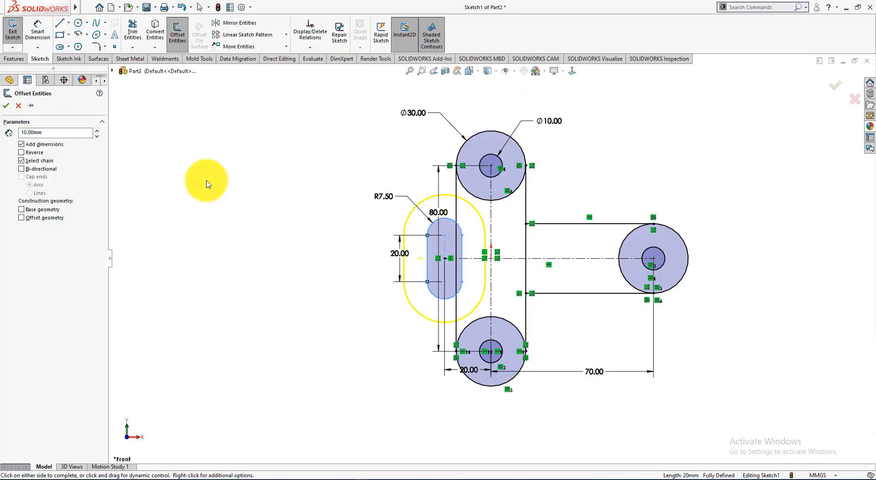
{"action": "triple_click", "coordinate": [64, 132]}
{"action": "type", "text": "15"}
{"action": "key", "text": "Return"}
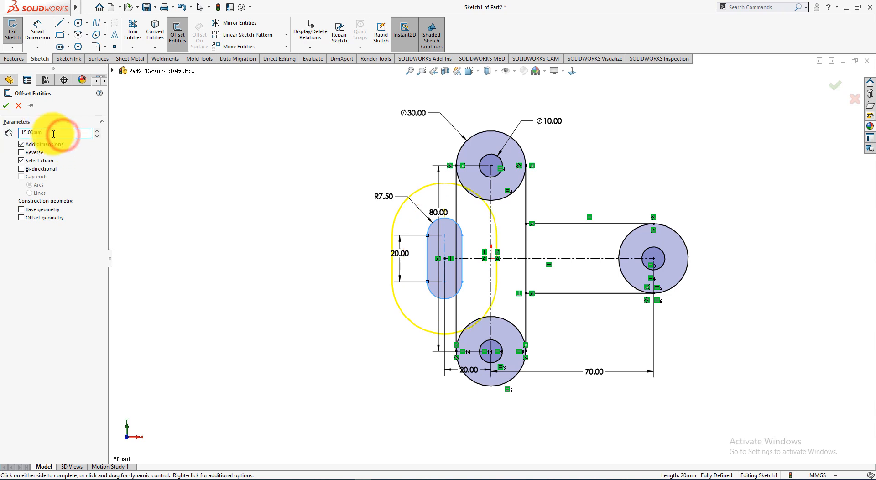
{"action": "left_click_drag", "start_coordinate": [52, 133], "coordinate": [1, 134]}
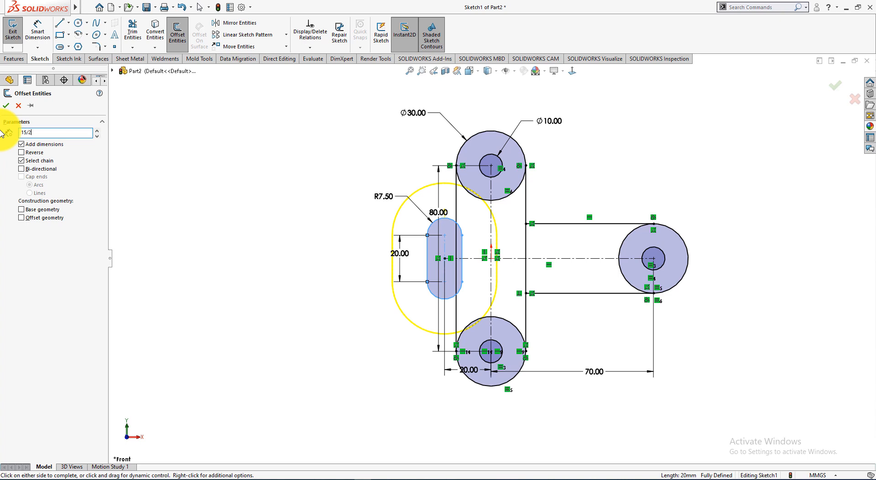
{"action": "type", "text": "15/2"}
{"action": "key", "text": "Return"}
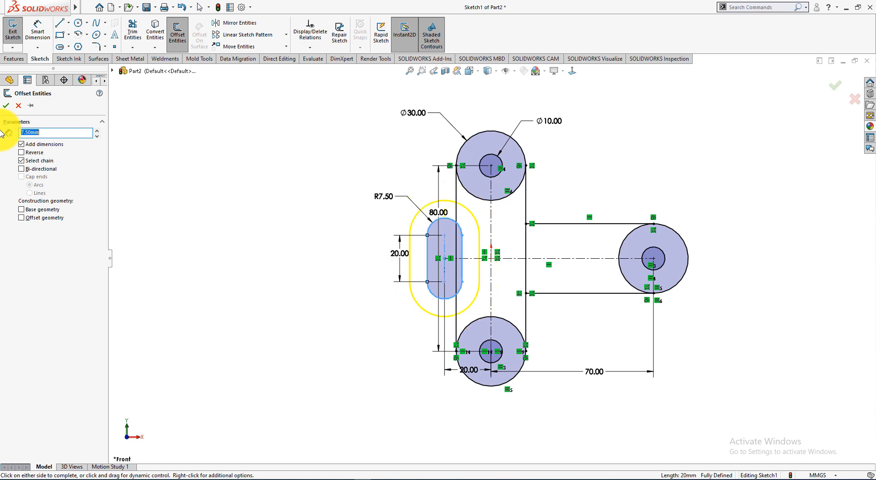
{"action": "left_click", "coordinate": [4, 106]}
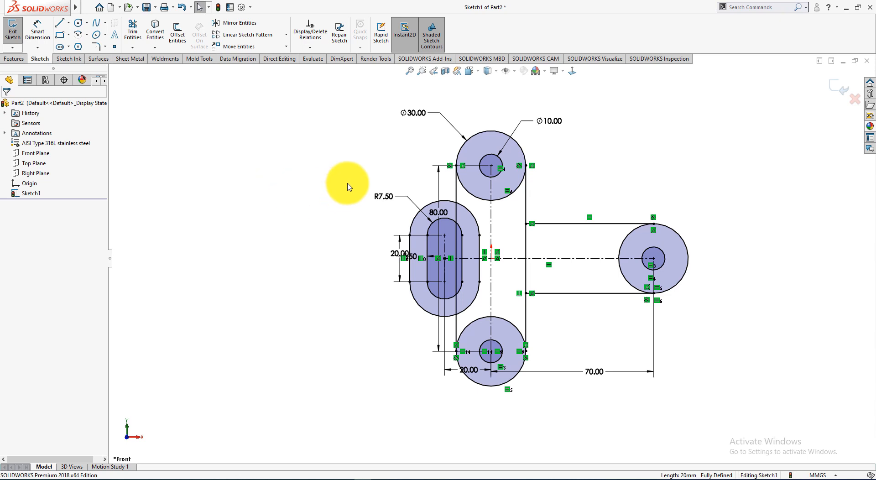
Power-trim the part of the offset slot inside the vertical body and the left vertical line's segment enclosed by the offset slot
{"action": "left_click", "coordinate": [132, 30]}
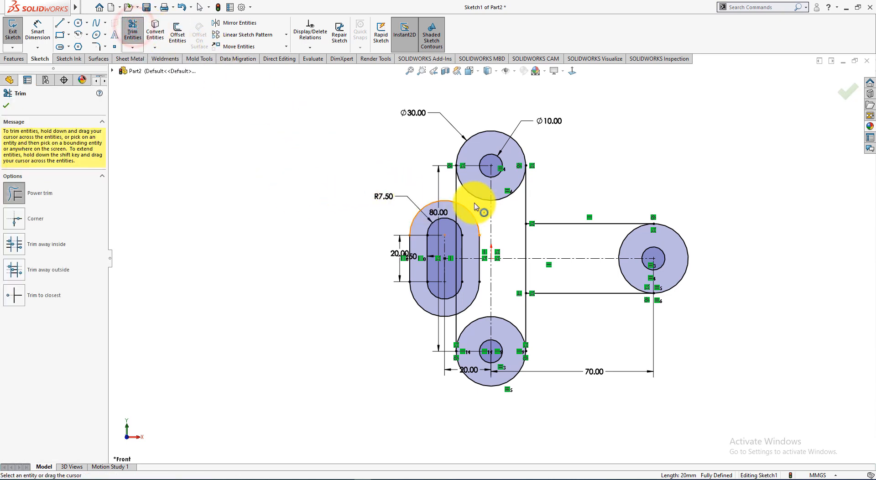
{"action": "mouse_move", "coordinate": [462, 201]}
{"action": "left_mouse_down"}
{"action": "mouse_move", "coordinate": [474, 244]}
{"action": "mouse_move", "coordinate": [469, 314]}
{"action": "left_mouse_up"}
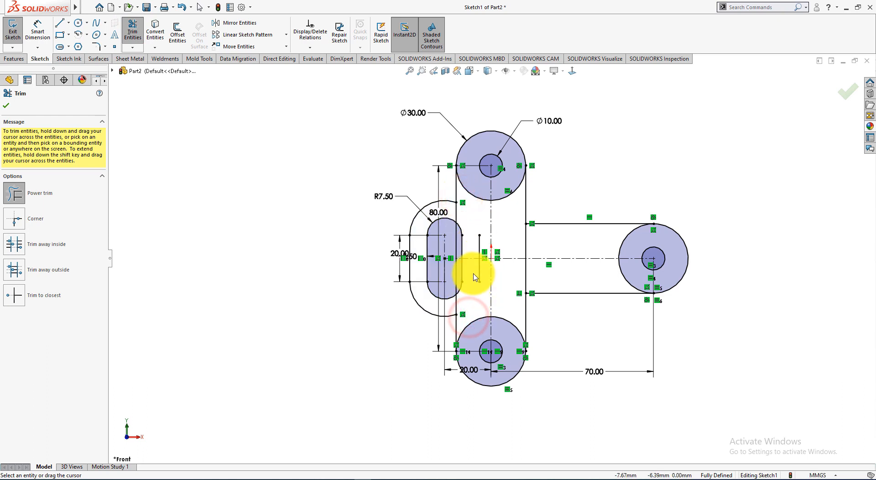
{"action": "mouse_move", "coordinate": [486, 273]}
{"action": "left_mouse_down"}
{"action": "mouse_move", "coordinate": [467, 229]}
{"action": "mouse_move", "coordinate": [463, 299]}
{"action": "left_mouse_up"}
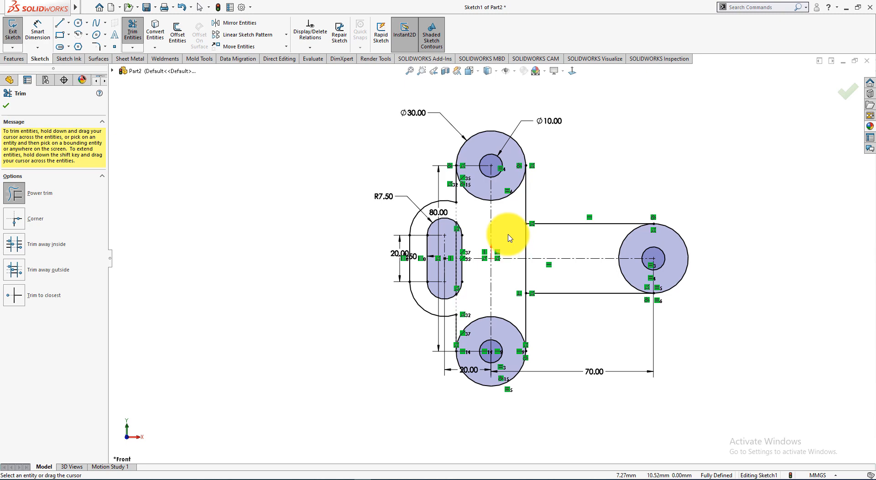
Following the reference drawing, power-trim the inner arcs of the upper and lower 30 mm circles inside the vertical body
{"action": "key", "text": "alt+Tab"}
{"action": "key", "text": "alt+Tab"}
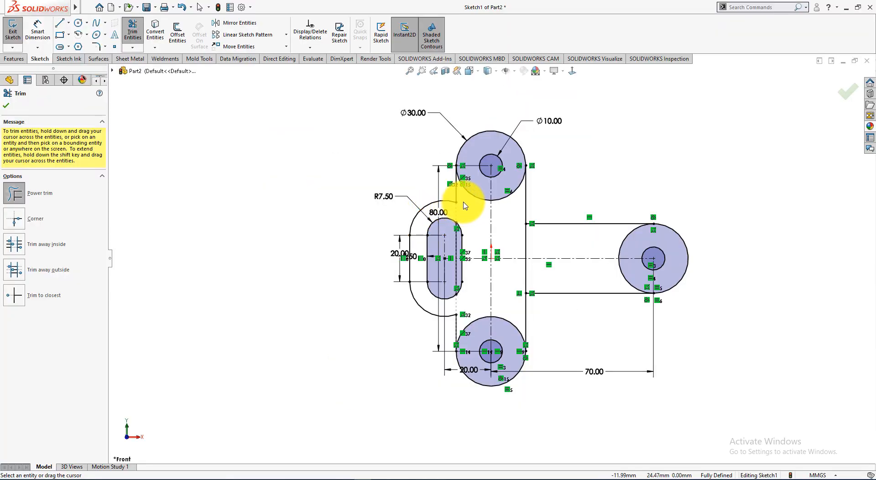
{"action": "key", "text": "alt+Tab"}
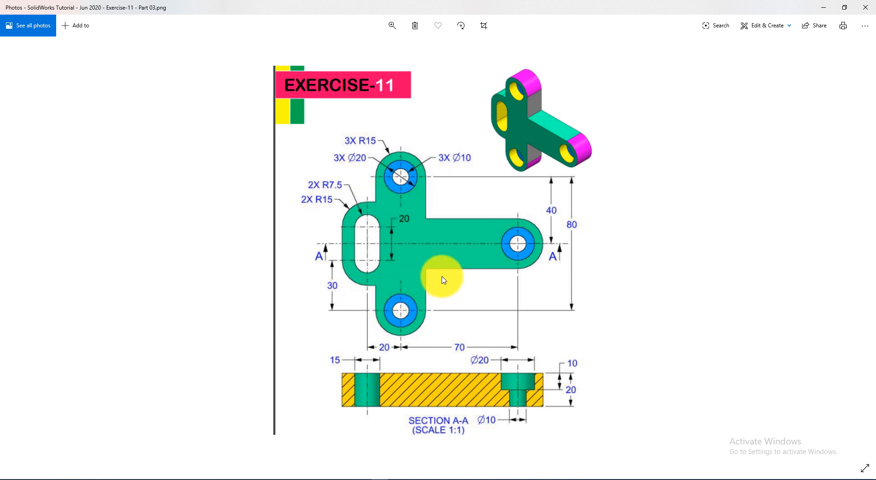
{"action": "key", "text": "alt+Tab"}
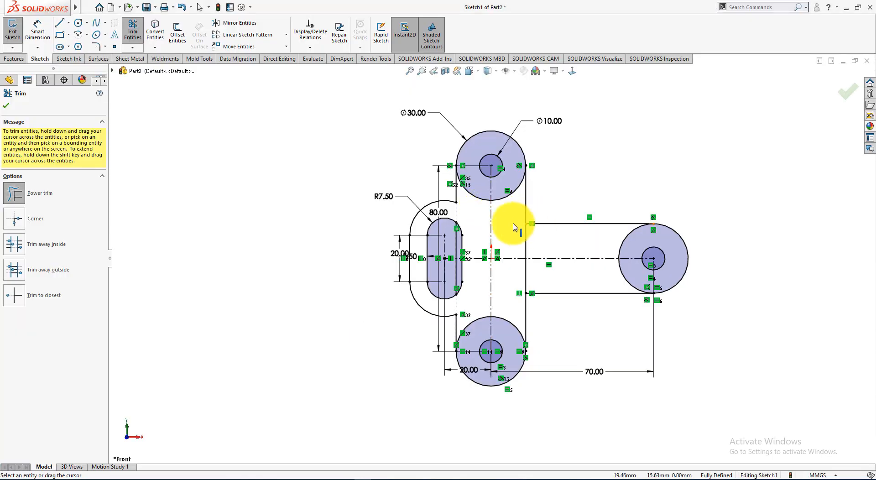
{"action": "left_click_drag", "start_coordinate": [481, 221], "coordinate": [485, 185]}
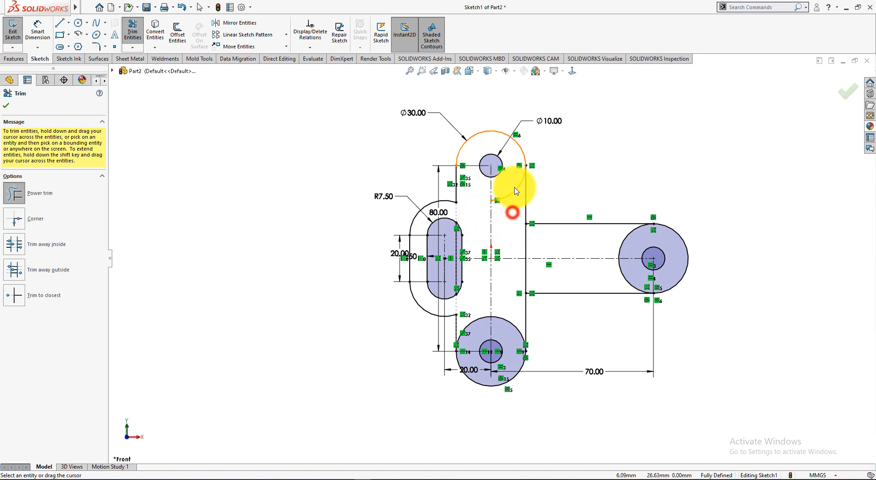
{"action": "mouse_move", "coordinate": [510, 218]}
{"action": "left_mouse_down"}
{"action": "mouse_move", "coordinate": [502, 192]}
{"action": "mouse_move", "coordinate": [506, 301]}
{"action": "left_mouse_up"}
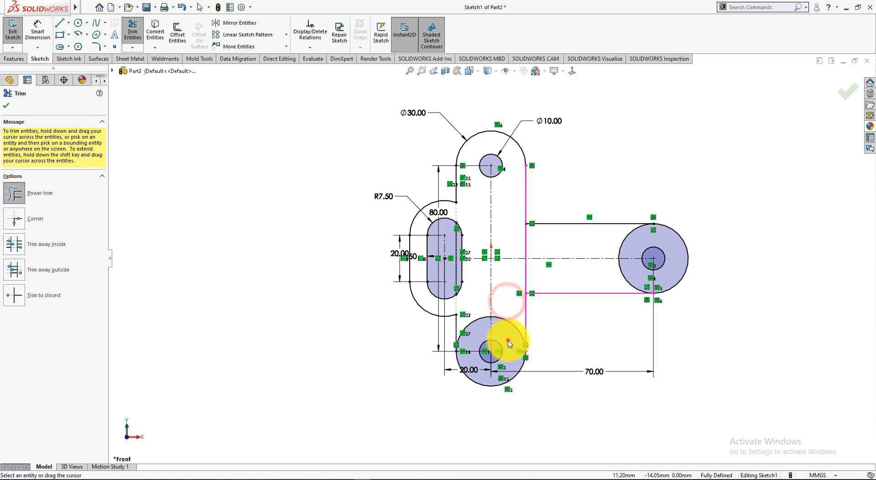
{"action": "left_click_drag", "start_coordinate": [507, 340], "coordinate": [512, 306]}
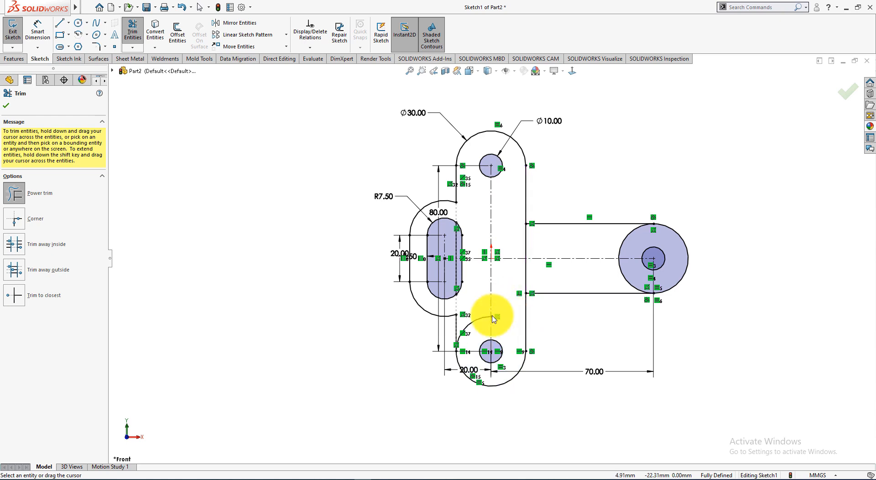
{"action": "mouse_move", "coordinate": [477, 332]}
{"action": "left_mouse_down"}
{"action": "mouse_move", "coordinate": [479, 309]}
{"action": "mouse_move", "coordinate": [481, 332]}
{"action": "left_mouse_up"}
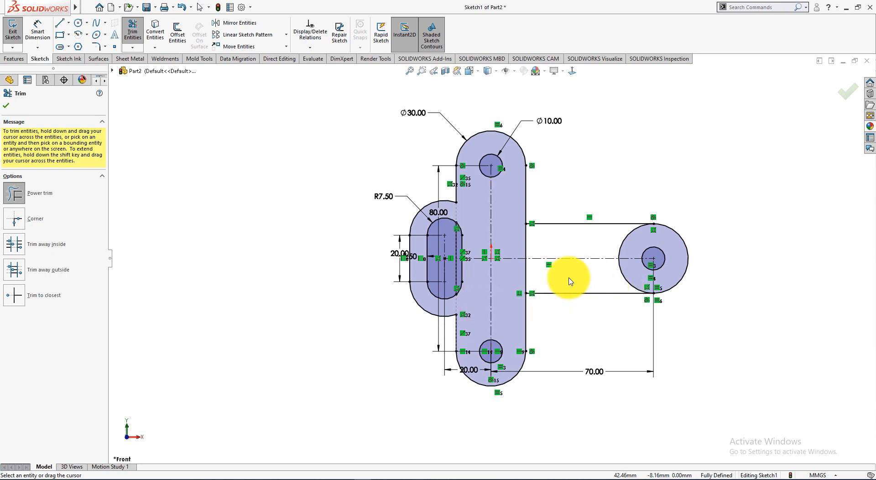
Power-trim the vertical body's right line between the arm's two edges and the inner arc of the arm's end circle
{"action": "left_click_drag", "start_coordinate": [556, 278], "coordinate": [517, 278]}
{"action": "left_click_drag", "start_coordinate": [554, 243], "coordinate": [519, 241]}
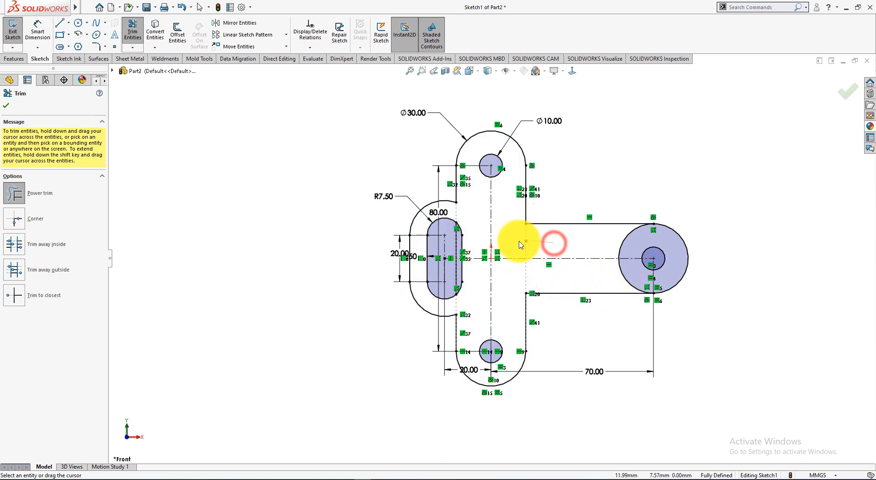
{"action": "mouse_move", "coordinate": [600, 243]}
{"action": "left_mouse_down"}
{"action": "mouse_move", "coordinate": [629, 241]}
{"action": "mouse_move", "coordinate": [593, 293]}
{"action": "mouse_move", "coordinate": [629, 267]}
{"action": "left_mouse_up"}
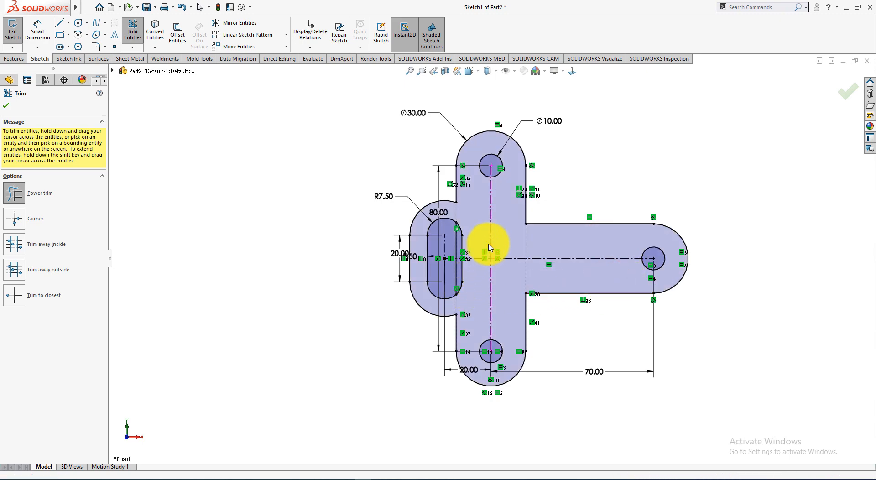
Trim the leftover segment of the body's left vertical line inside the slot and finish trimming
{"action": "scroll", "coordinate": [489, 247], "scroll_direction": "down", "scroll_amount": 3}
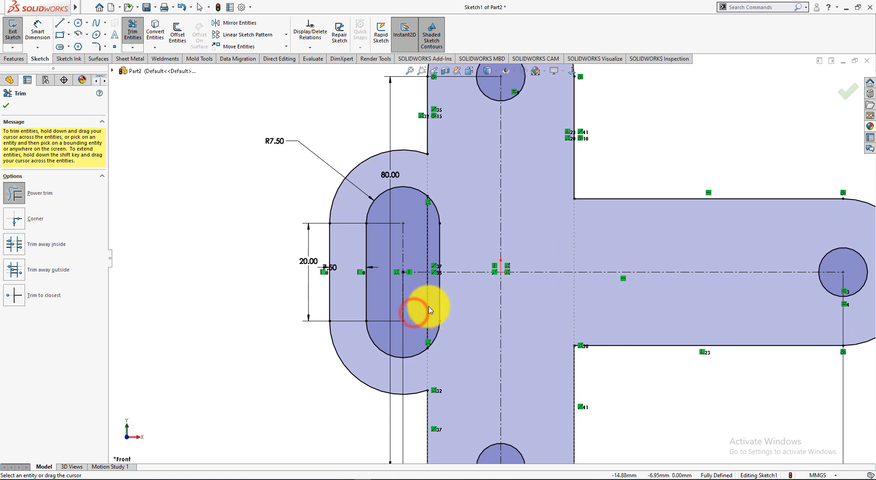
{"action": "mouse_move", "coordinate": [429, 310]}
{"action": "left_mouse_down"}
{"action": "mouse_move", "coordinate": [416, 245]}
{"action": "mouse_move", "coordinate": [434, 248]}
{"action": "left_mouse_up"}
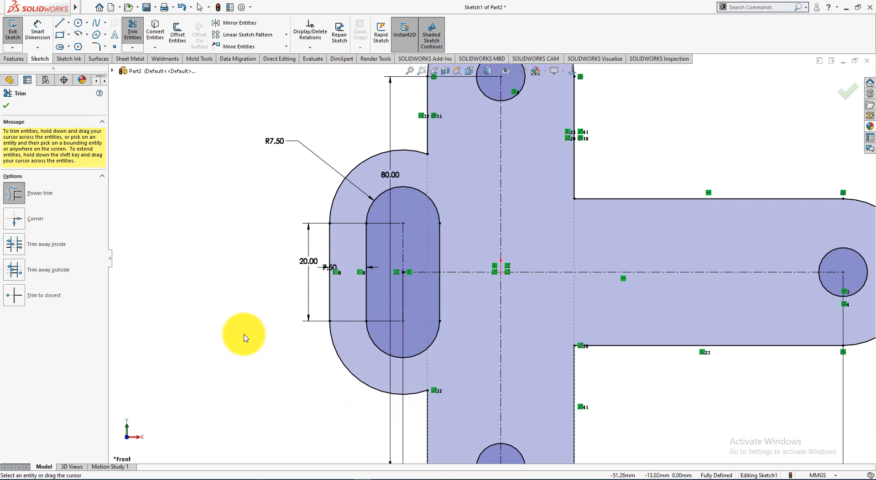
{"action": "left_click", "coordinate": [6, 107]}
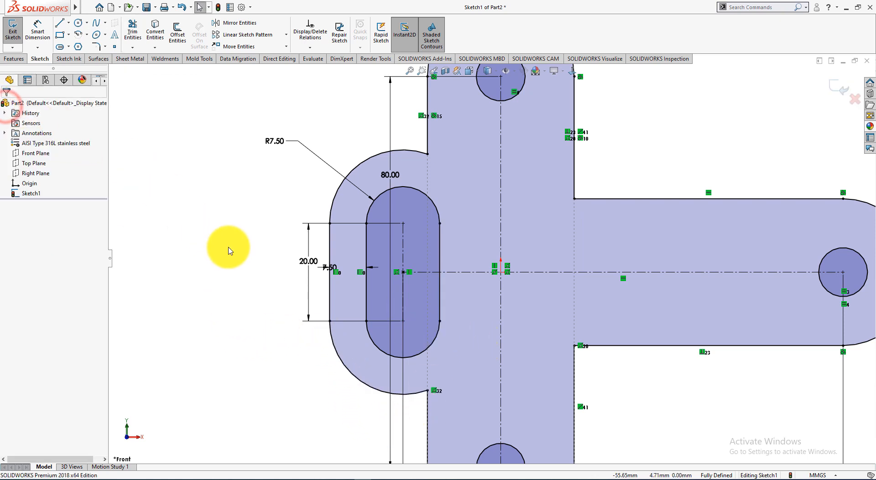
Following the reference drawing, sketch a short horizontal line from the crest of the upper offset arc to the body's left vertical line
{"action": "key", "text": "alt+Tab"}
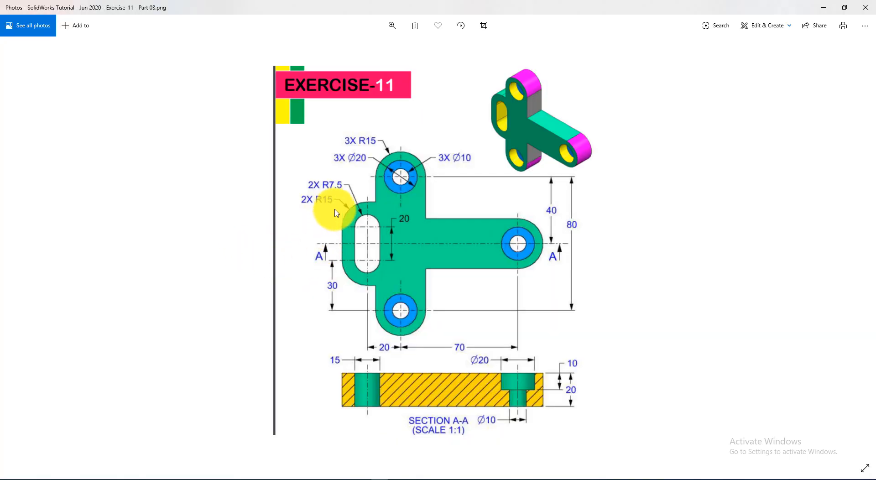
{"action": "key", "text": "alt+Tab"}
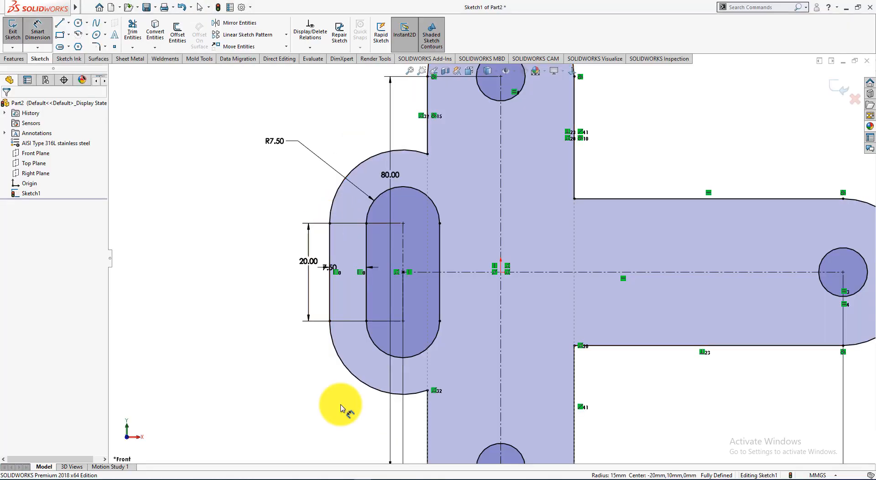
{"action": "key", "text": "alt+Tab"}
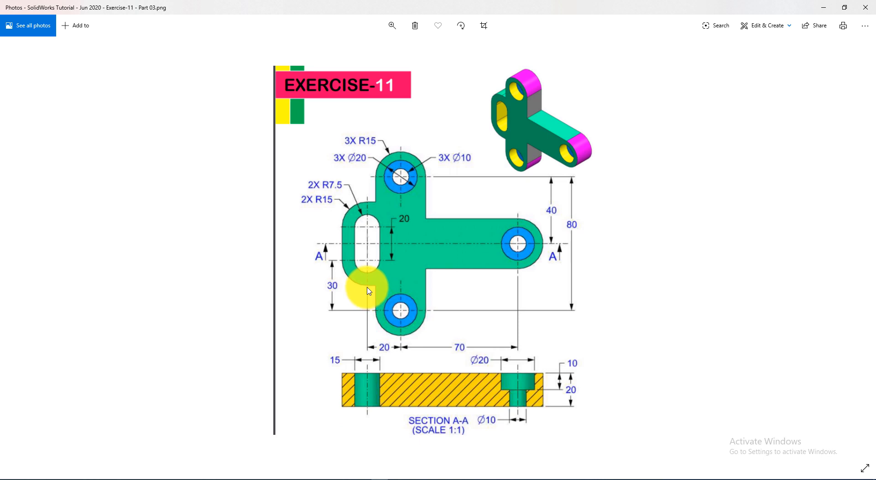
{"action": "key", "text": "alt+Tab"}
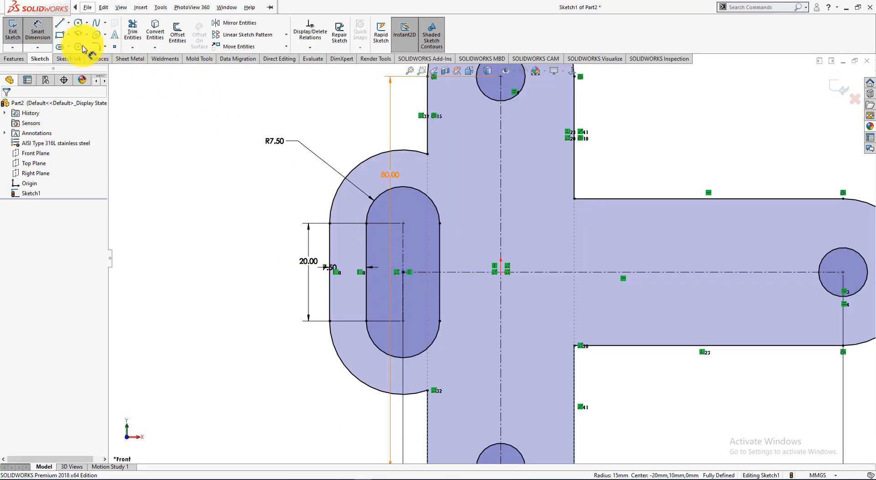
{"action": "left_click", "coordinate": [59, 24]}
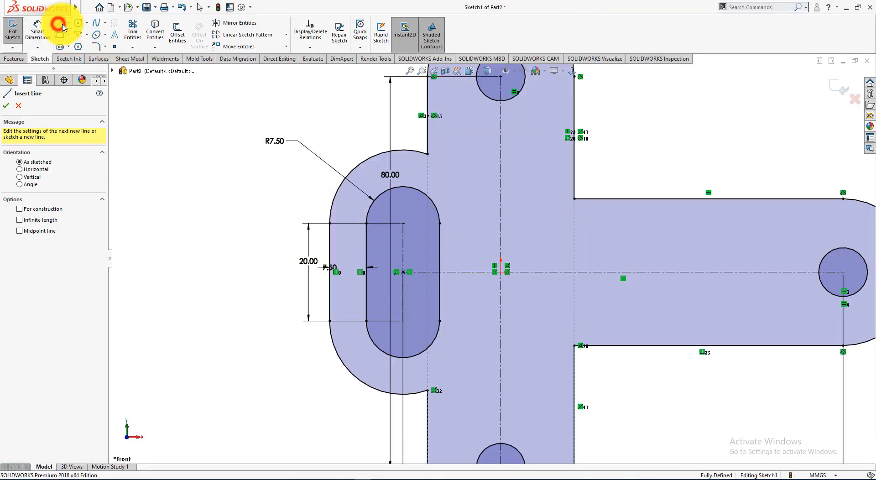
{"action": "left_click", "coordinate": [384, 153]}
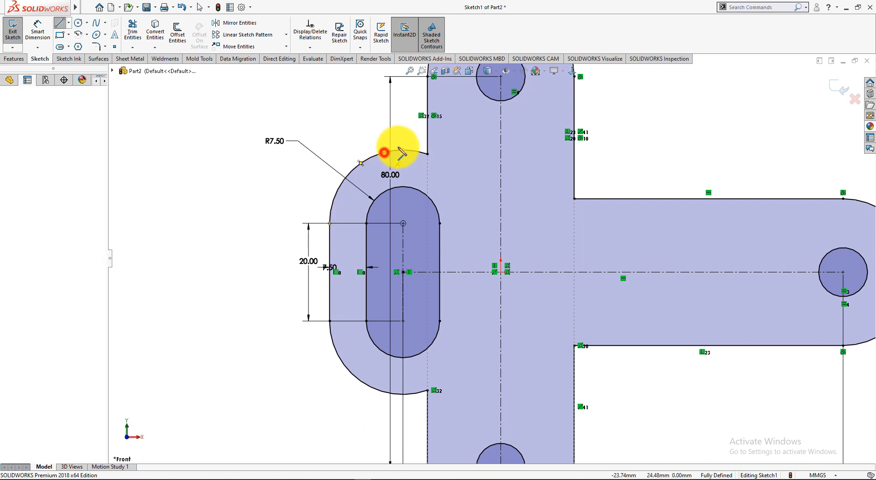
{"action": "left_click", "coordinate": [427, 150]}
{"action": "right_click", "coordinate": [426, 147]}
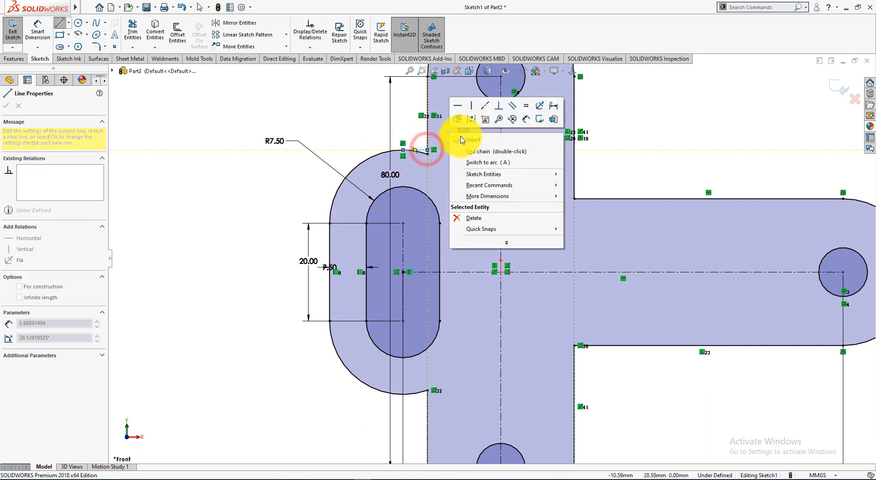
{"action": "left_click", "coordinate": [463, 137]}
{"action": "key", "text": "Escape"}
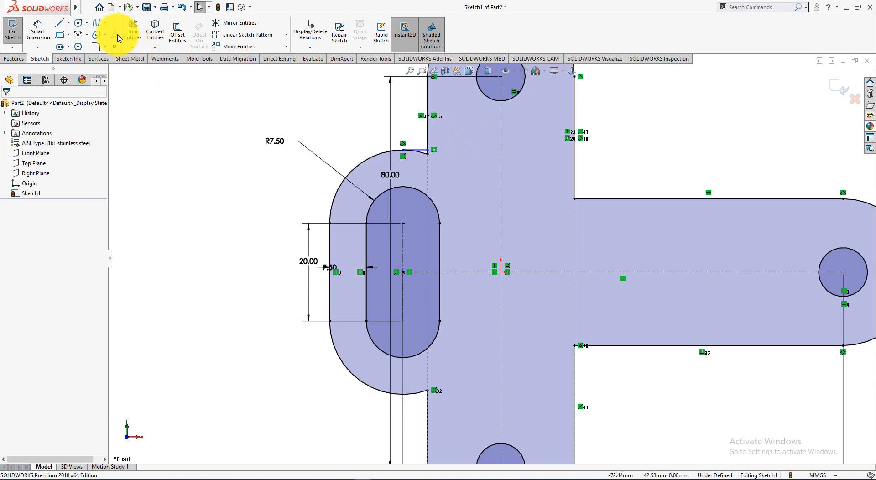
Sketch a horizontal line about 7 mm long from the lower offset arc to the body's left vertical line
{"action": "left_click", "coordinate": [59, 23]}
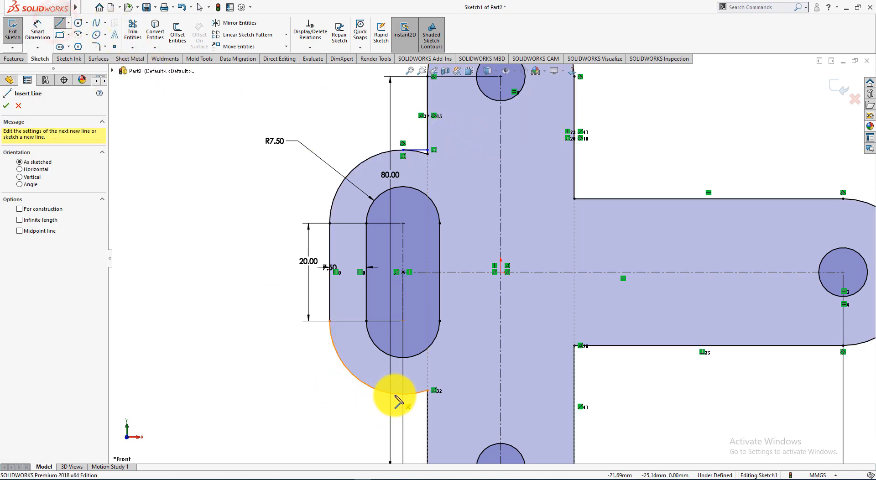
{"action": "left_click", "coordinate": [392, 394]}
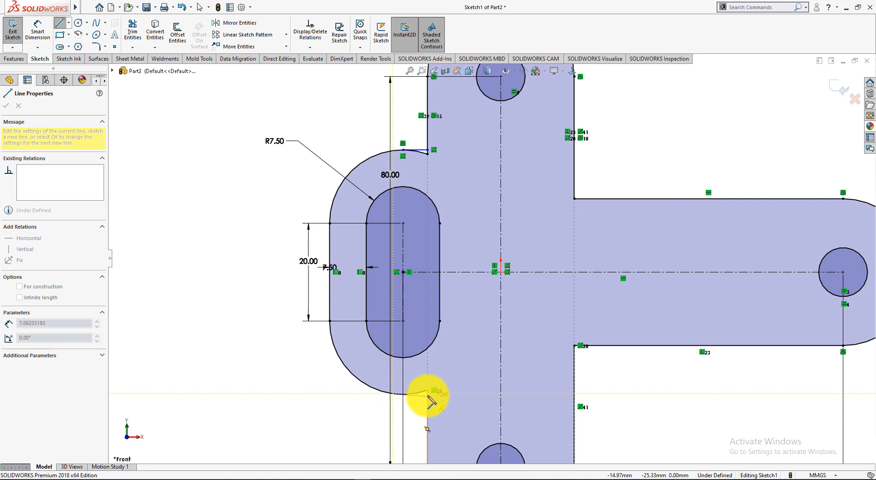
{"action": "left_click", "coordinate": [426, 392]}
{"action": "right_click", "coordinate": [290, 383]}
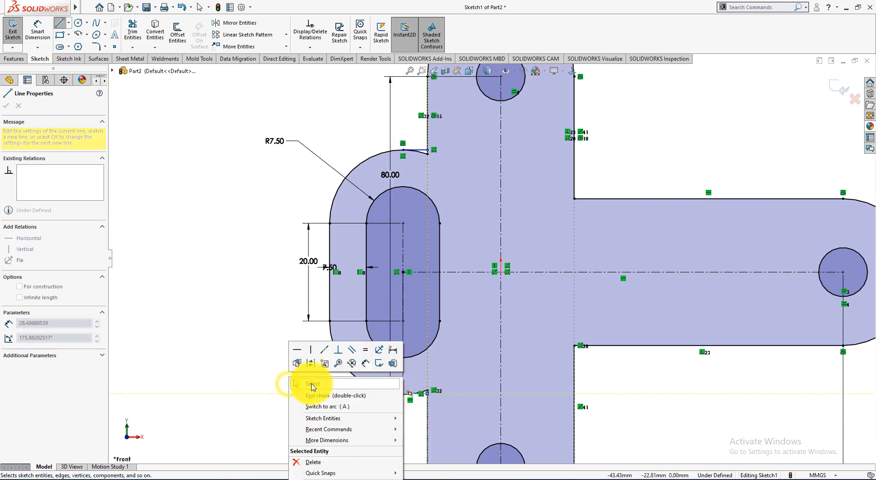
{"action": "left_click", "coordinate": [313, 384]}
{"action": "key", "text": "f"}
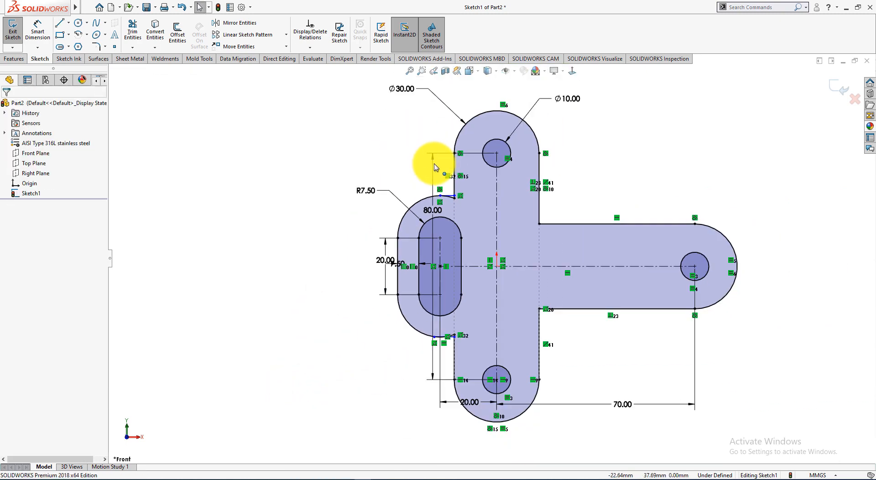
Make the upper short line perpendicular to the body's left vertical line
{"action": "scroll", "coordinate": [462, 196], "scroll_direction": "down", "scroll_amount": 10}
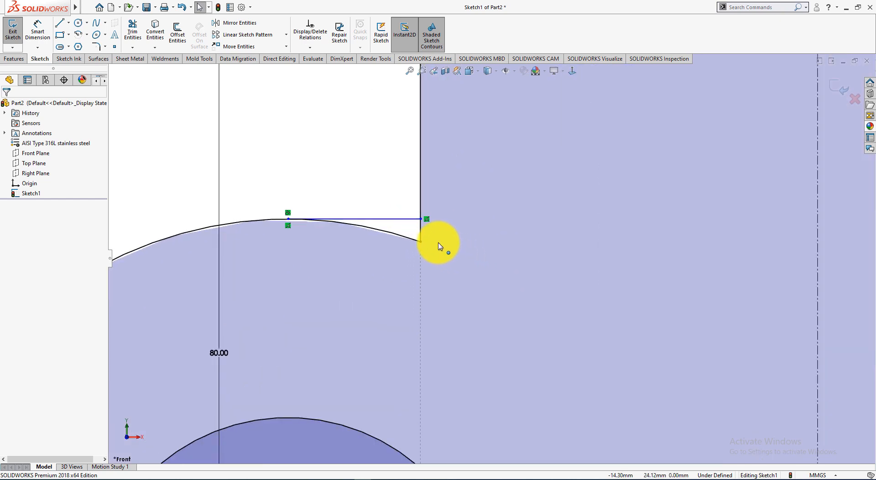
{"action": "left_click", "coordinate": [400, 220]}
{"action": "left_click", "coordinate": [420, 204], "text": "ctrl"}
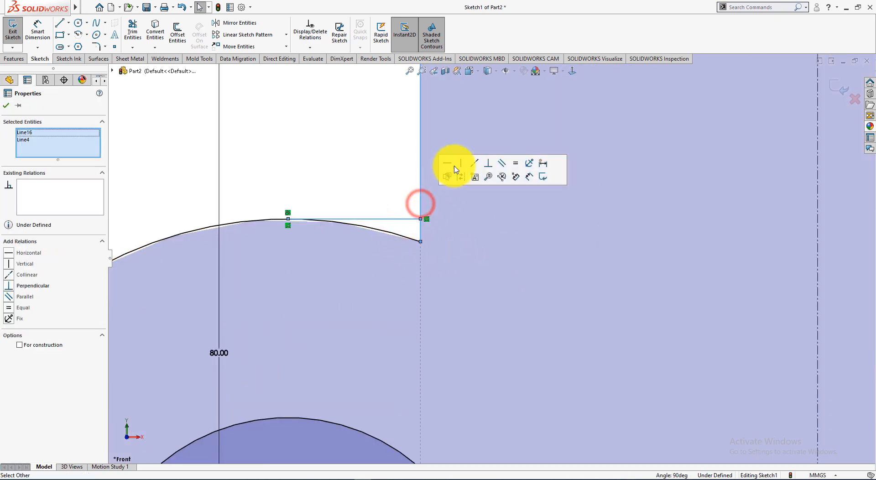
{"action": "left_click", "coordinate": [487, 164]}
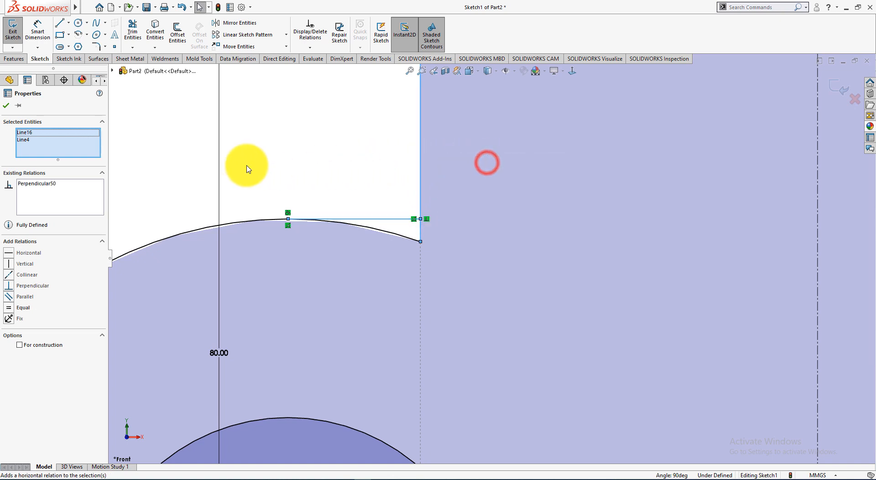
{"action": "left_click", "coordinate": [6, 106]}
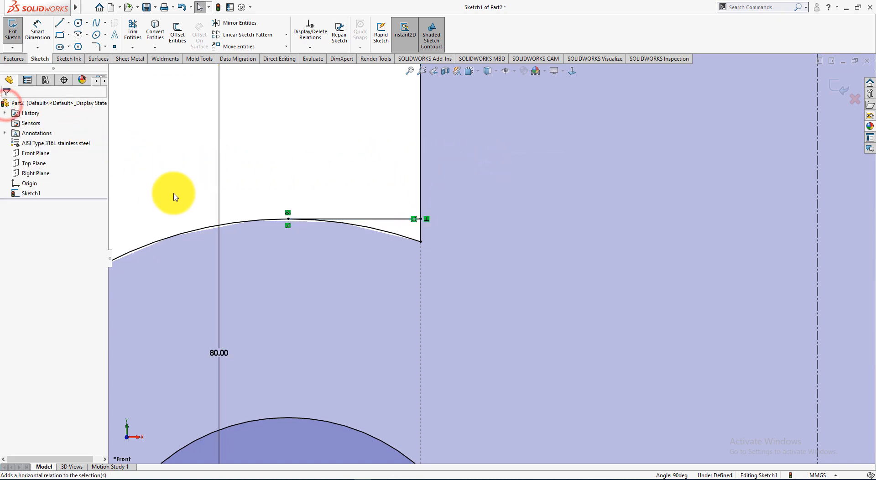
Make the lower short line perpendicular to the body's left vertical line
{"action": "scroll", "coordinate": [211, 184], "scroll_direction": "down", "scroll_amount": 3}
{"action": "scroll", "coordinate": [471, 336], "scroll_direction": "up", "scroll_amount": 4}
{"action": "scroll", "coordinate": [471, 338], "scroll_direction": "up", "scroll_amount": 8}
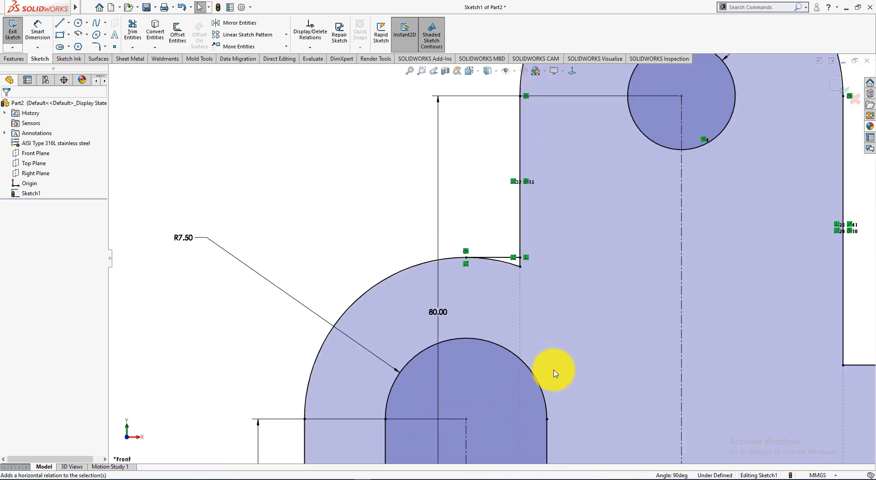
{"action": "scroll", "coordinate": [514, 349], "scroll_direction": "down", "scroll_amount": 10}
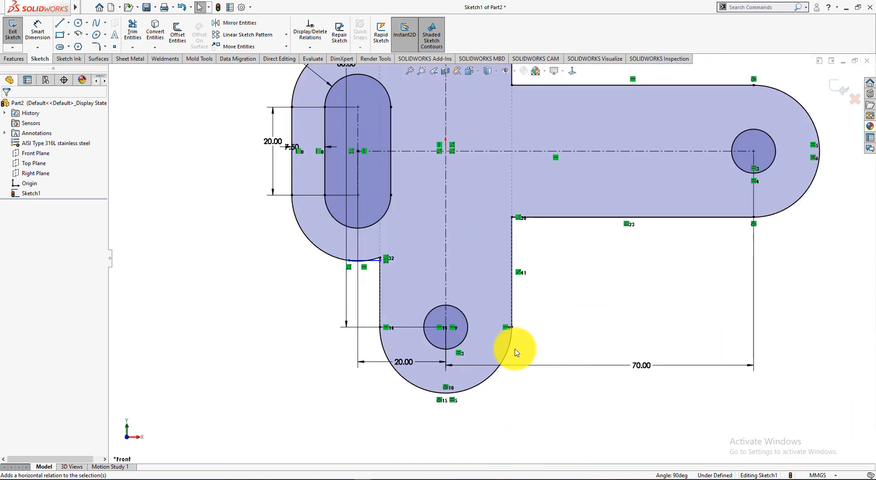
{"action": "scroll", "coordinate": [429, 221], "scroll_direction": "down", "scroll_amount": 2}
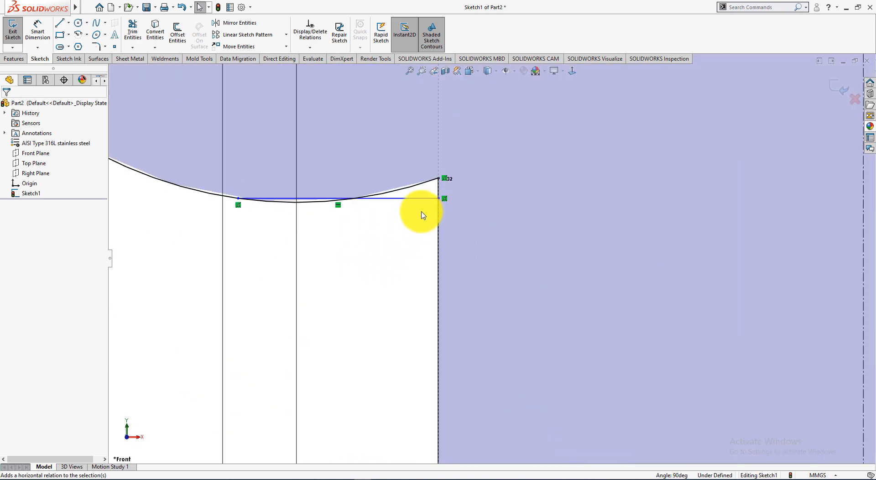
{"action": "left_click", "coordinate": [410, 199]}
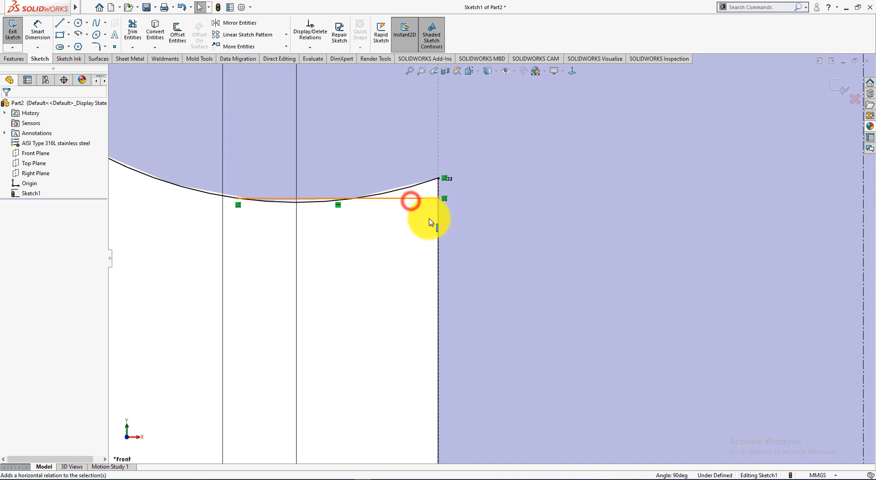
{"action": "left_click", "coordinate": [436, 215]}
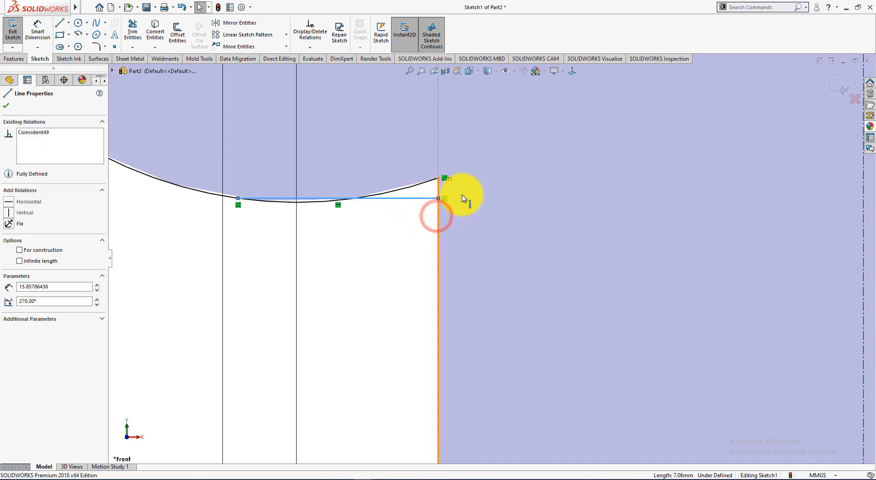
{"action": "left_click", "coordinate": [505, 176]}
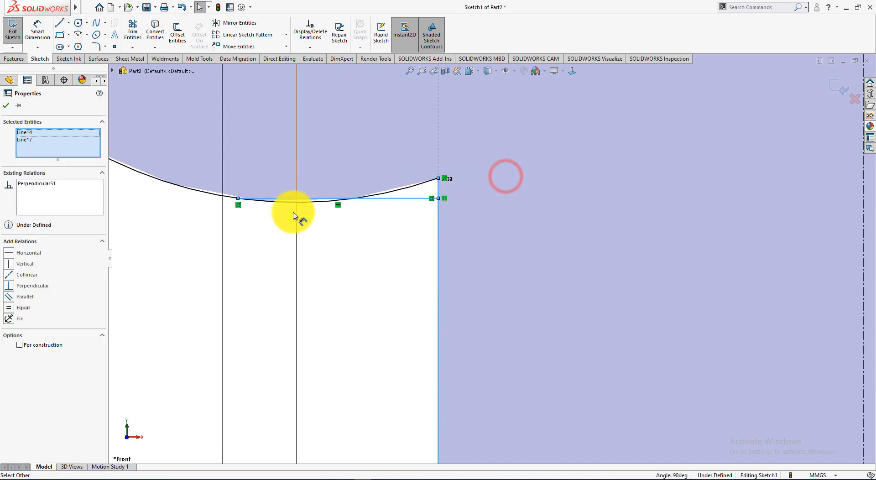
{"action": "left_click", "coordinate": [172, 184]}
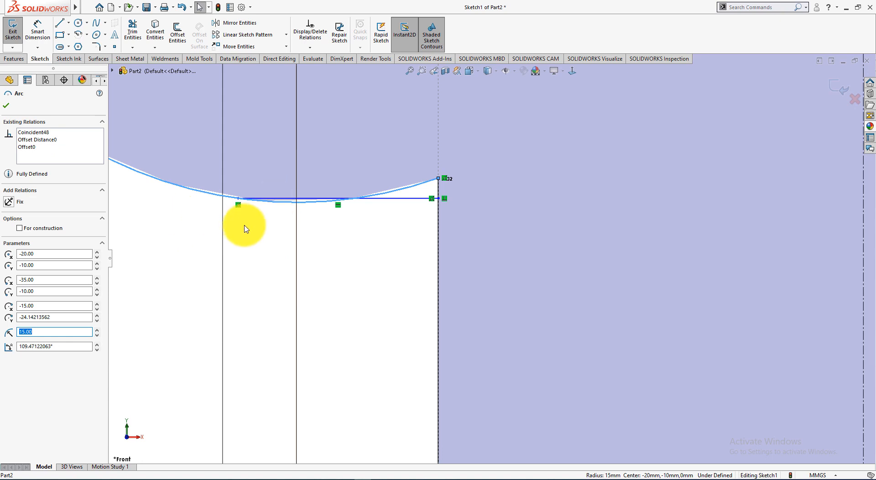
Make the lower short horizontal line tangent to the slot's lower offset arc
{"action": "left_click", "coordinate": [375, 199], "text": "ctrl"}
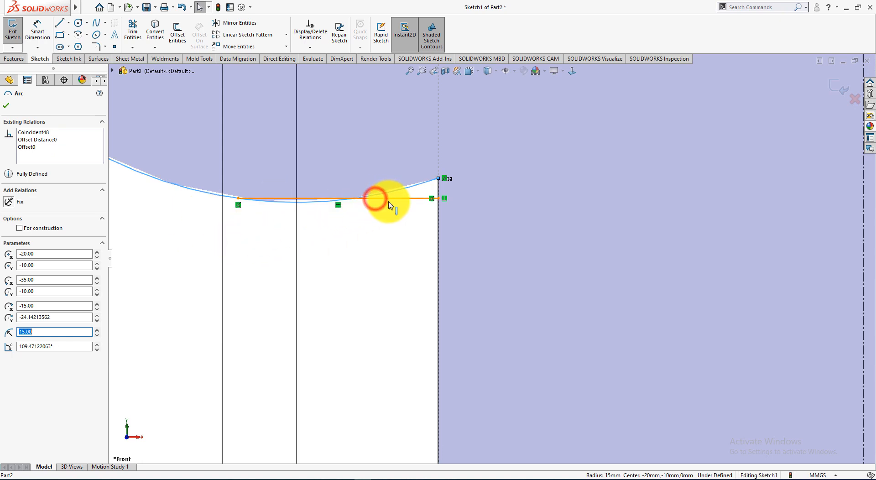
{"action": "left_click", "coordinate": [401, 160]}
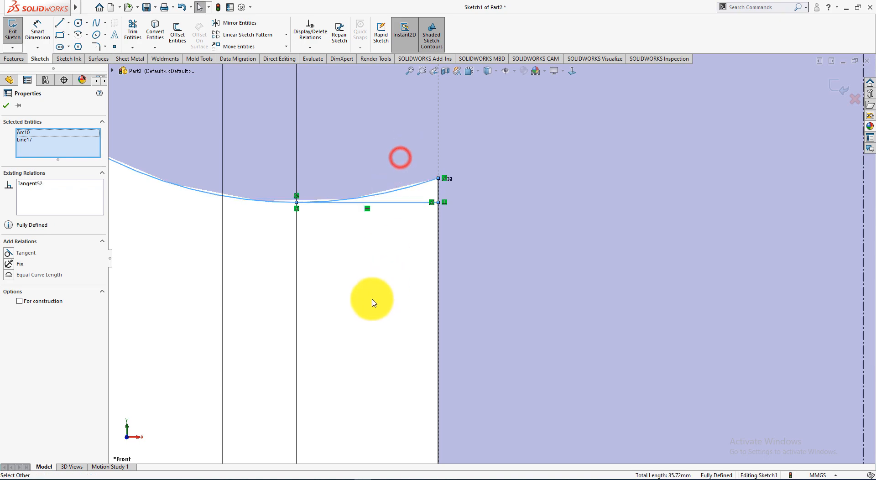
{"action": "left_click", "coordinate": [368, 294]}
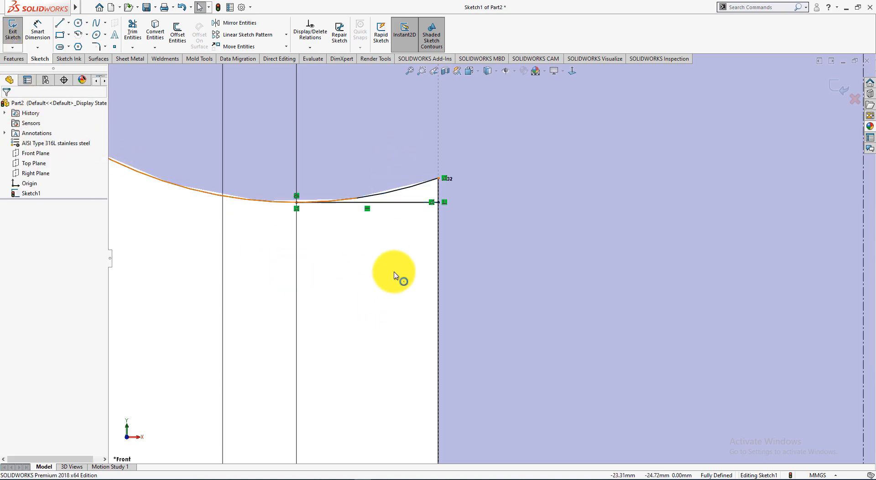
Trim away the upper offset arc's excess end and the short vertical stub beneath the upper short line
{"action": "scroll", "coordinate": [401, 274], "scroll_direction": "down", "scroll_amount": 1}
{"action": "scroll", "coordinate": [422, 268], "scroll_direction": "up", "scroll_amount": 8}
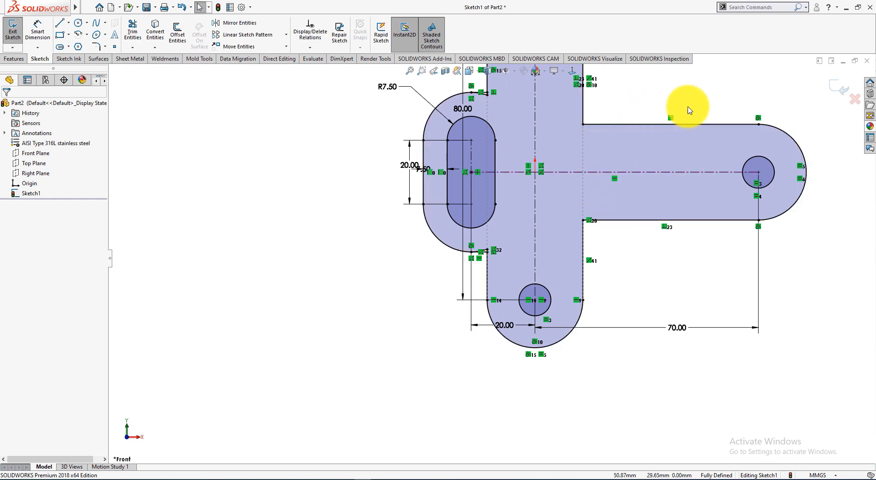
{"action": "scroll", "coordinate": [669, 111], "scroll_direction": "up", "scroll_amount": 5}
{"action": "scroll", "coordinate": [559, 182], "scroll_direction": "down", "scroll_amount": 5}
{"action": "scroll", "coordinate": [475, 250], "scroll_direction": "down", "scroll_amount": 1}
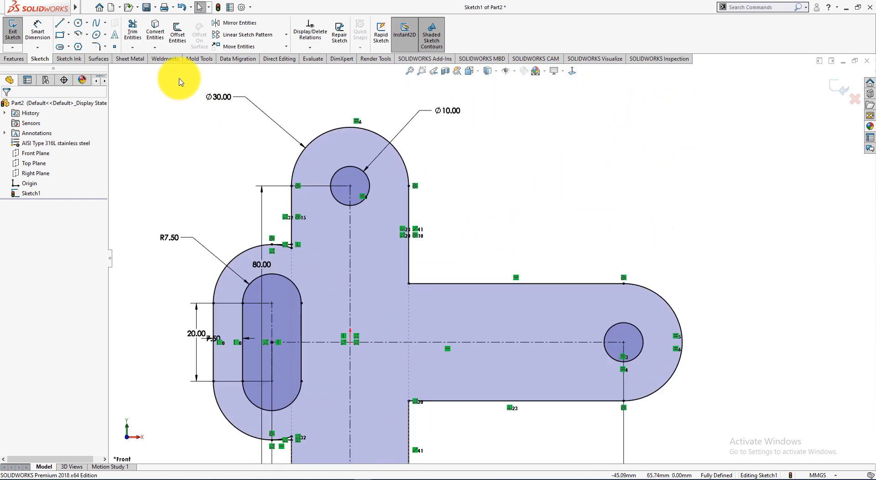
{"action": "left_click", "coordinate": [133, 32]}
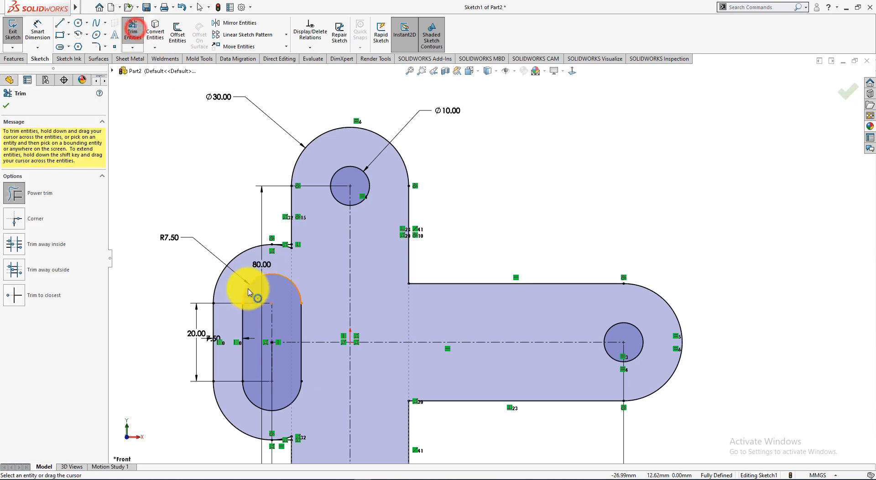
{"action": "scroll", "coordinate": [292, 251], "scroll_direction": "down", "scroll_amount": 3}
{"action": "scroll", "coordinate": [327, 258], "scroll_direction": "down", "scroll_amount": 6}
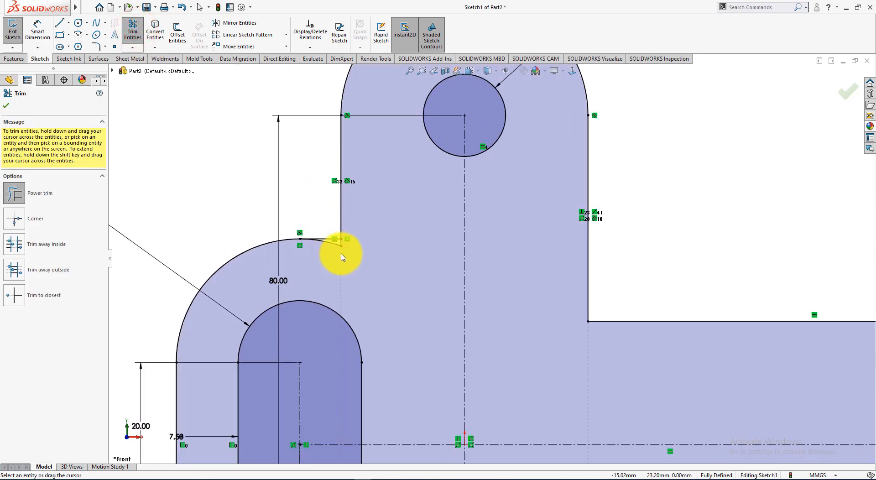
{"action": "mouse_move", "coordinate": [421, 227]}
{"action": "left_mouse_down"}
{"action": "mouse_move", "coordinate": [348, 231]}
{"action": "mouse_move", "coordinate": [356, 242]}
{"action": "left_mouse_up"}
Trim away the lower offset arc's excess end and the short vertical stub above the lower short line
{"action": "scroll", "coordinate": [471, 300], "scroll_direction": "up", "scroll_amount": 3}
{"action": "scroll", "coordinate": [533, 362], "scroll_direction": "up", "scroll_amount": 5}
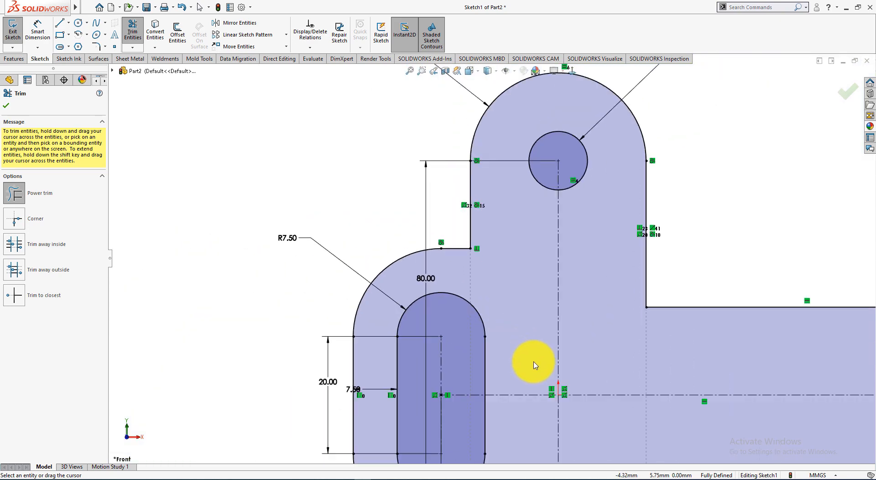
{"action": "scroll", "coordinate": [504, 349], "scroll_direction": "down", "scroll_amount": 6}
{"action": "scroll", "coordinate": [435, 227], "scroll_direction": "down", "scroll_amount": 5}
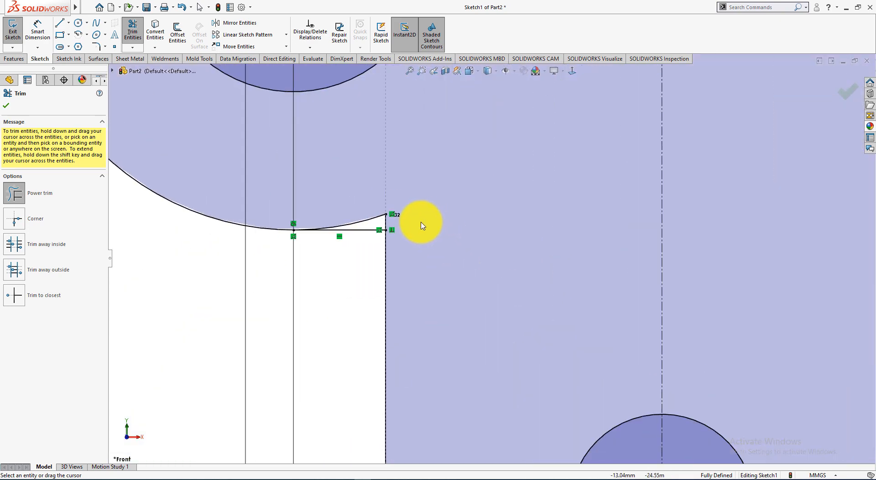
{"action": "scroll", "coordinate": [324, 316], "scroll_direction": "up", "scroll_amount": 8}
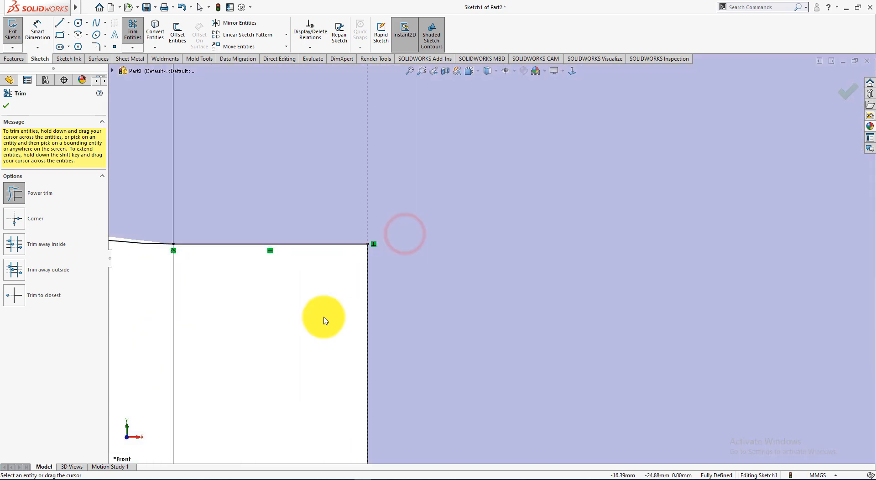
{"action": "scroll", "coordinate": [622, 332], "scroll_direction": "up", "scroll_amount": 6}
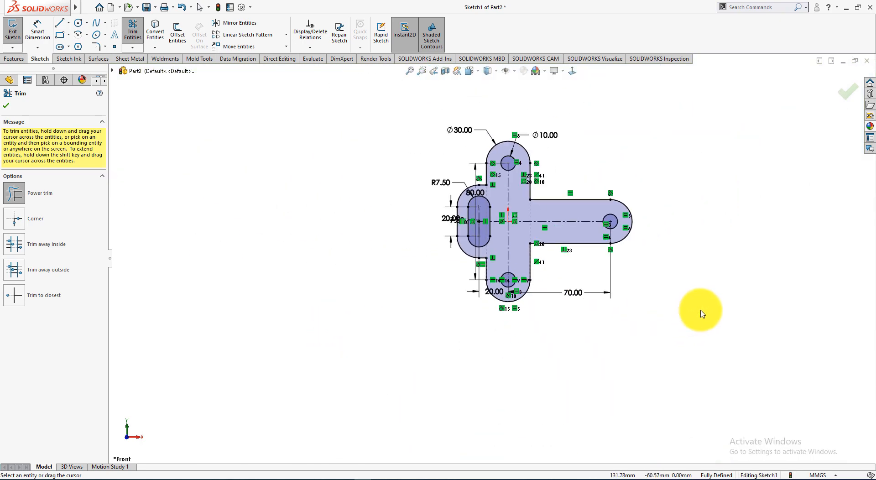
{"action": "scroll", "coordinate": [699, 307], "scroll_direction": "down", "scroll_amount": 1}
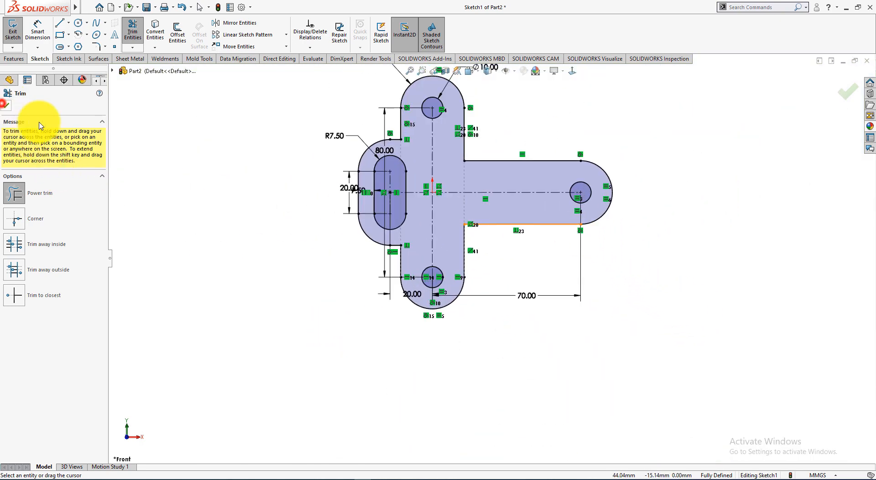
{"action": "left_click", "coordinate": [6, 105]}
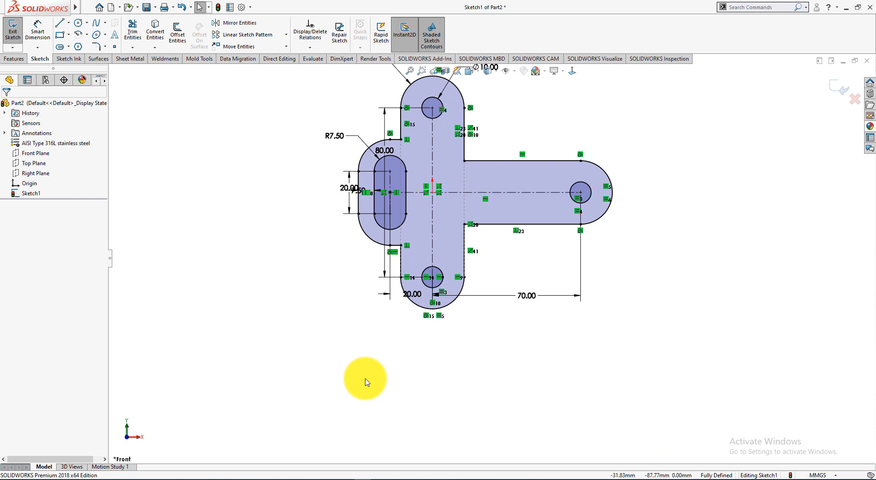
Following the reference drawing's section view, extrude the bracket profile as a blind boss 20 mm deep
{"action": "key", "text": "alt+Tab"}
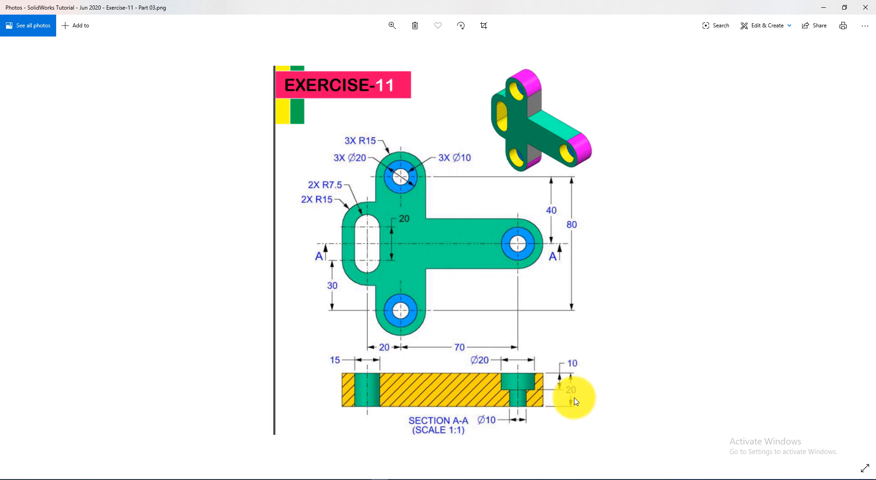
{"action": "key", "text": "alt+Tab"}
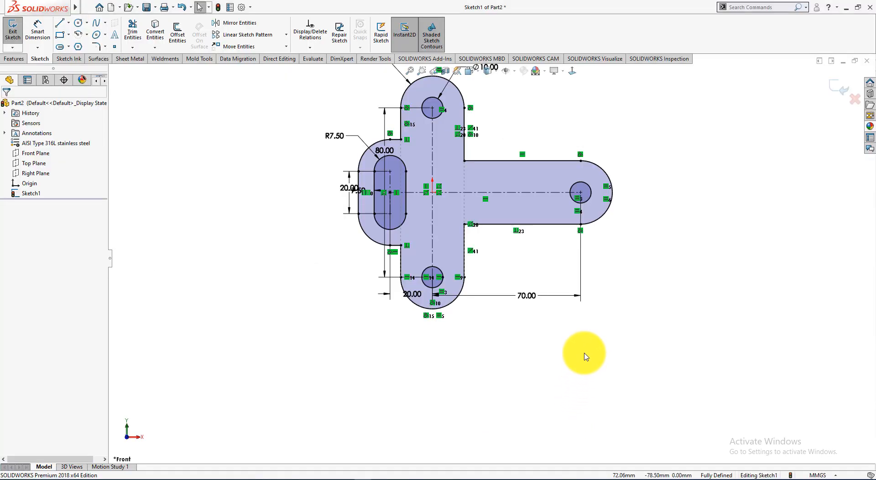
{"action": "left_click", "coordinate": [13, 59]}
{"action": "left_click", "coordinate": [17, 37]}
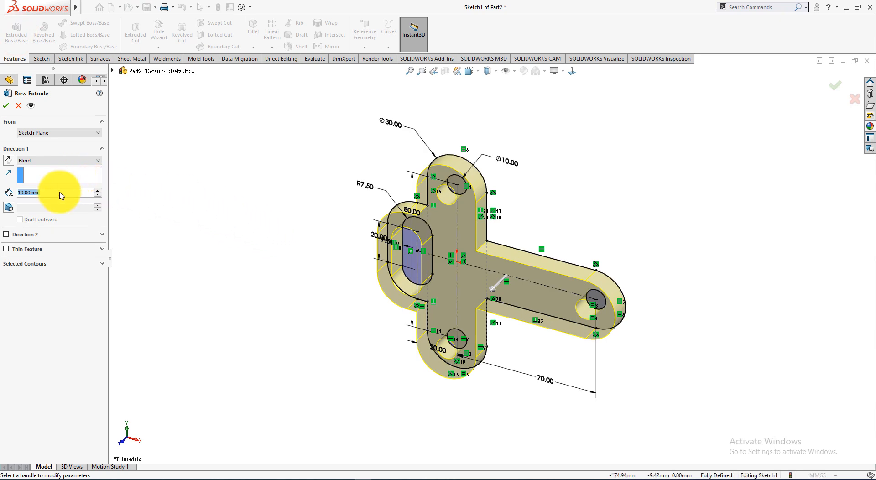
{"action": "type", "text": "20"}
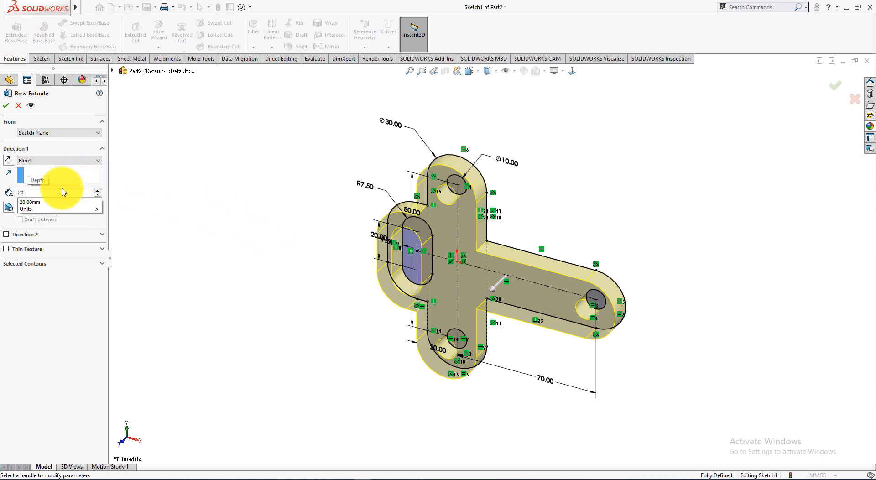
{"action": "key", "text": "Return"}
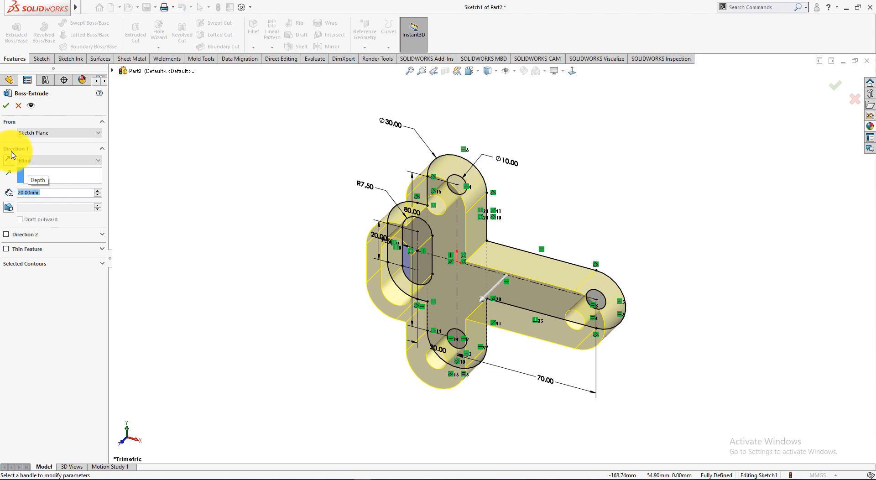
{"action": "left_click", "coordinate": [7, 105]}
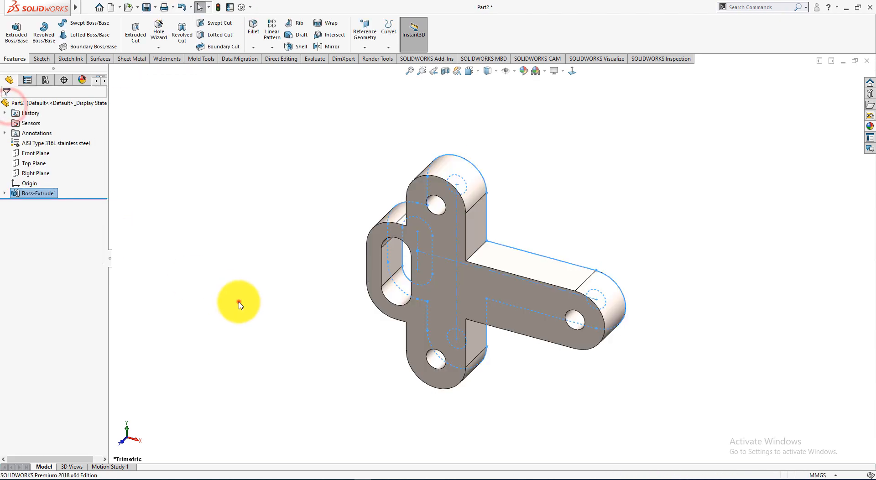
{"action": "left_click", "coordinate": [238, 301]}
After checking the reference drawing, start a sketch on the bracket's front face and view it straight on
{"action": "key", "text": "alt+Tab"}
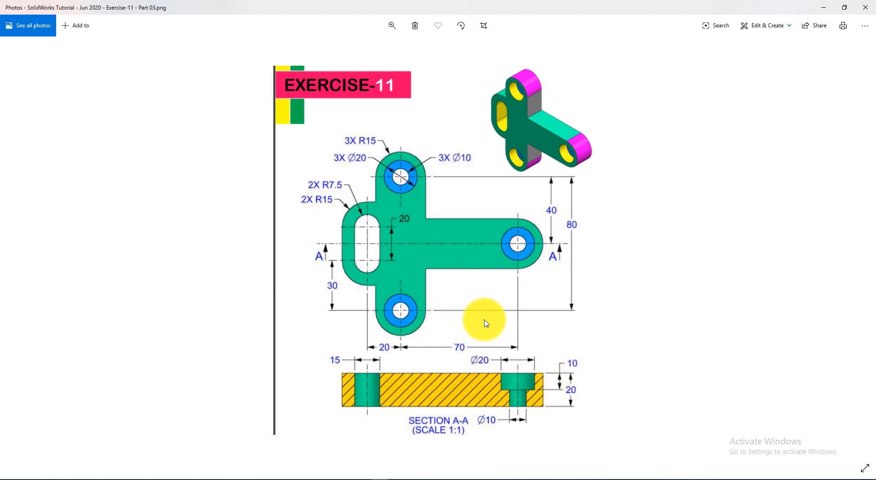
{"action": "key", "text": "alt+Tab"}
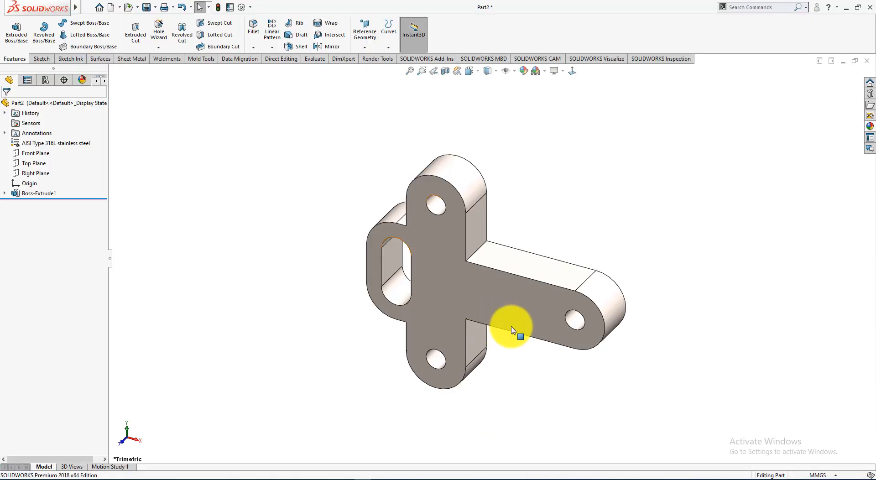
{"action": "left_click", "coordinate": [485, 310]}
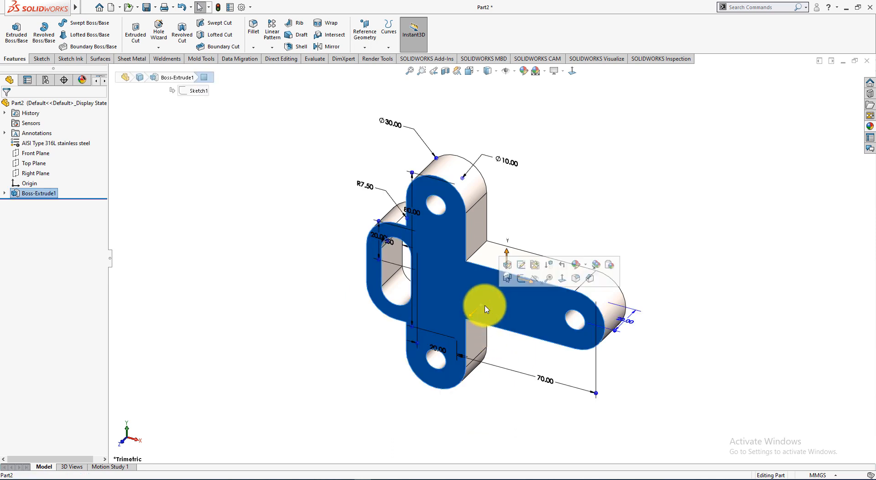
{"action": "left_click", "coordinate": [518, 279]}
{"action": "key", "text": "ctrl+8"}
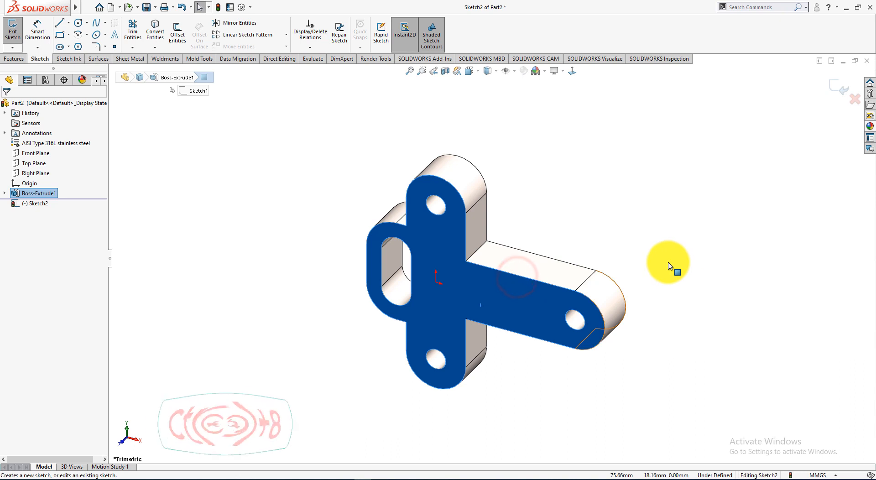
{"action": "left_click", "coordinate": [621, 328]}
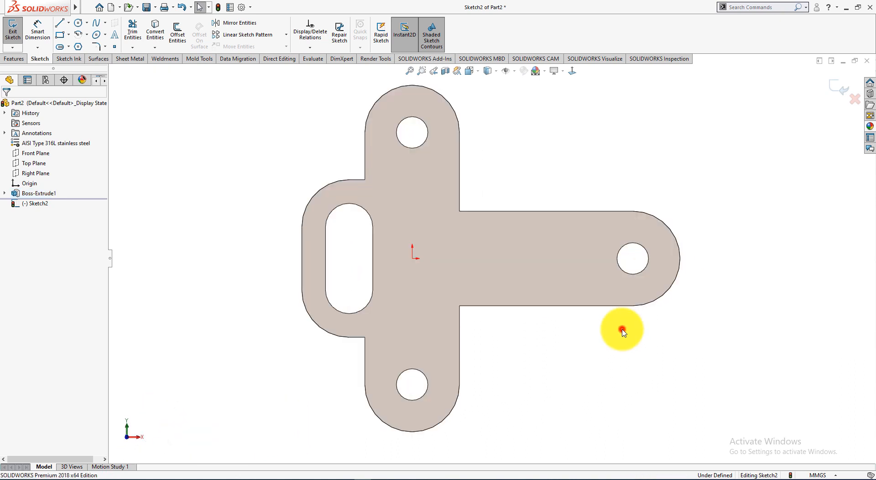
Convert the edges of the three 10 mm holes into sketch circles on the front face
{"action": "left_click", "coordinate": [632, 270]}
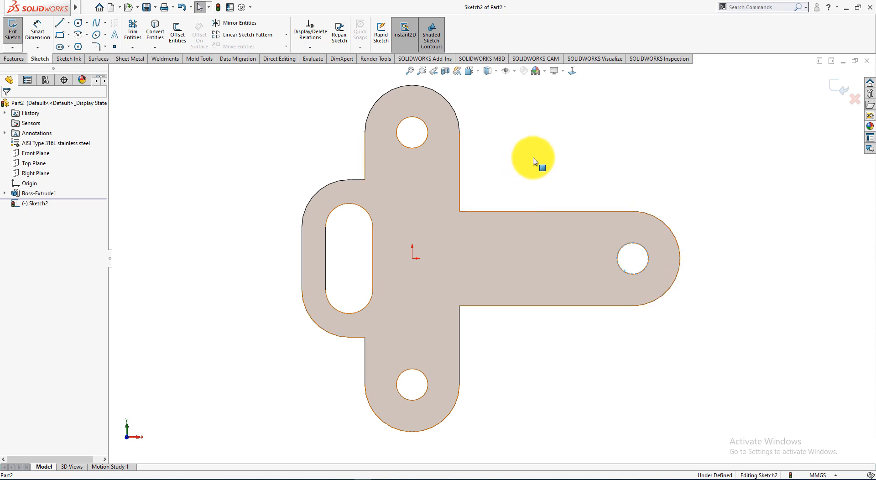
{"action": "key", "text": "ctrl+shift+z"}
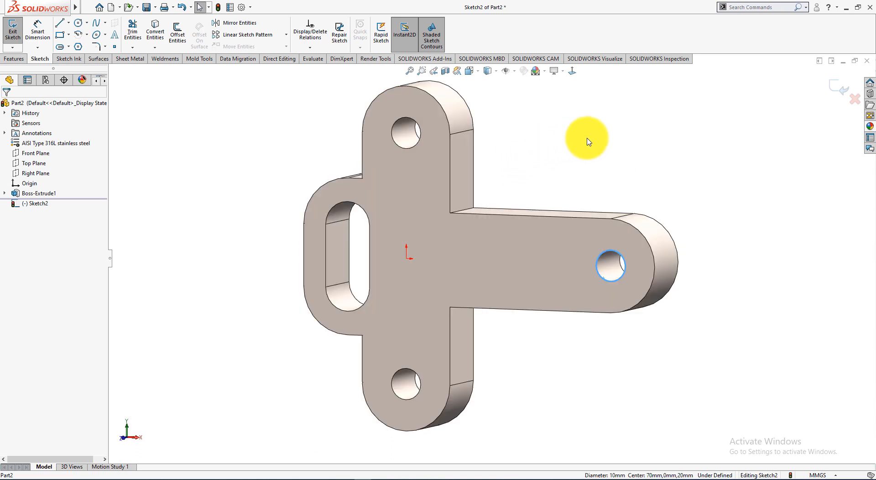
{"action": "left_click", "coordinate": [392, 140]}
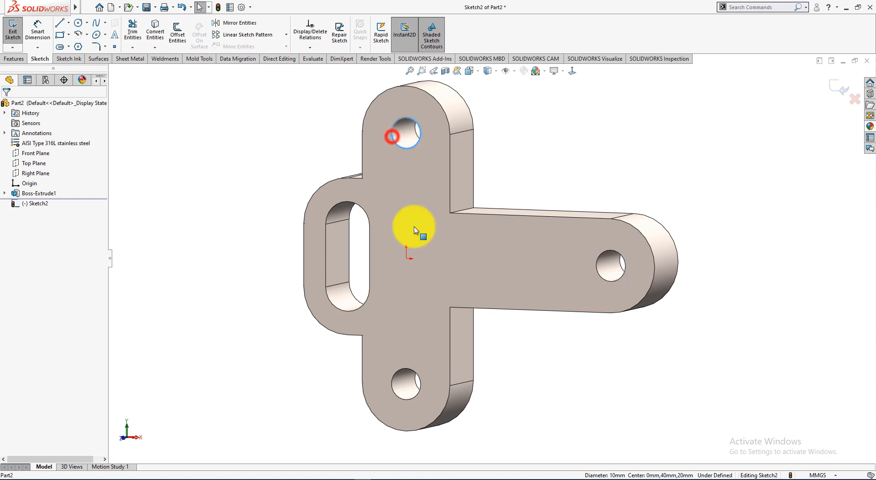
{"action": "left_click", "coordinate": [394, 390]}
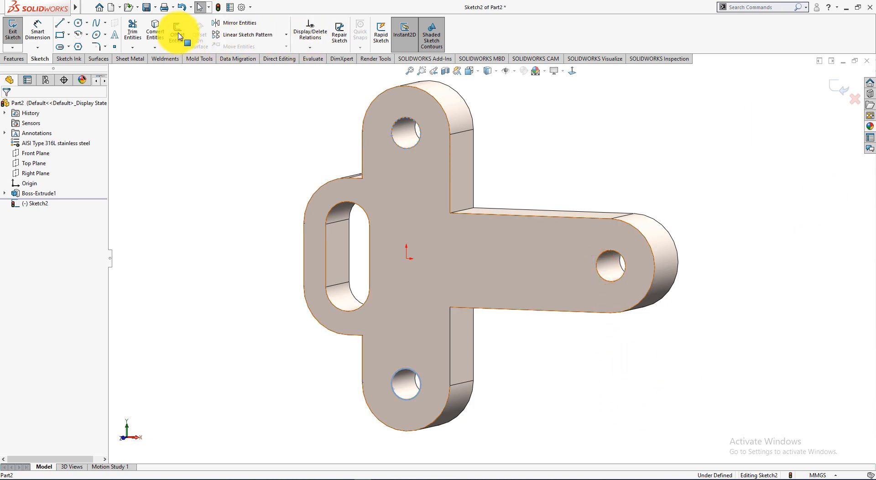
{"action": "left_click", "coordinate": [156, 28]}
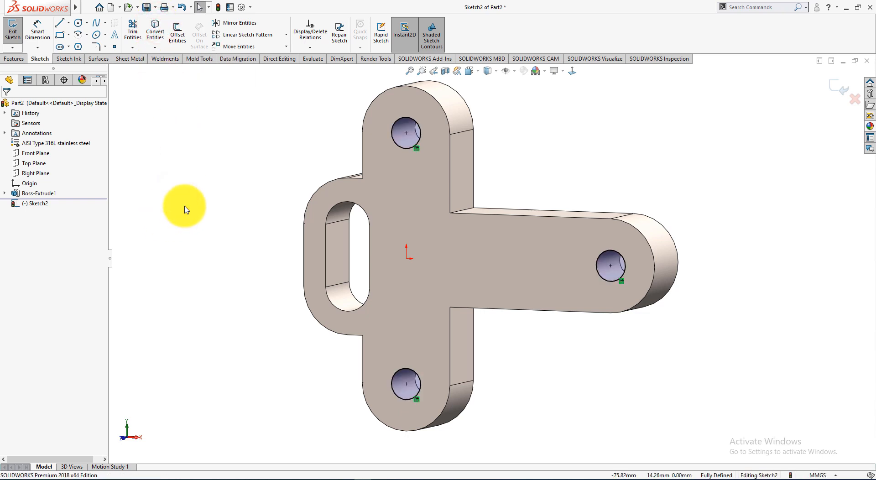
{"action": "key", "text": "ctrl+8"}
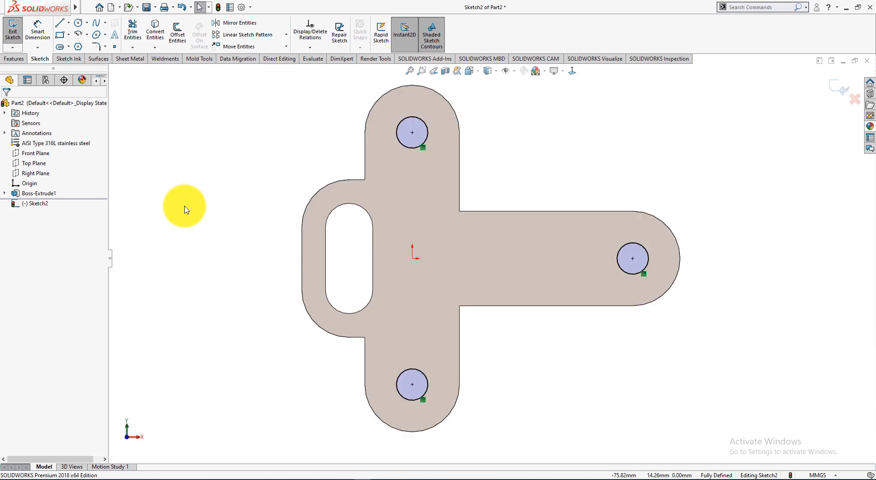
Sketch circles concentric with the upper, right and lower holes, with radii of about 9.2, 8.6 and 8.1 mm respectively
{"action": "left_click", "coordinate": [79, 22]}
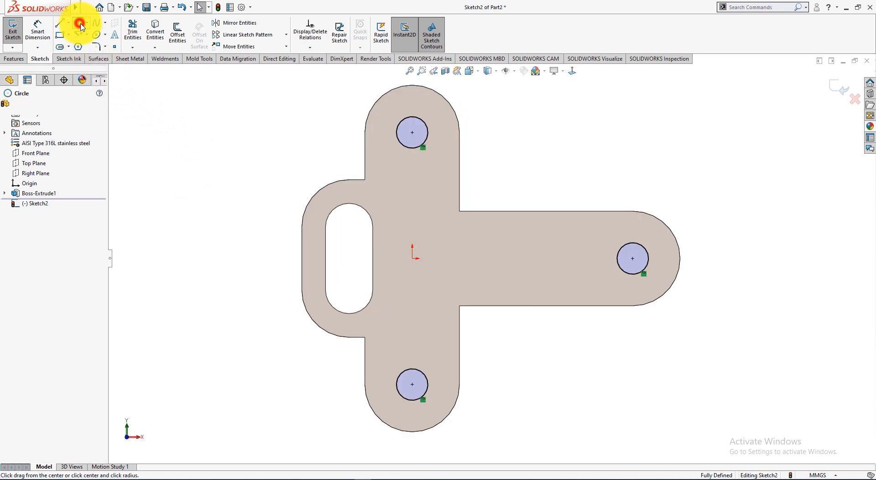
{"action": "left_click", "coordinate": [422, 159]}
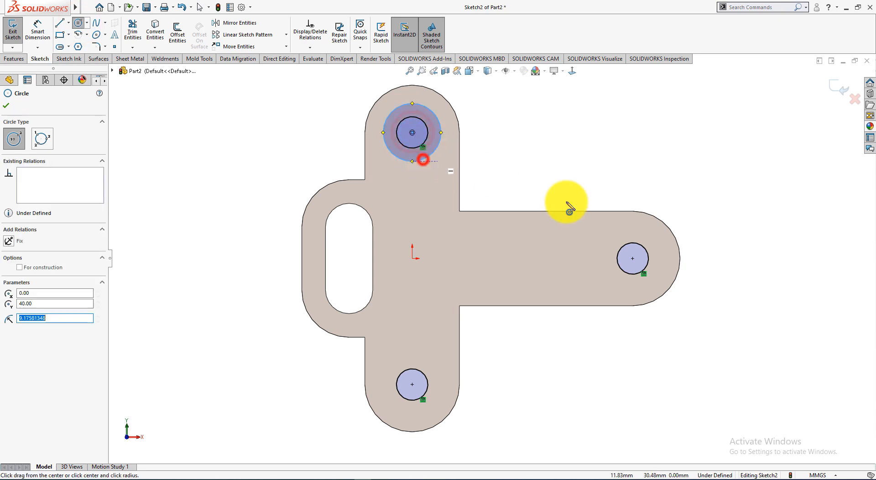
{"action": "left_click", "coordinate": [632, 258]}
{"action": "left_click", "coordinate": [633, 287]}
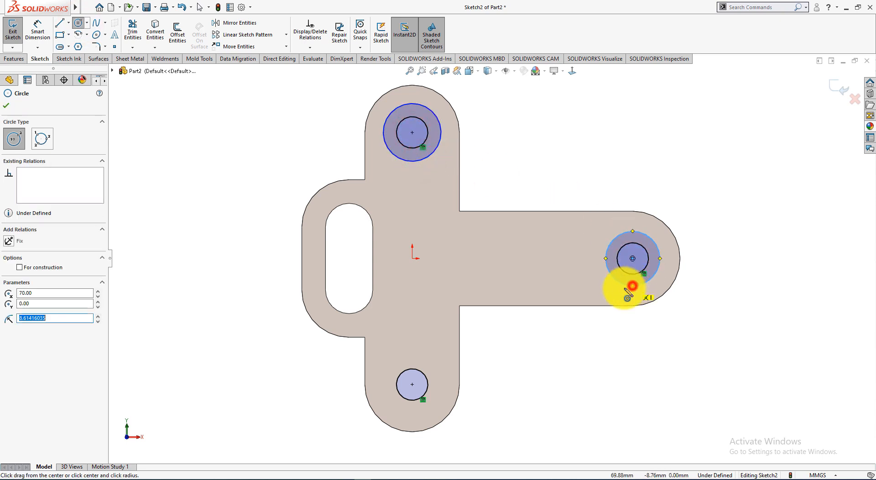
{"action": "left_click", "coordinate": [411, 385]}
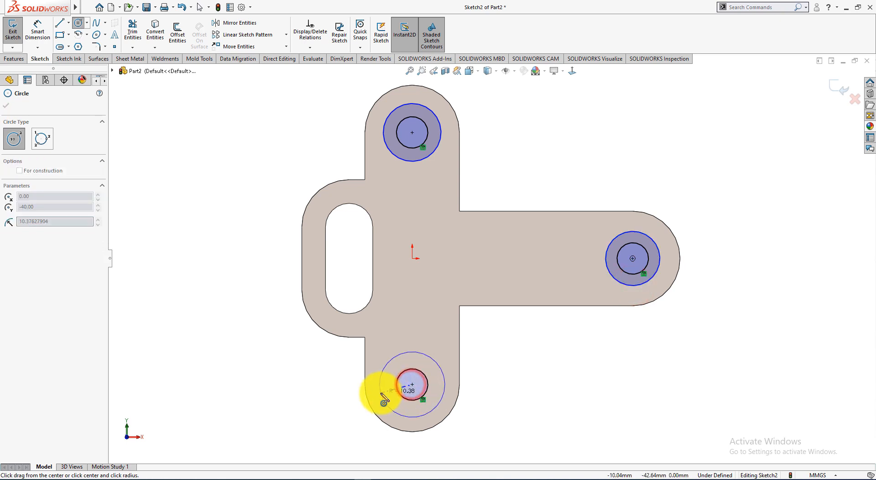
{"action": "left_click", "coordinate": [387, 390]}
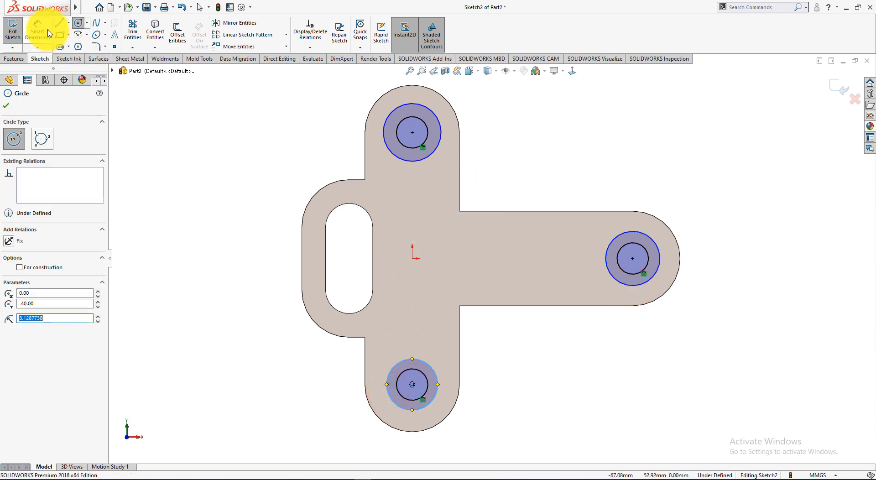
Make the three outer circles around the holes equal in size with an Equal relation
{"action": "left_click", "coordinate": [6, 105]}
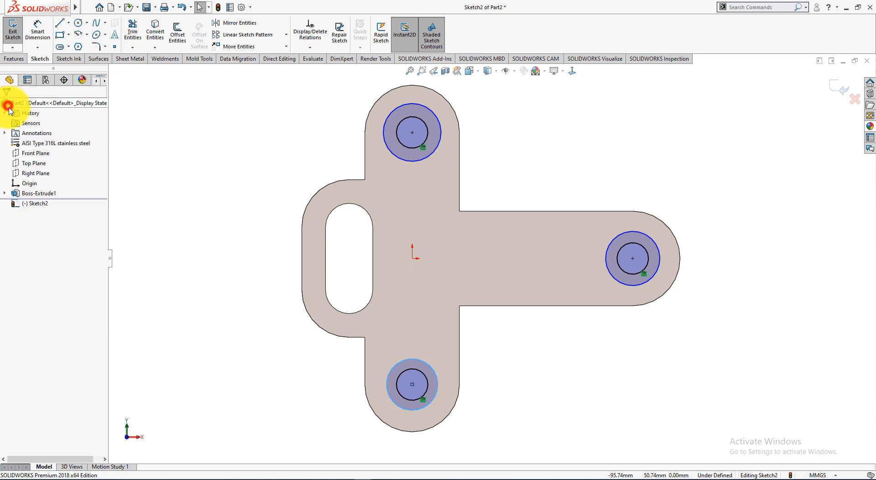
{"action": "left_click", "coordinate": [422, 162]}
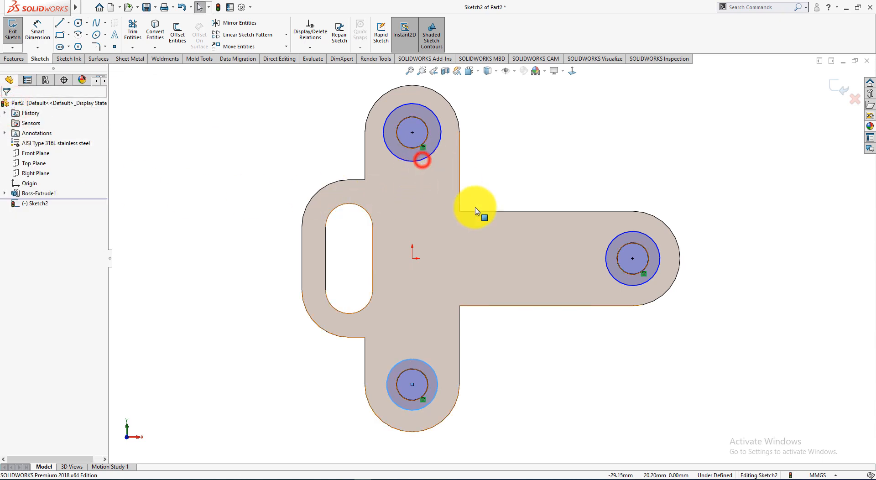
{"action": "left_click", "coordinate": [615, 282], "text": "ctrl"}
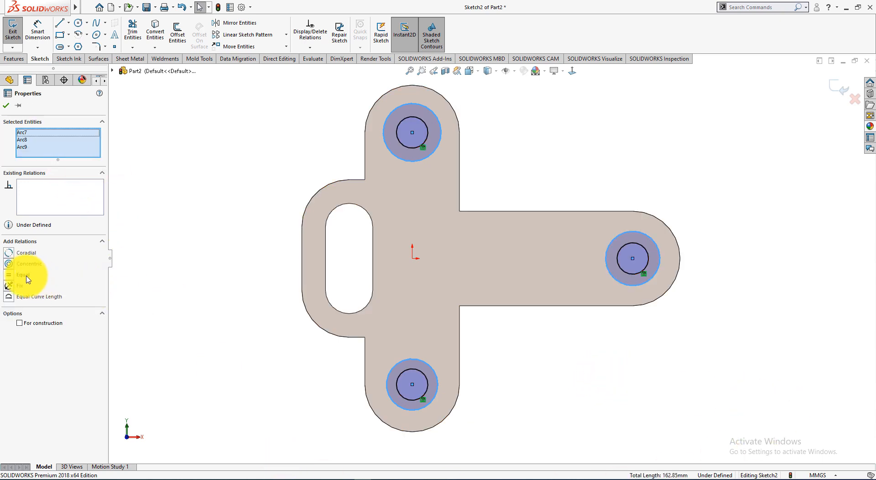
{"action": "left_click", "coordinate": [9, 275]}
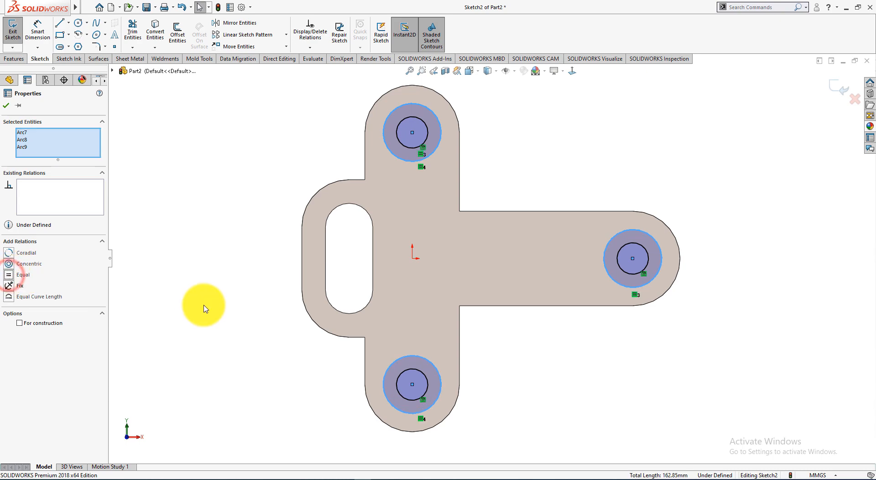
{"action": "left_click", "coordinate": [200, 305]}
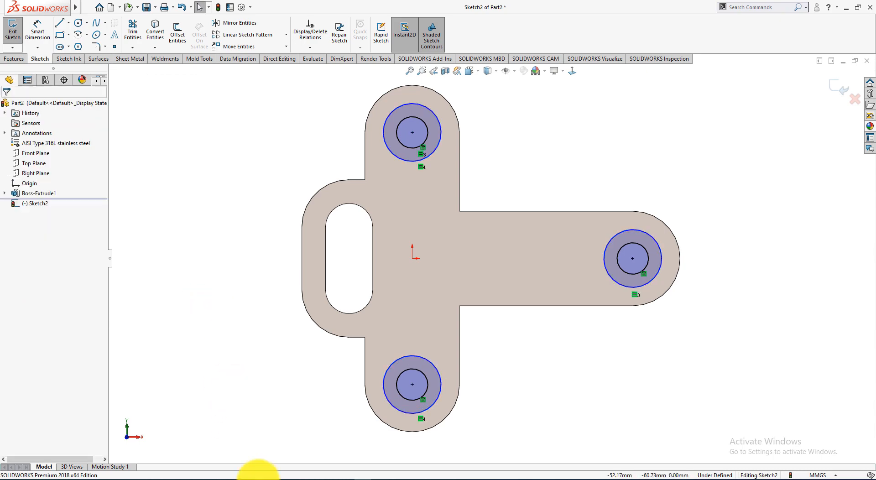
After checking the reference drawing, dimension the outer circle around the upper hole with a diameter of 20 mm
{"action": "left_click", "coordinate": [358, 469]}
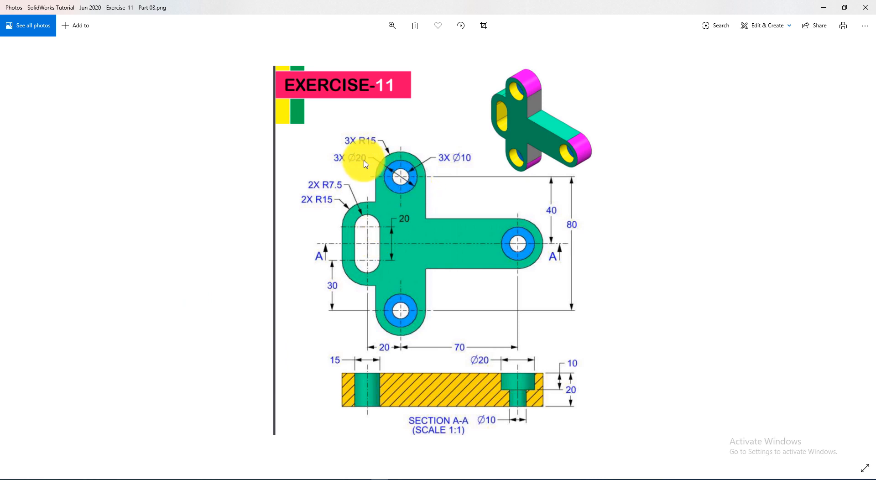
{"action": "key", "text": "alt+Tab"}
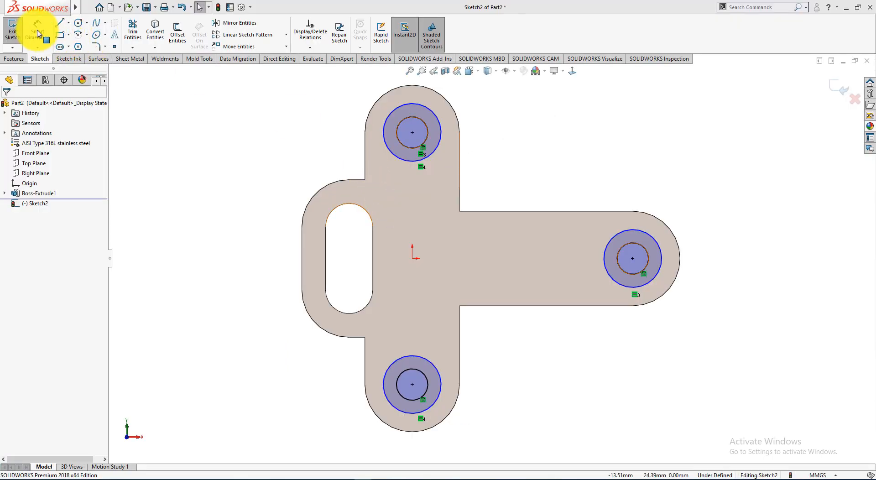
{"action": "left_click", "coordinate": [36, 29]}
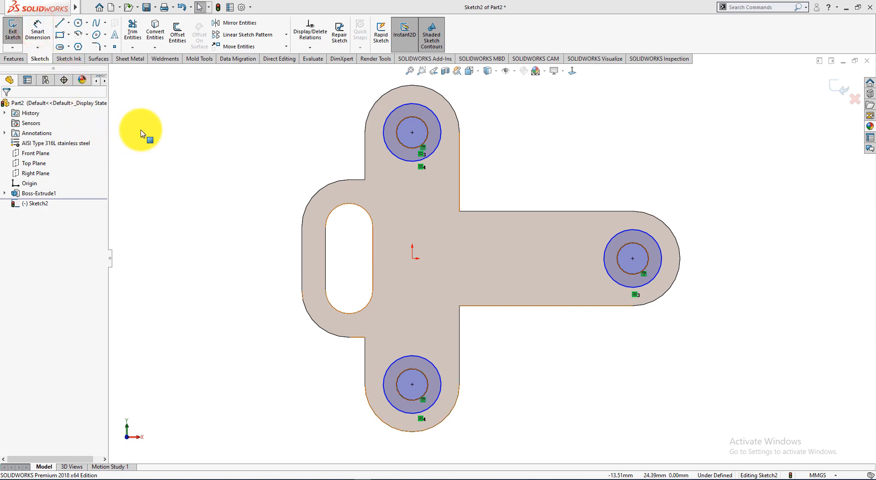
{"action": "left_click", "coordinate": [39, 32]}
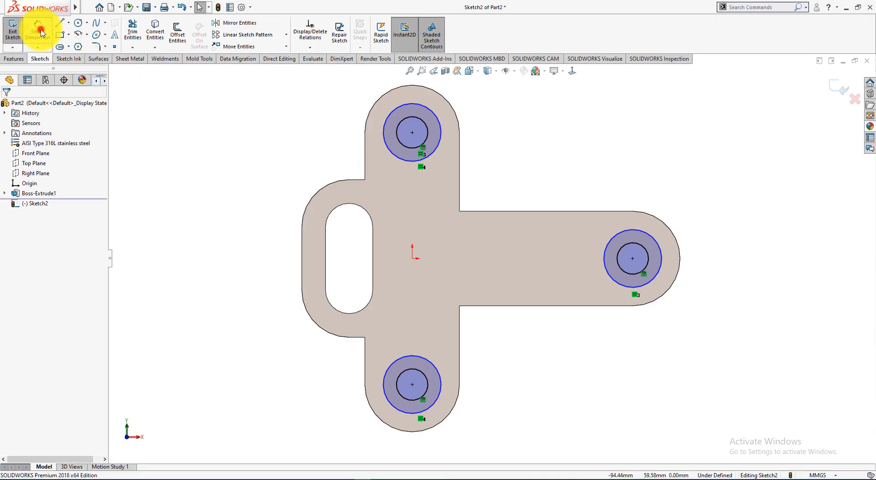
{"action": "left_click", "coordinate": [41, 32]}
{"action": "left_click", "coordinate": [389, 153]}
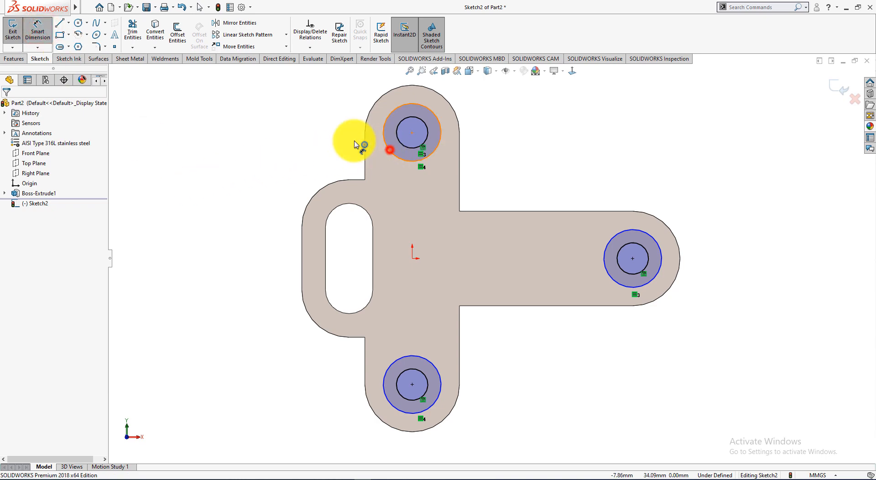
{"action": "left_click", "coordinate": [310, 130]}
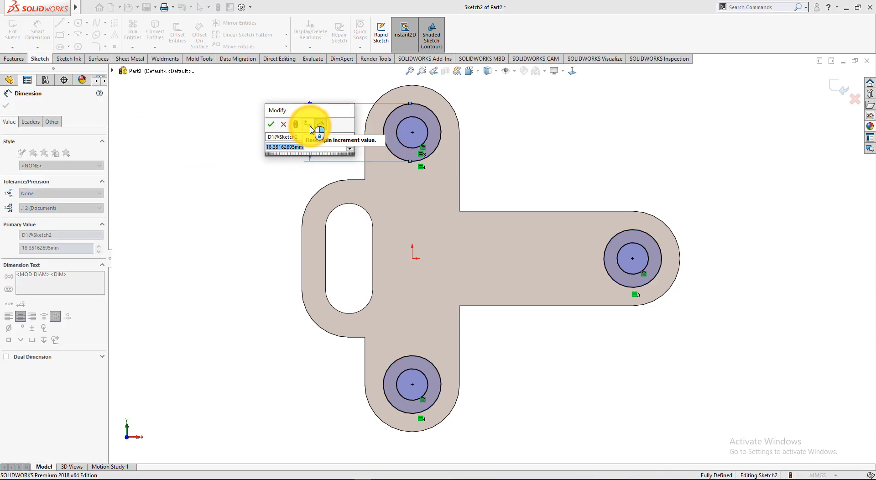
{"action": "type", "text": "20"}
{"action": "key", "text": "Return"}
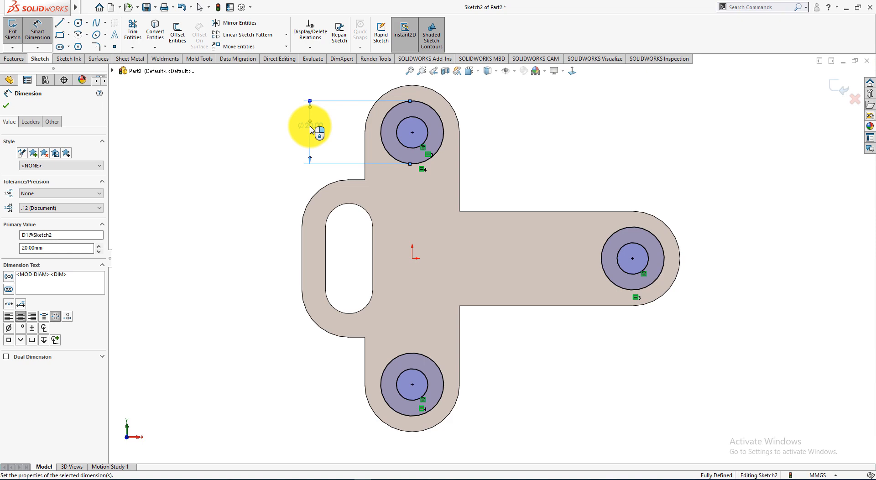
{"action": "left_click", "coordinate": [6, 107]}
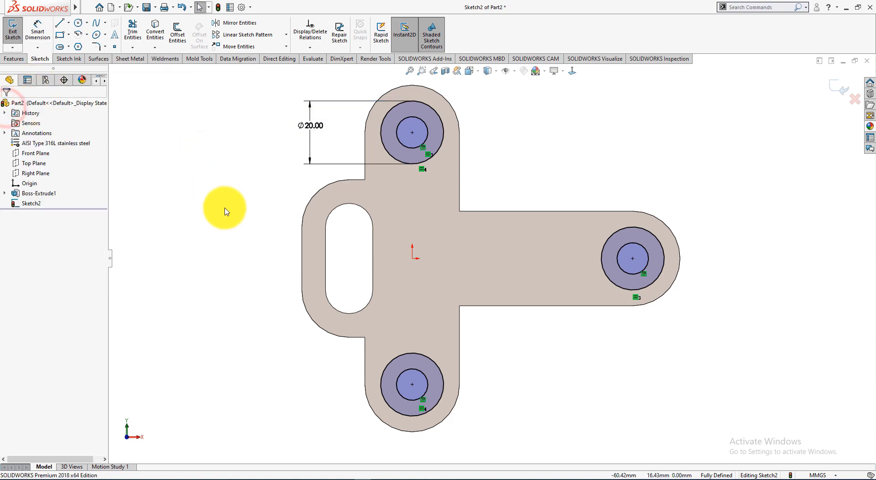
Following the reference drawing's section view, cut the counterbore sketch into the bracket as a blind extruded cut 10 mm deep
{"action": "mouse_move", "coordinate": [233, 213]}
{"action": "middle_mouse_down"}
{"action": "mouse_move", "coordinate": [224, 88]}
{"action": "mouse_move", "coordinate": [258, 152]}
{"action": "middle_mouse_up"}
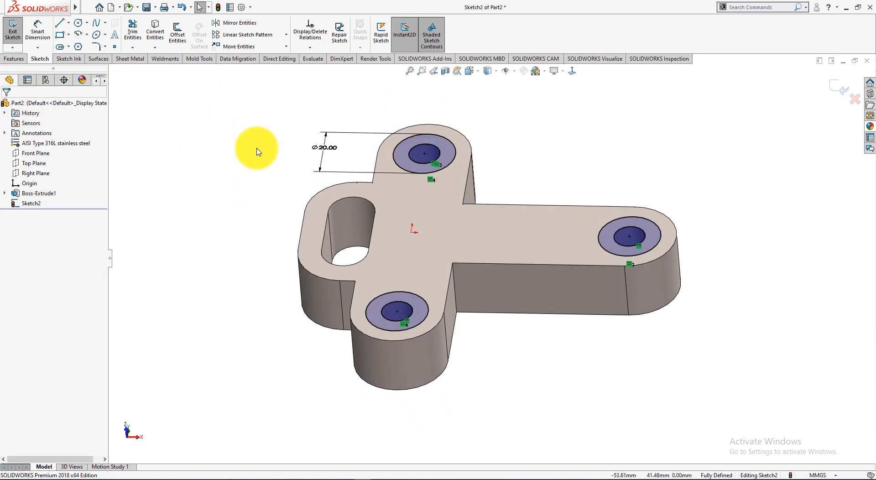
{"action": "key", "text": "alt+Tab"}
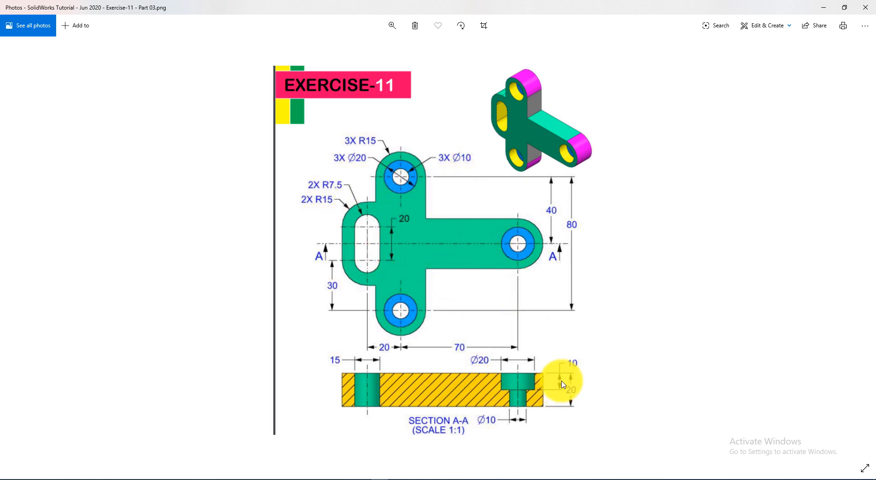
{"action": "key", "text": "alt+Tab"}
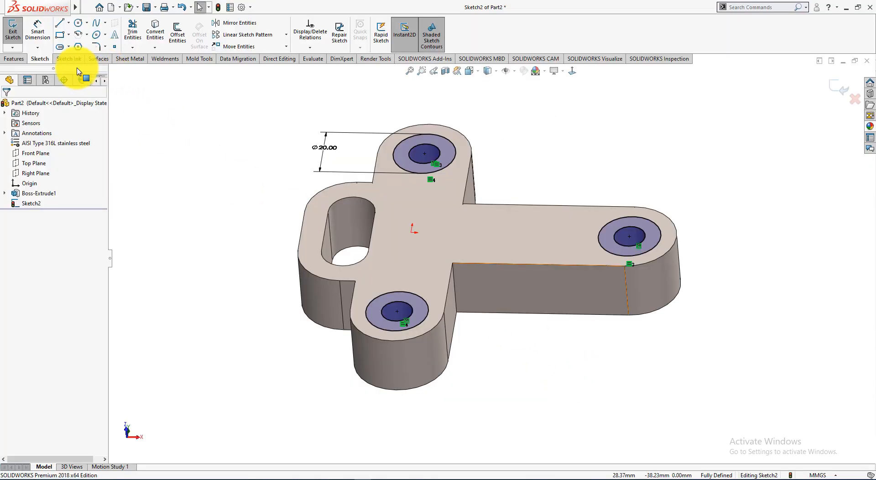
{"action": "left_click", "coordinate": [16, 59]}
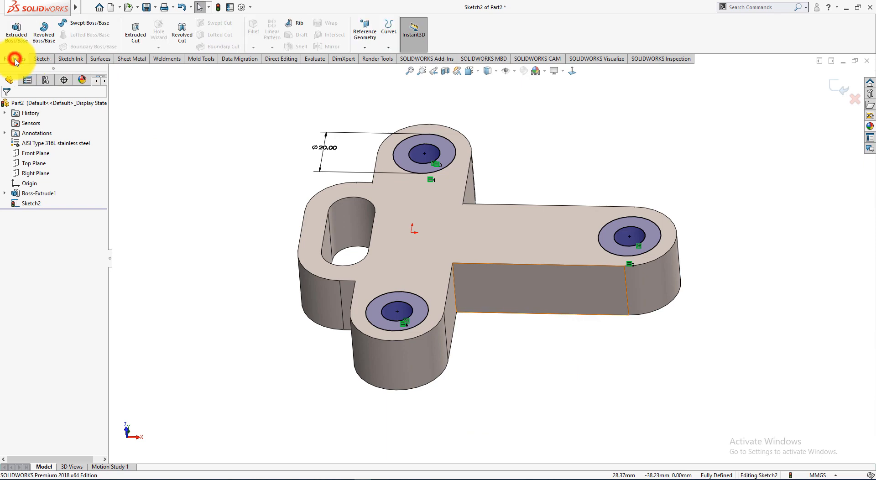
{"action": "left_click", "coordinate": [136, 32]}
{"action": "middle_click_drag", "start_coordinate": [494, 364], "coordinate": [486, 332]}
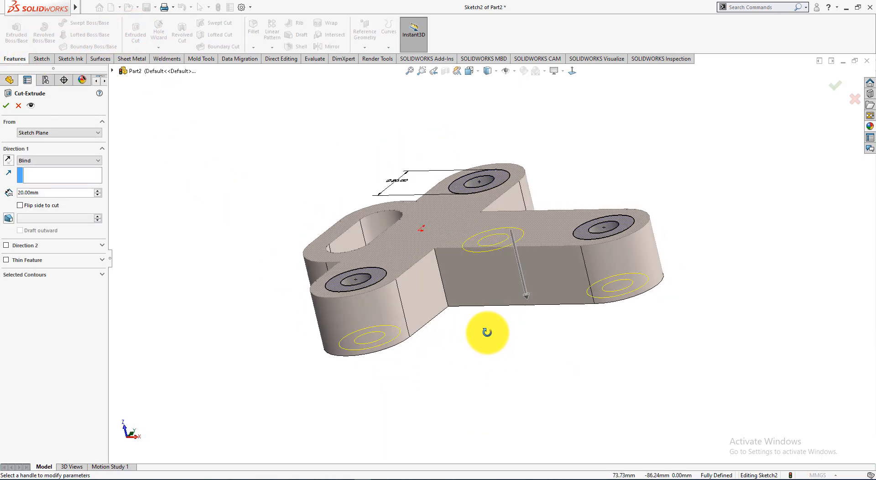
{"action": "double_click", "coordinate": [58, 191]}
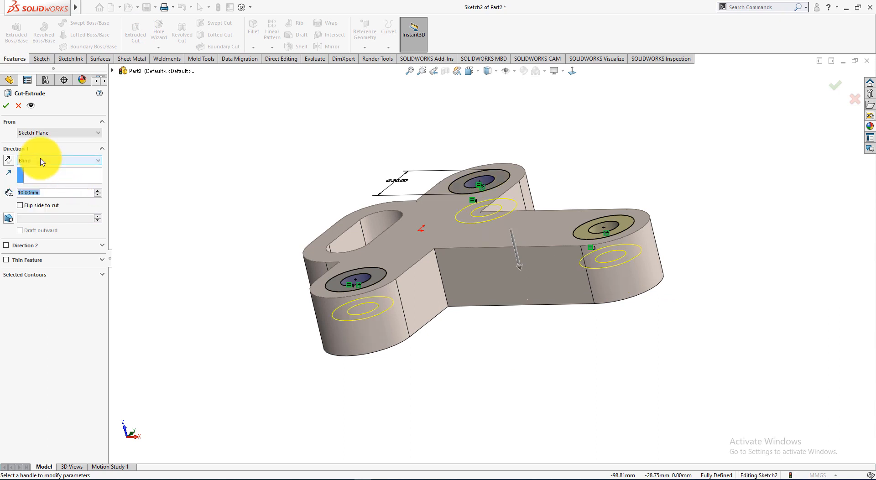
{"action": "middle_click_drag", "start_coordinate": [230, 248], "coordinate": [248, 284]}
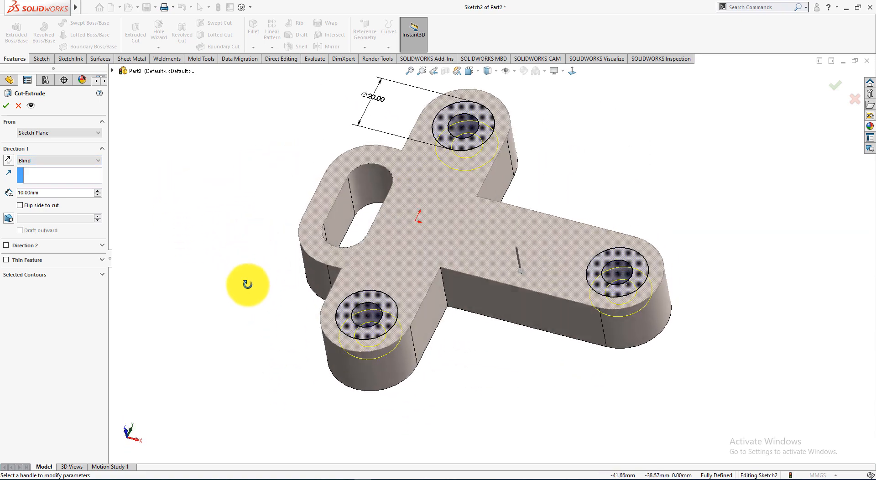
{"action": "left_click", "coordinate": [6, 105]}
{"action": "left_click", "coordinate": [207, 244]}
Inspect the counterbored bracket from an angle, switch briefly towards the reference drawing, and set the model to the isometric view
{"action": "middle_click_drag", "start_coordinate": [206, 318], "coordinate": [216, 339]}
{"action": "key", "text": "alt+Tab"}
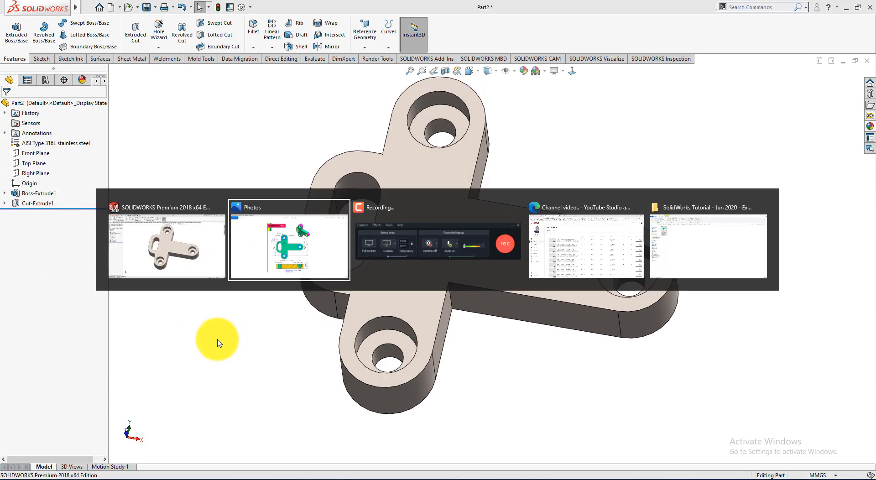
{"action": "key", "text": "alt+Tab"}
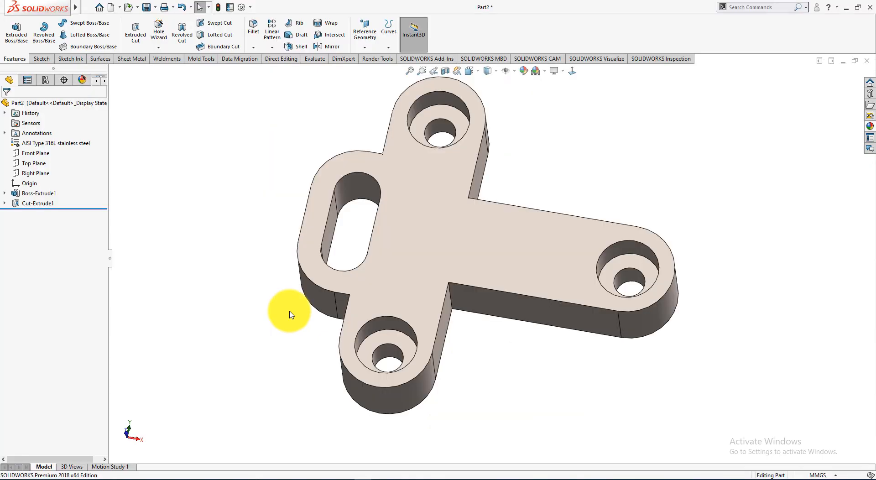
{"action": "key", "text": "space"}
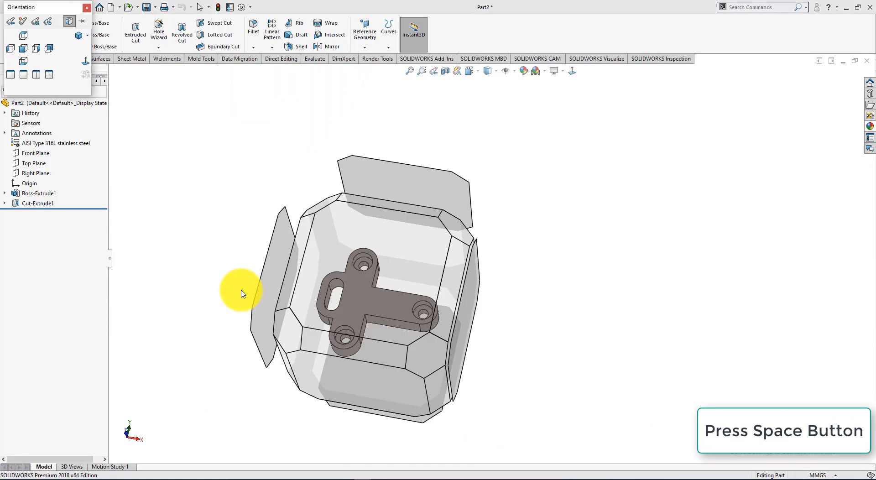
{"action": "left_click", "coordinate": [78, 36]}
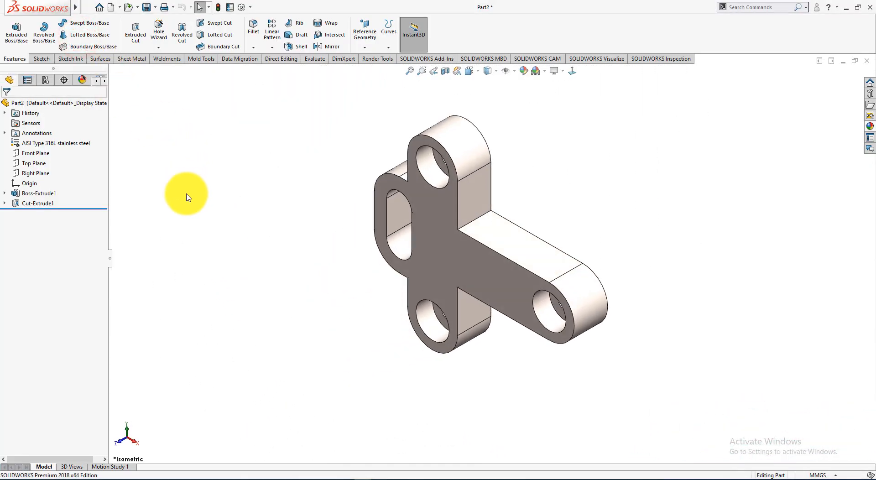